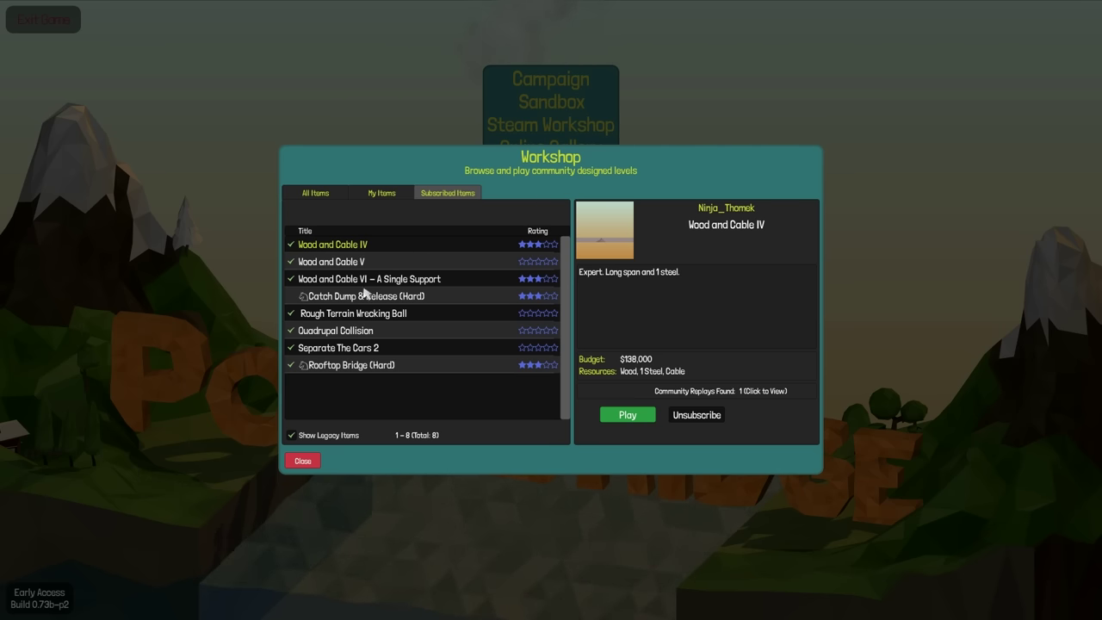
Launch the subscribed Workshop level 'Wood and Cable IV' and enter its empty build screen
left_click(638, 416)
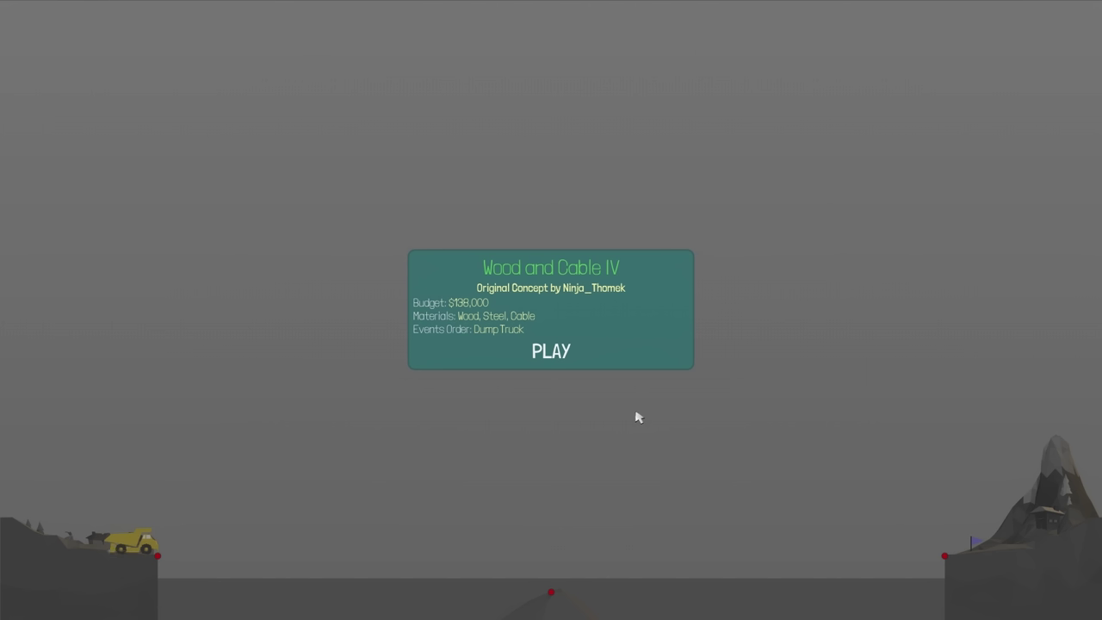
left_click(561, 356)
right_click(508, 322)
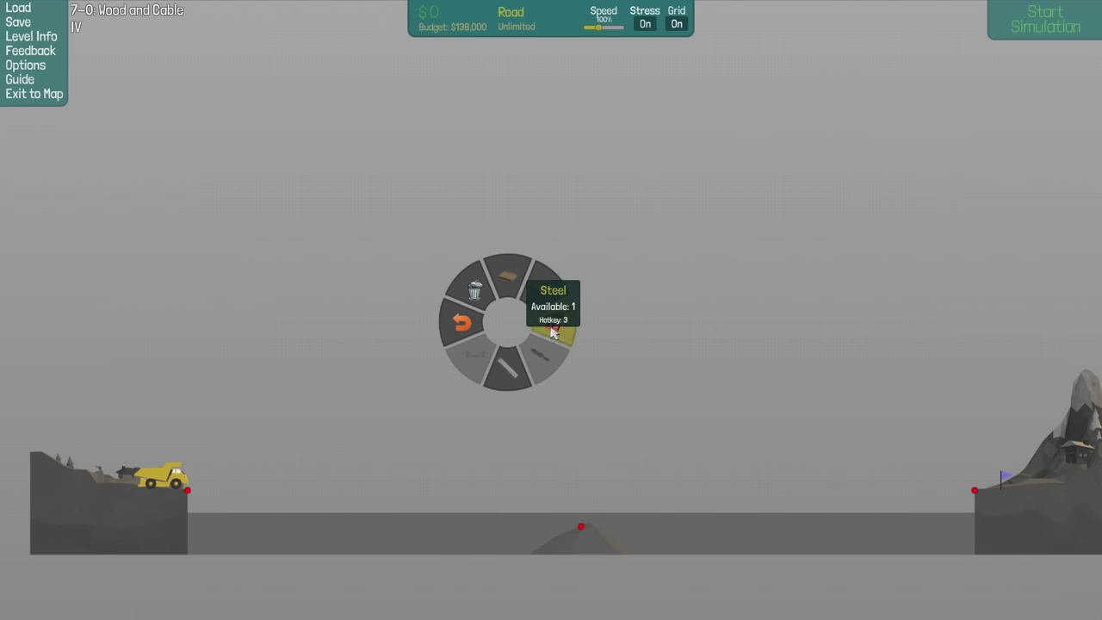
With Road selected and grid snapping off, draw a curved road arch from the left cliff
left_click(552, 332)
scroll(578, 388, "up", 3)
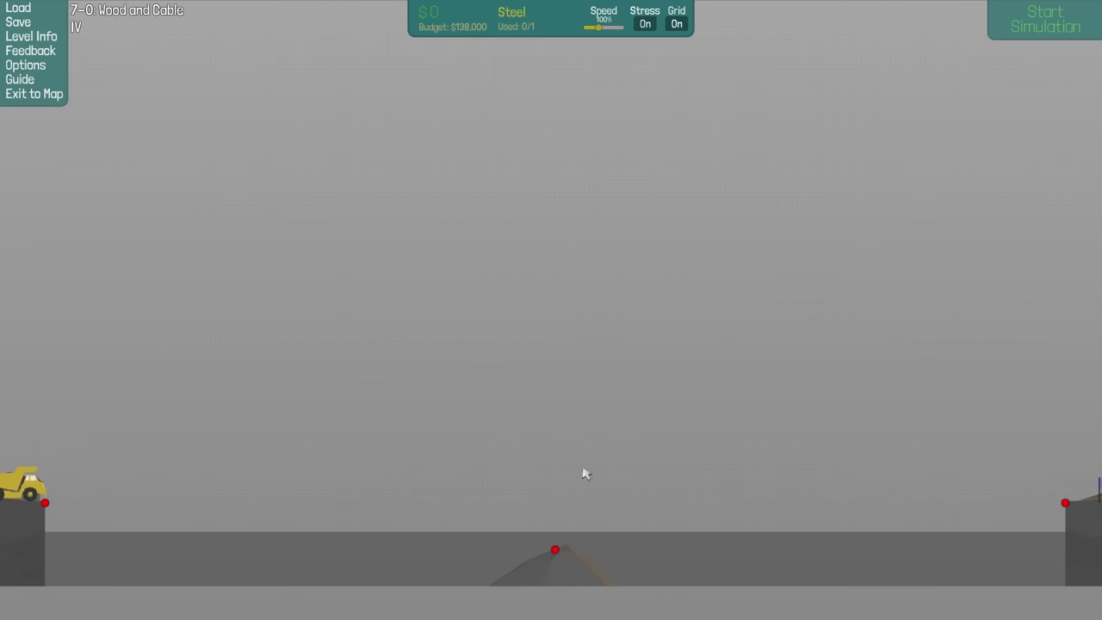
right_click(519, 421)
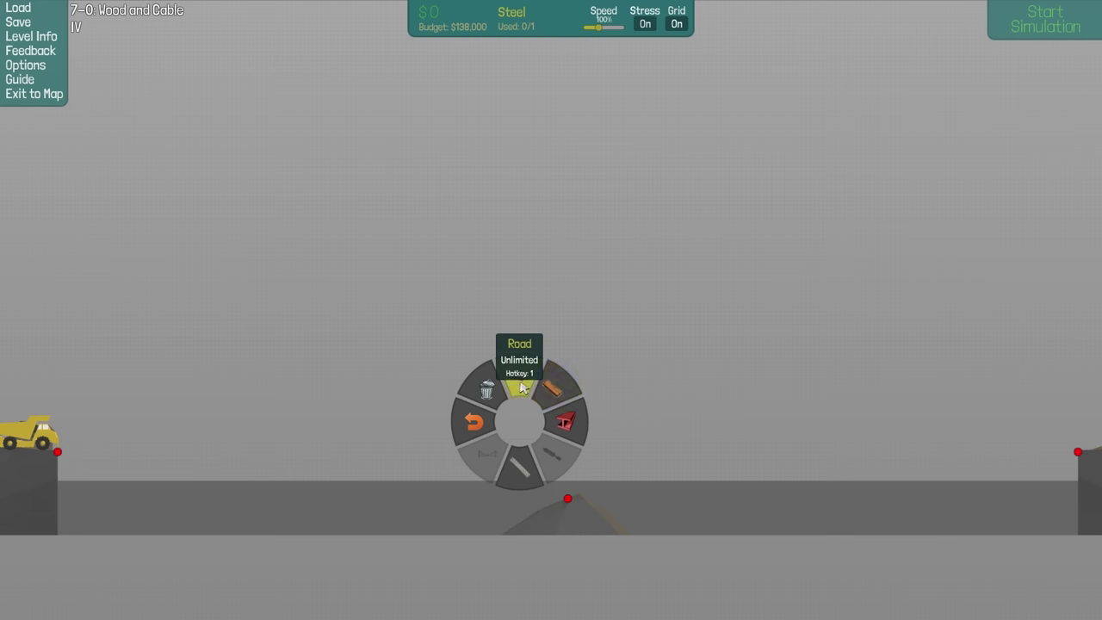
left_click(520, 388)
key("a")
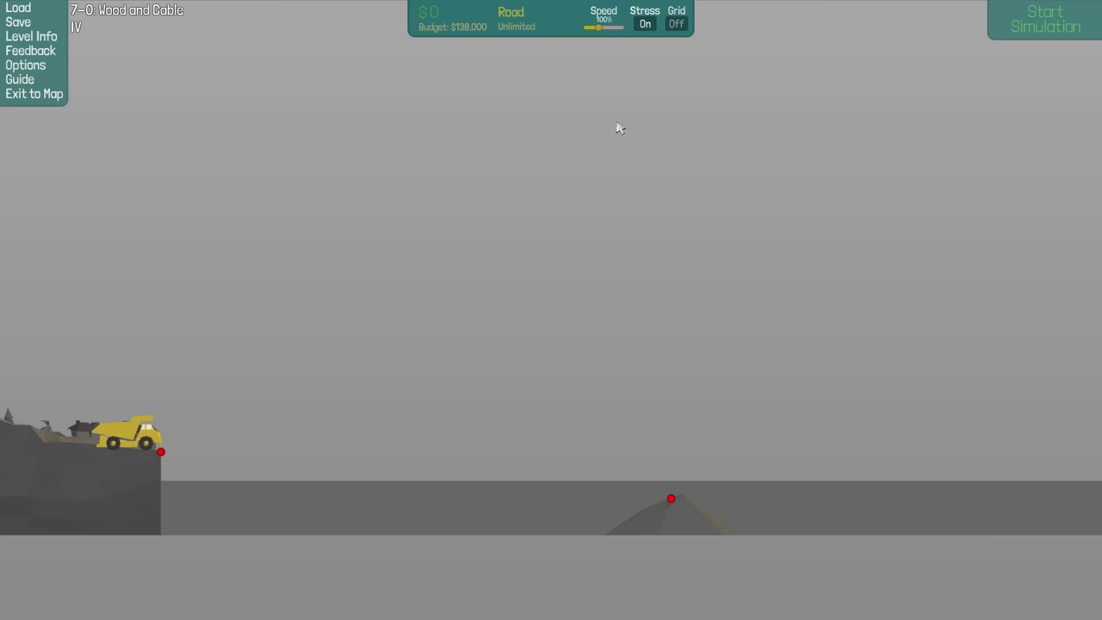
key("d")
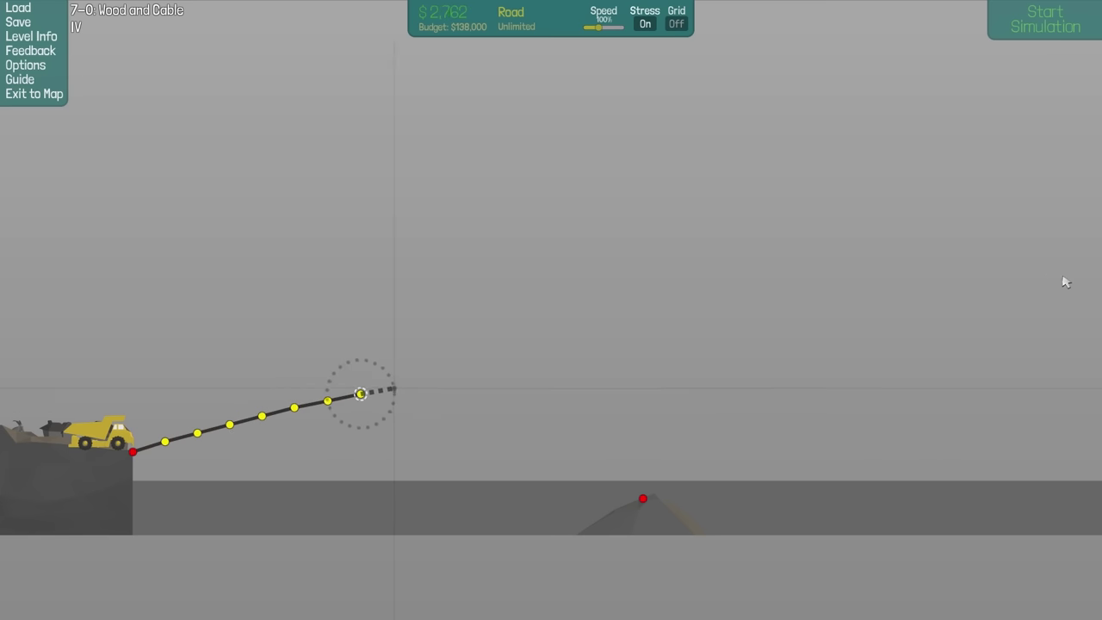
key("d")
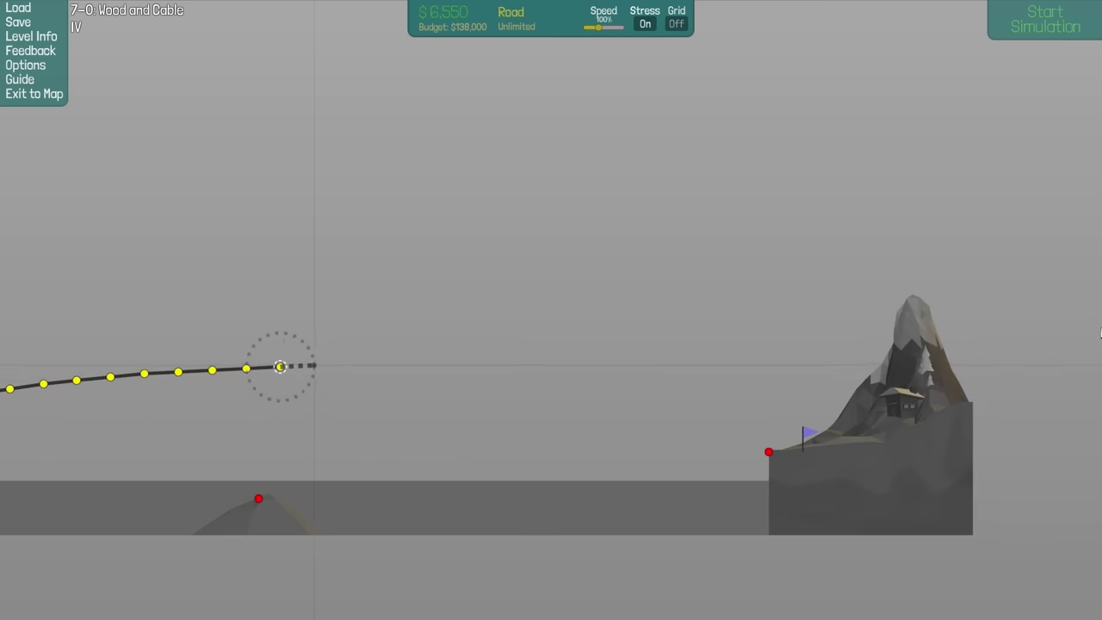
left_click_drag(1100, 334, 652, 399)
Trim the overshooting road end and paste a mirrored half arch reaching the right cliff
key("a")
left_click_drag(869, 386, 770, 469)
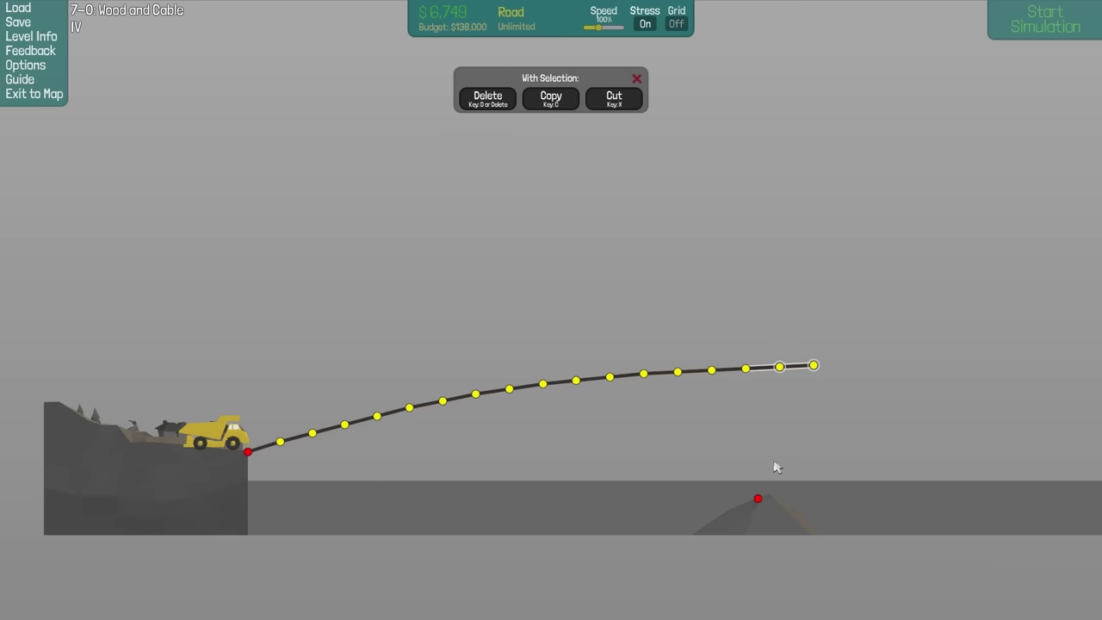
key("Delete")
left_click_drag(841, 313, 376, 531)
key("c")
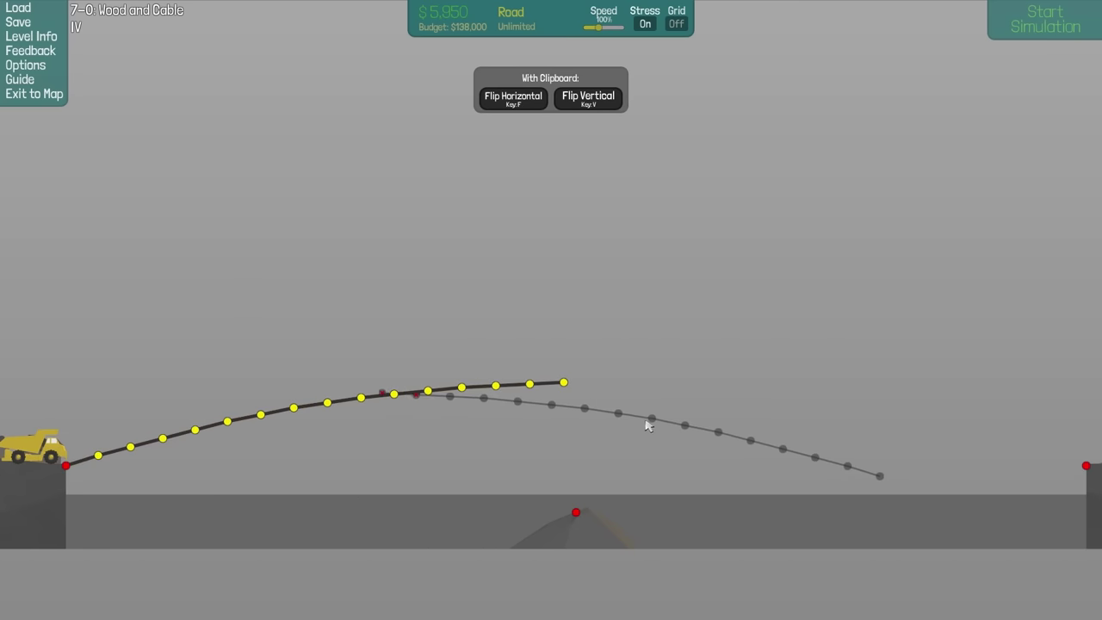
key("d")
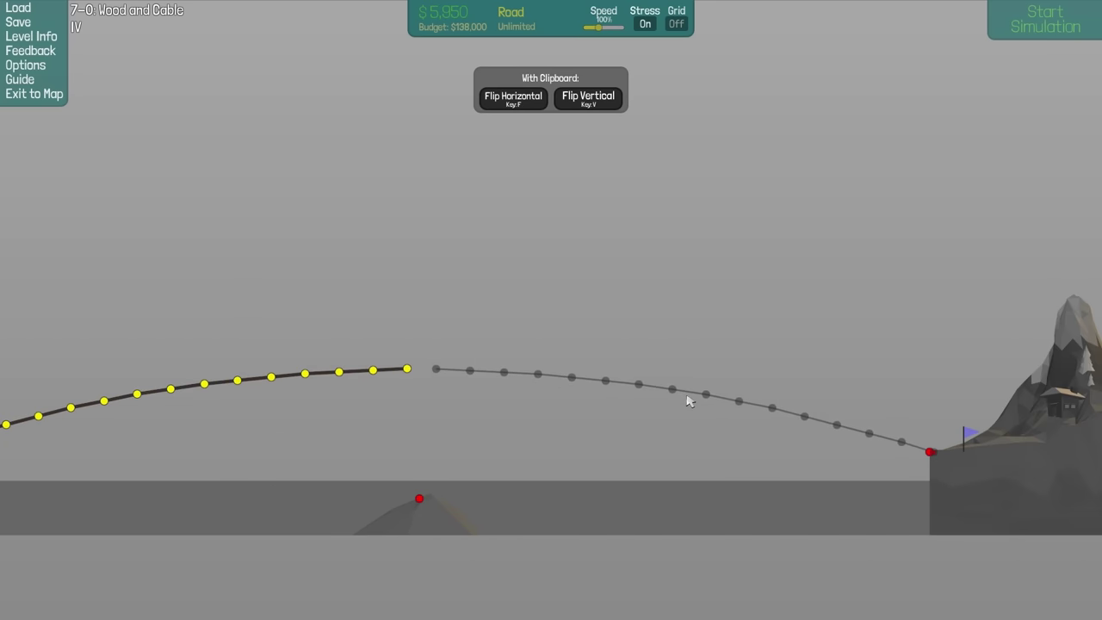
left_click(689, 400)
key("Escape")
scroll(445, 450, "up", 2)
scroll(536, 423, "up", 3)
Join the two road halves at the crest and check the deck from end to end
right_click(551, 396)
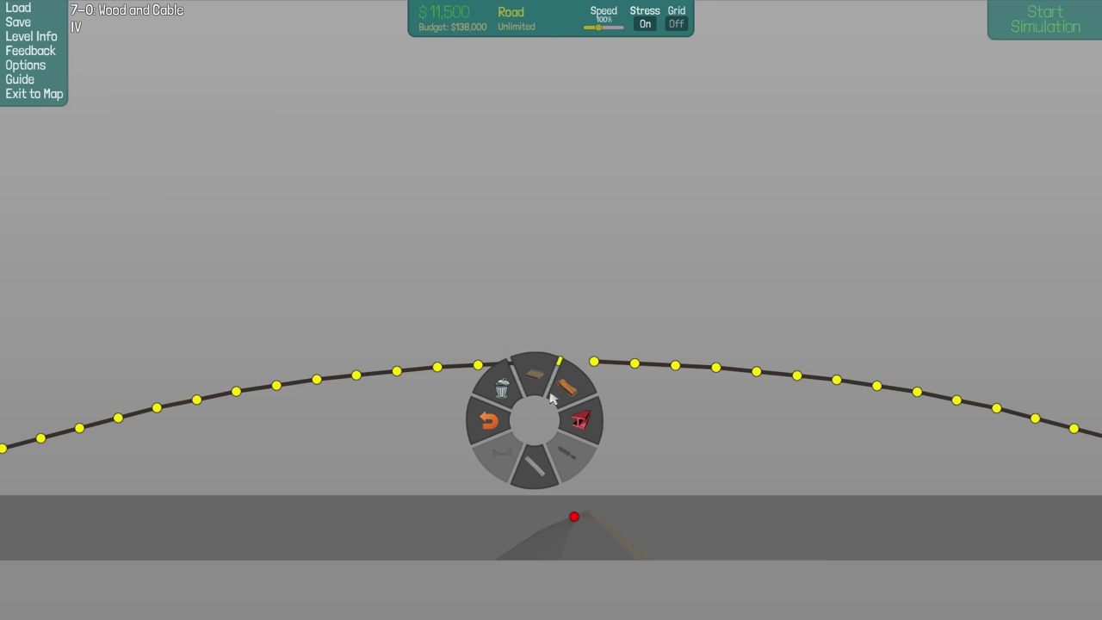
left_click(551, 396)
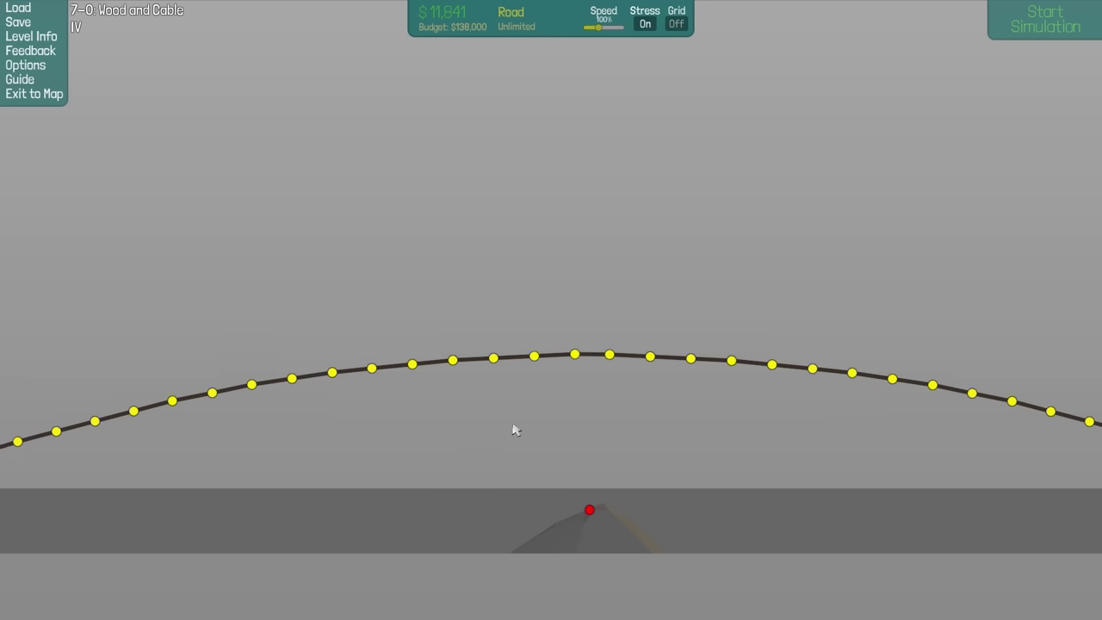
key("a")
key("d")
scroll(95, 415, "up", 2)
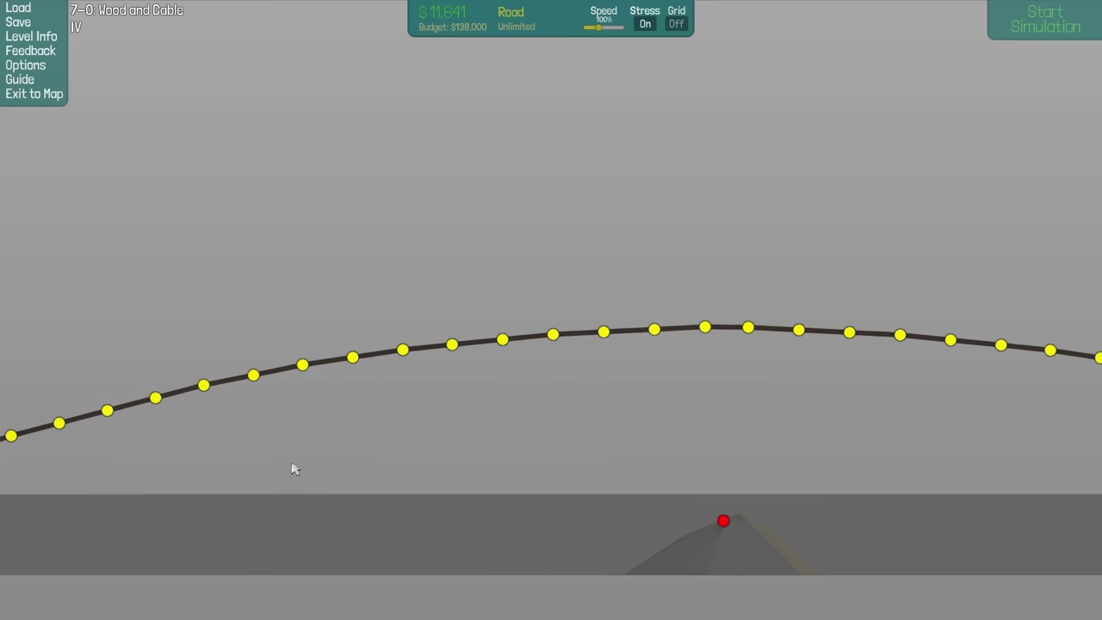
left_click_drag(290, 468, 843, 379)
scroll(721, 408, "up", 2)
scroll(793, 414, "up", 2)
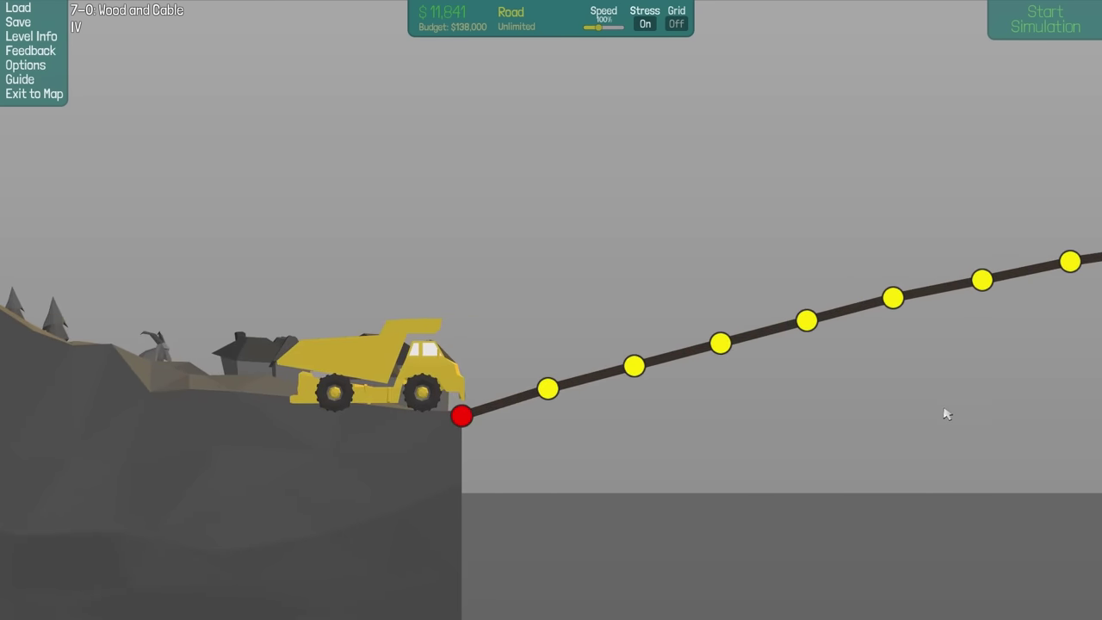
left_click_drag(946, 414, 521, 418)
scroll(605, 410, "down", 2)
left_click_drag(694, 399, 486, 397)
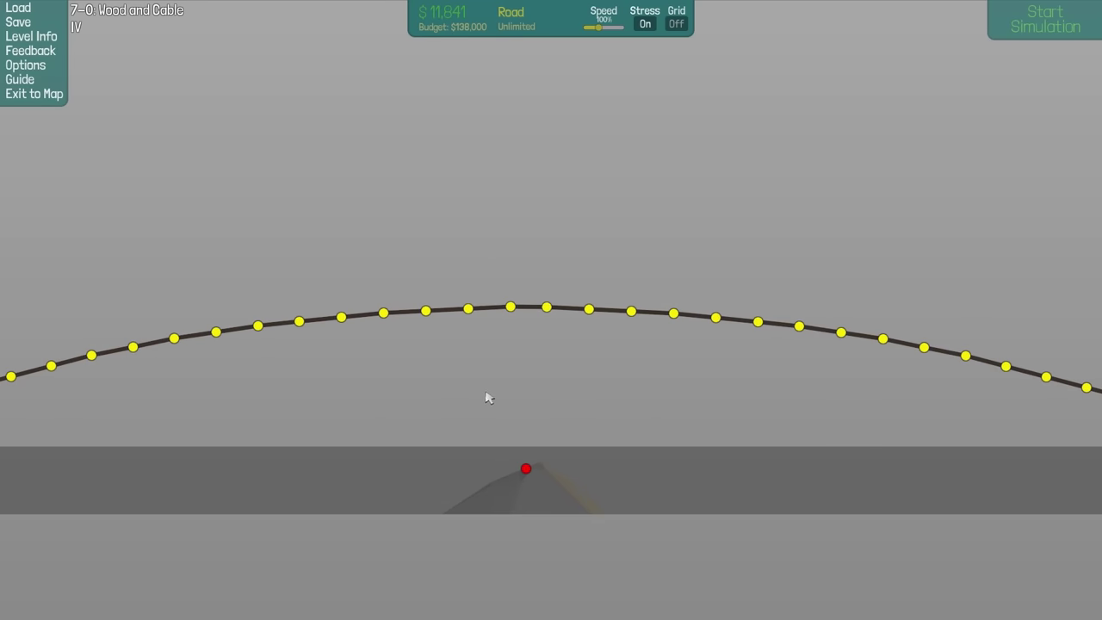
Draw a triangulated wood truss above the arched road from the left anchor across, then test briefly
key("a")
left_click_drag(348, 402, 232, 410)
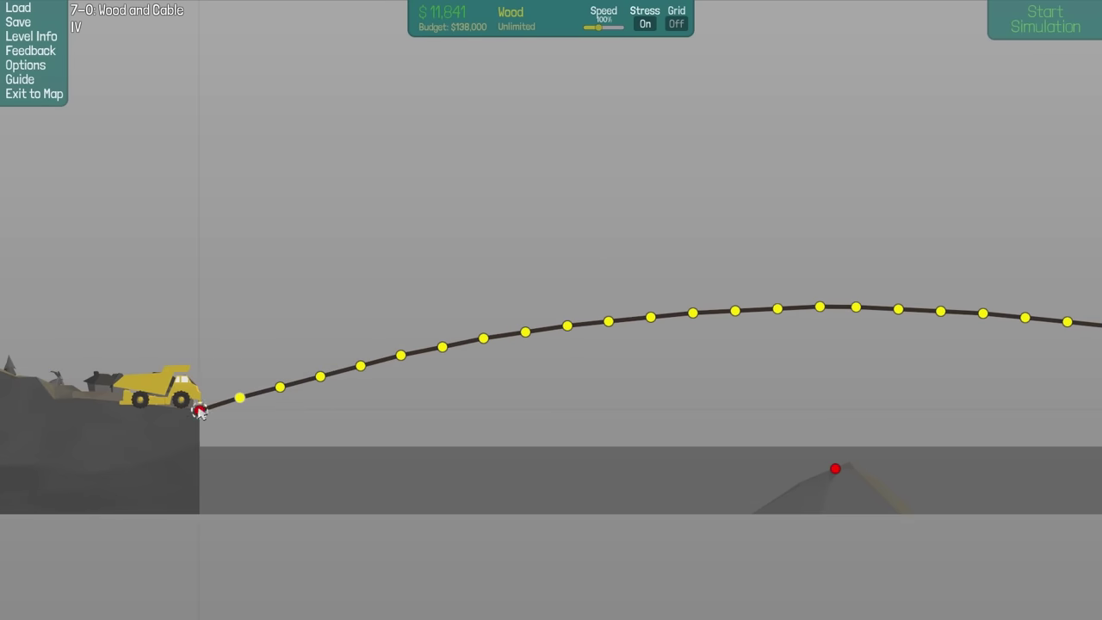
left_click(269, 333)
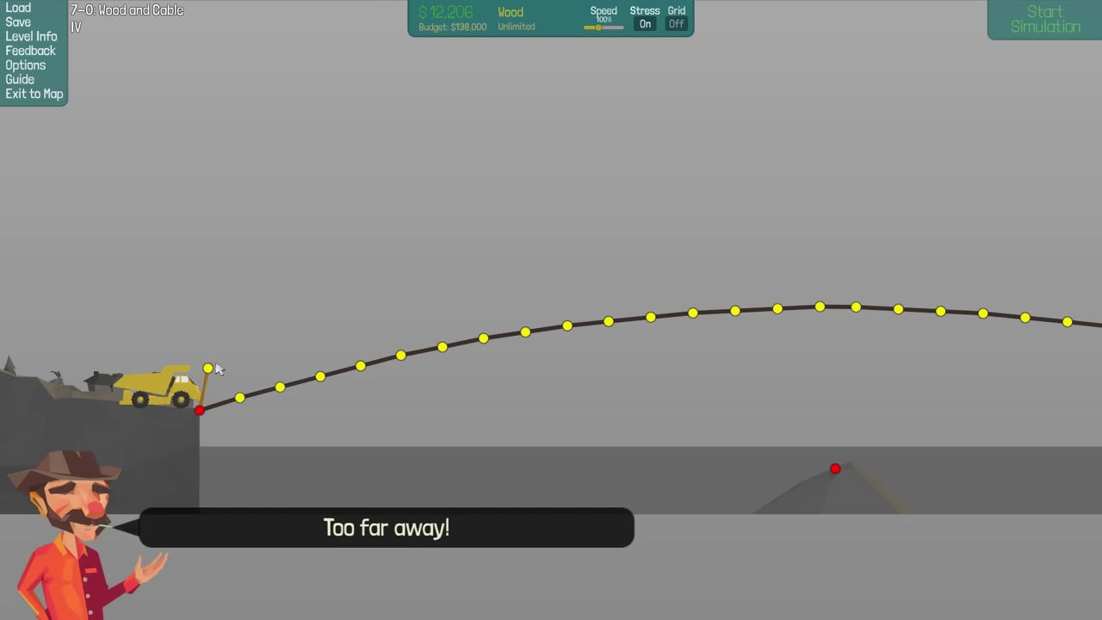
left_click_drag(210, 370, 240, 399)
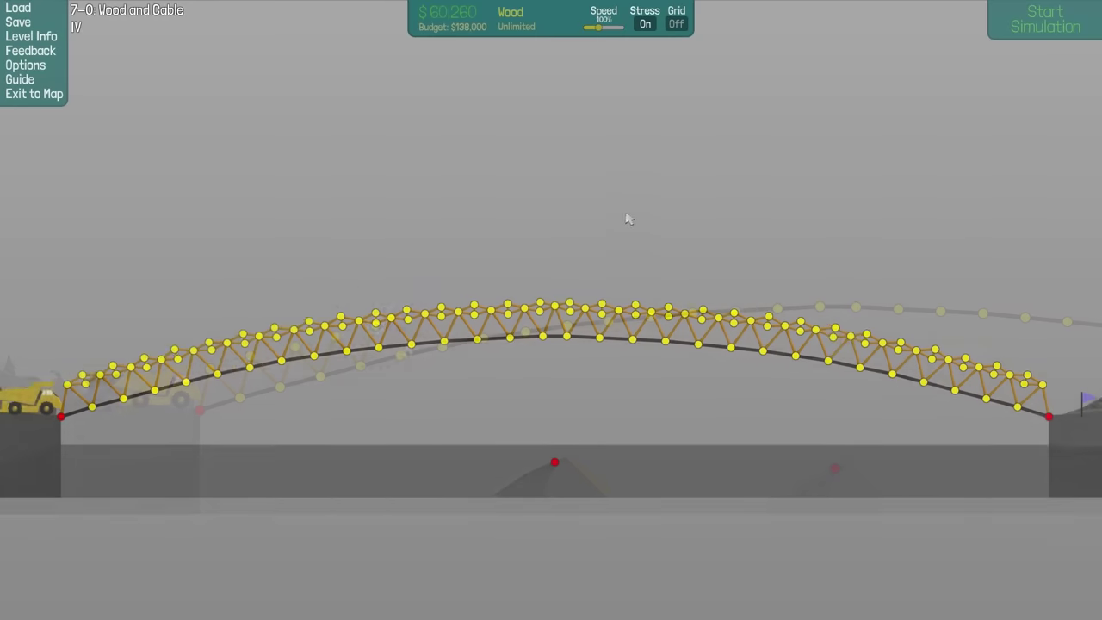
key("d")
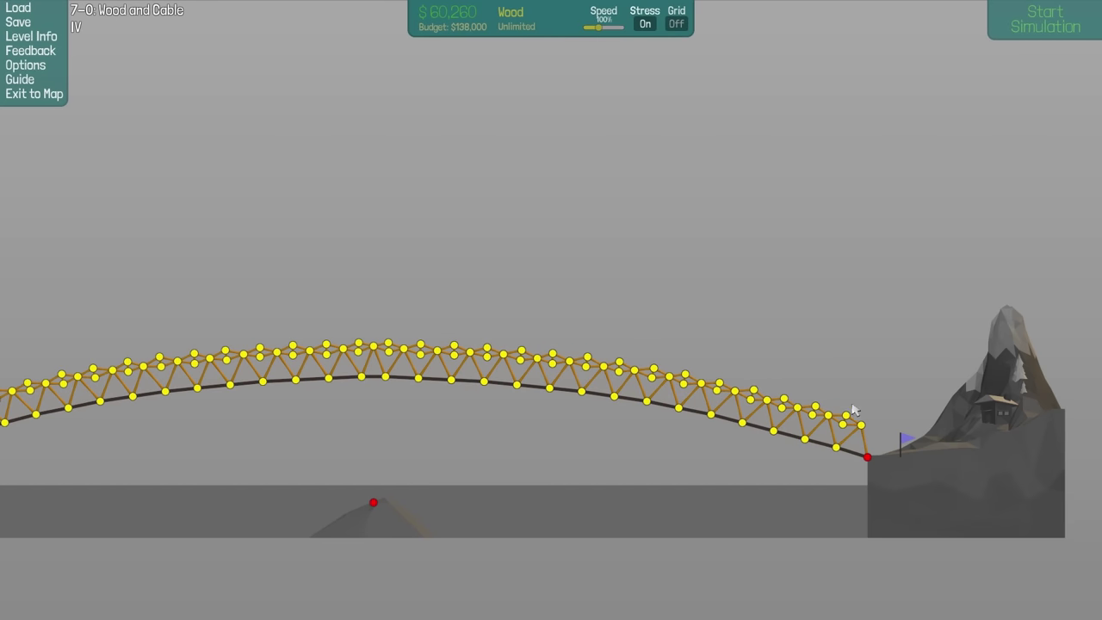
key("a")
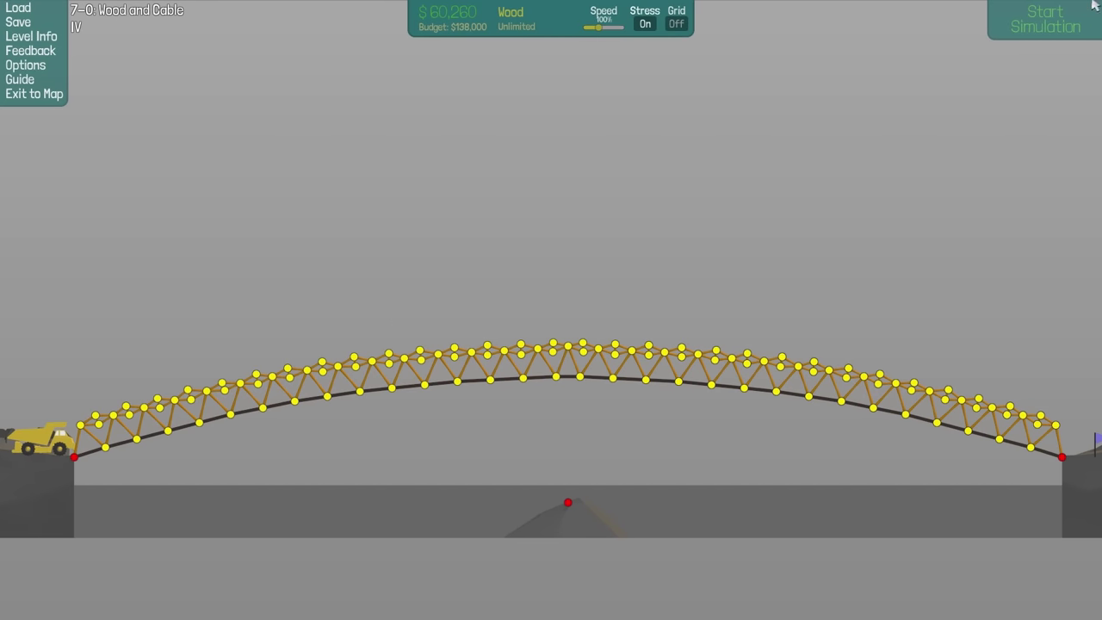
left_click(1095, 5)
left_click(1092, 8)
scroll(630, 466, "up", 1)
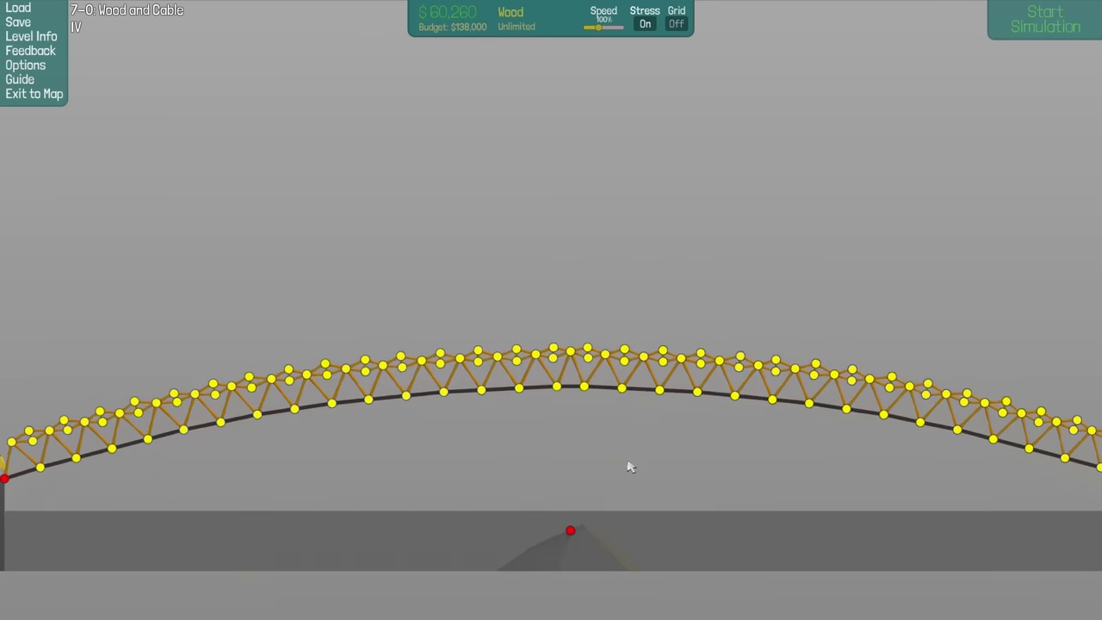
scroll(637, 517, "up", 2)
scroll(602, 431, "up", 2)
scroll(517, 445, "up", 1)
scroll(529, 482, "up", 1)
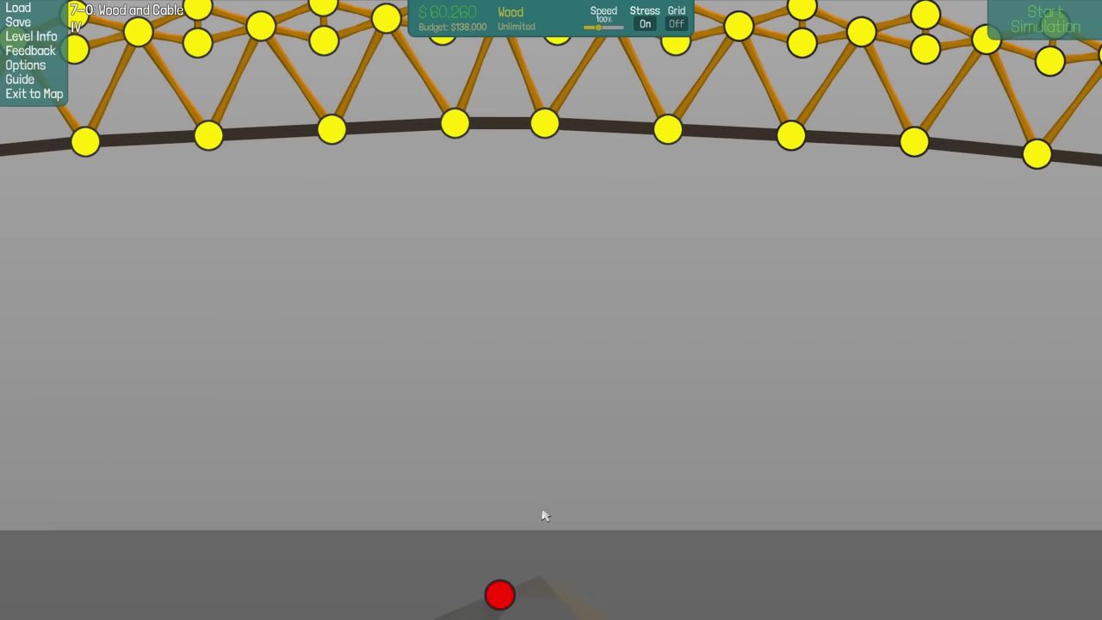
scroll(544, 515, "down", 1)
right_click(510, 400)
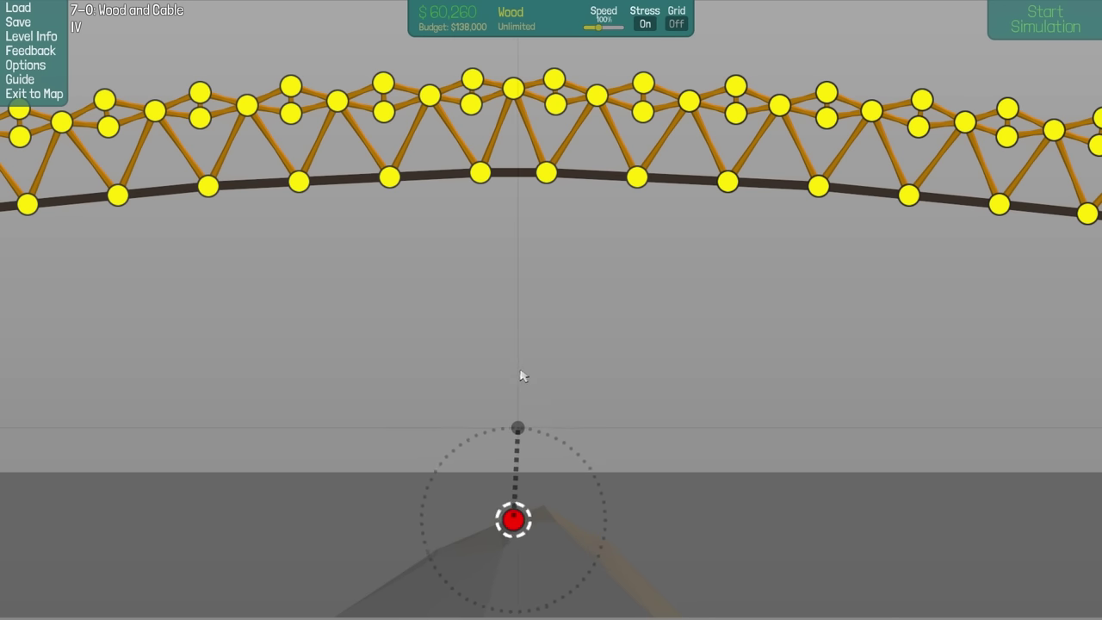
left_click(553, 365)
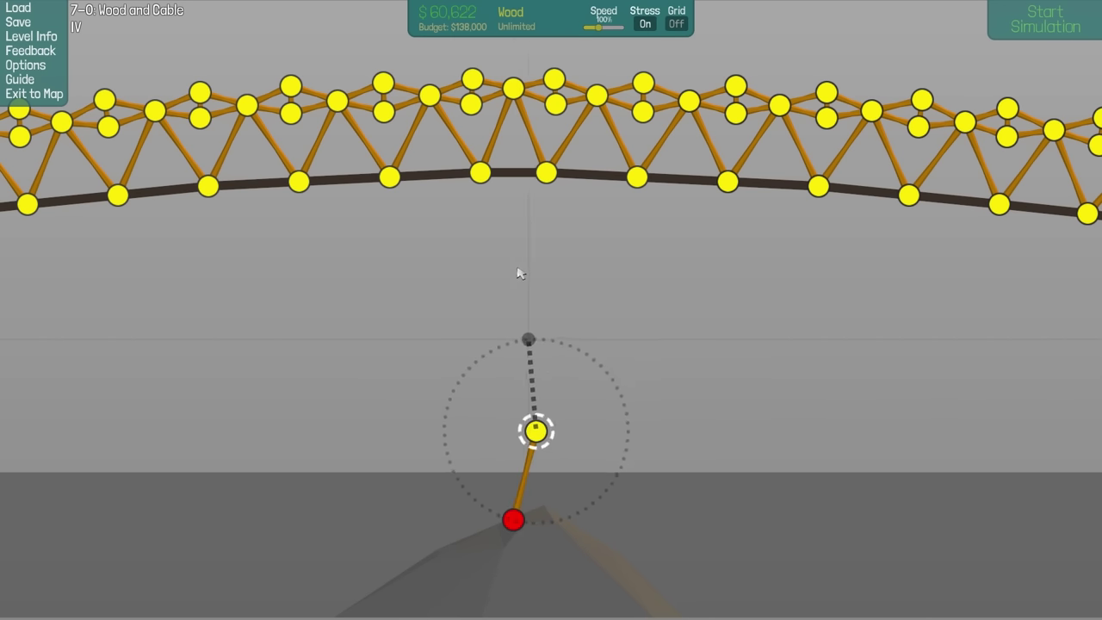
left_click(510, 257)
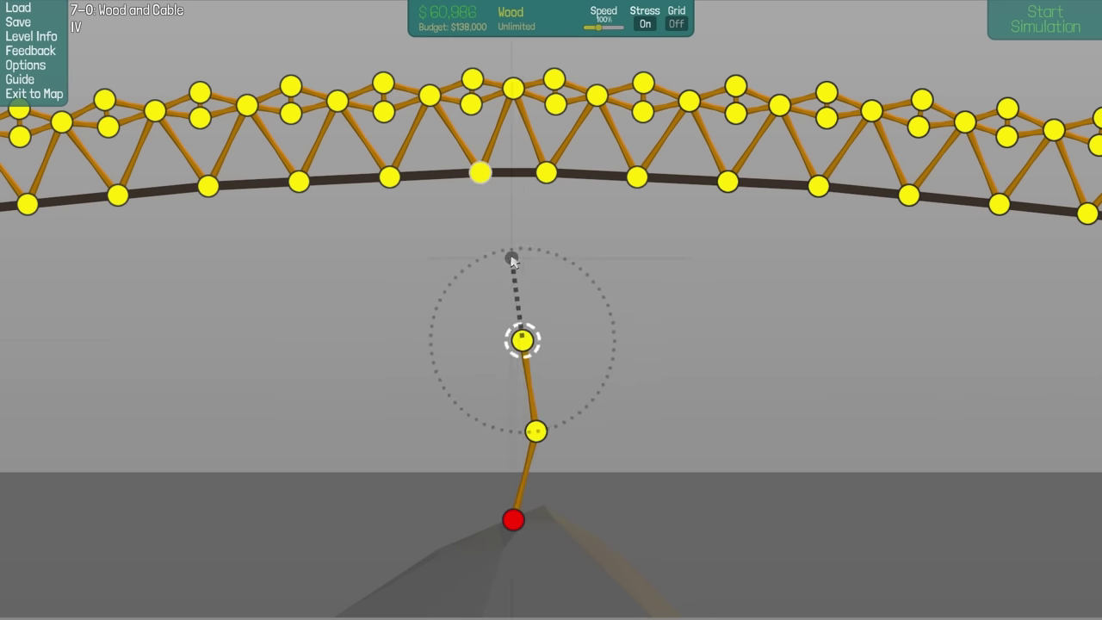
left_click(545, 173)
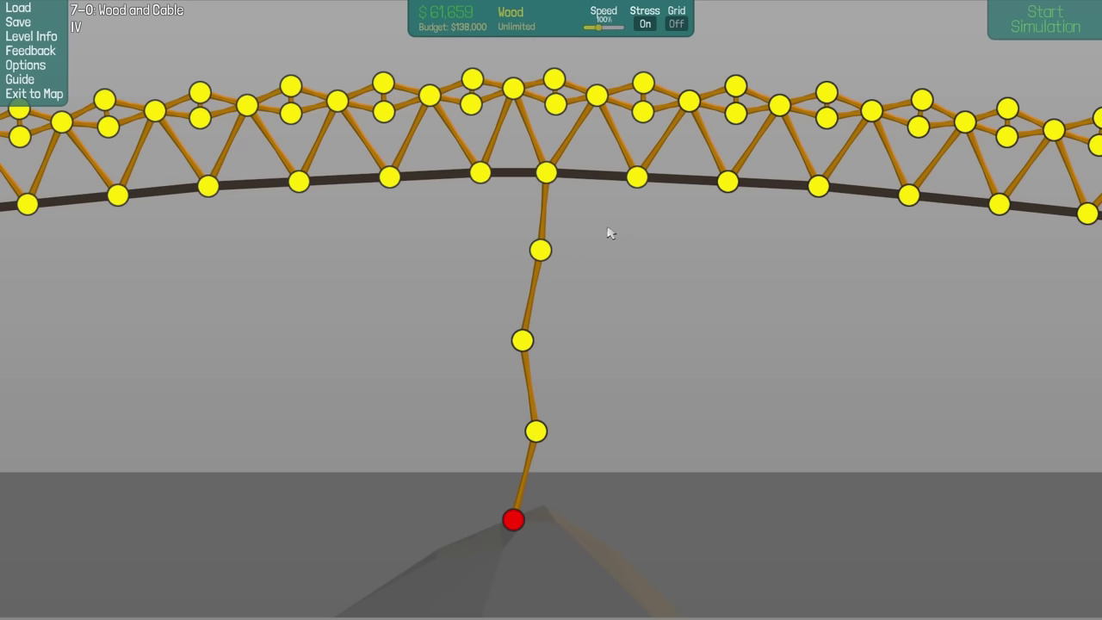
left_click_drag(609, 232, 479, 572)
key("c")
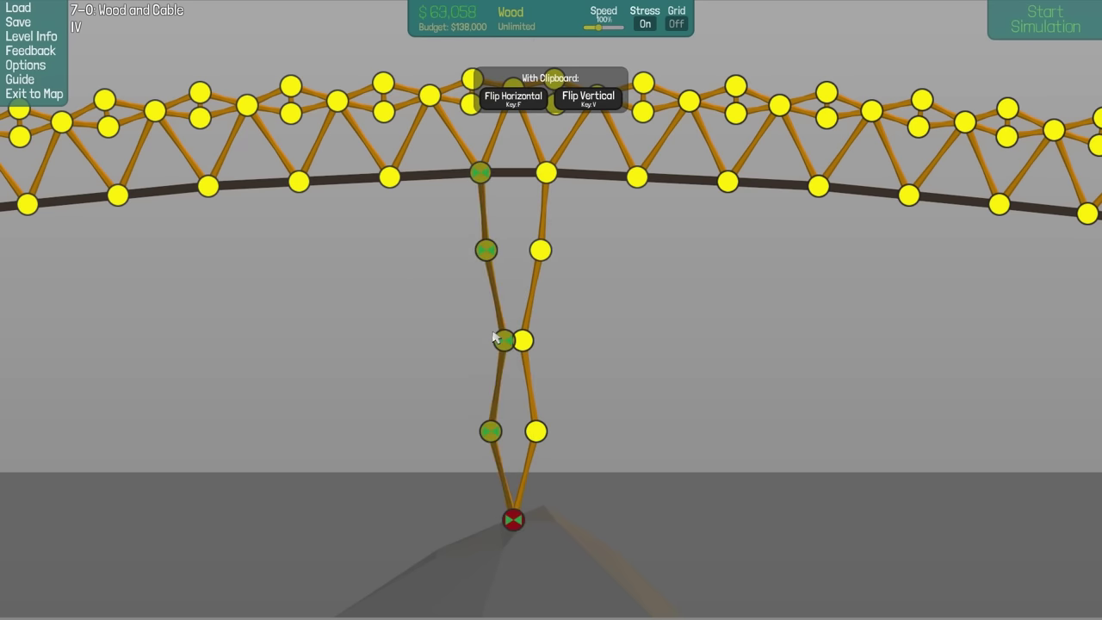
left_click(504, 339)
right_click(557, 403)
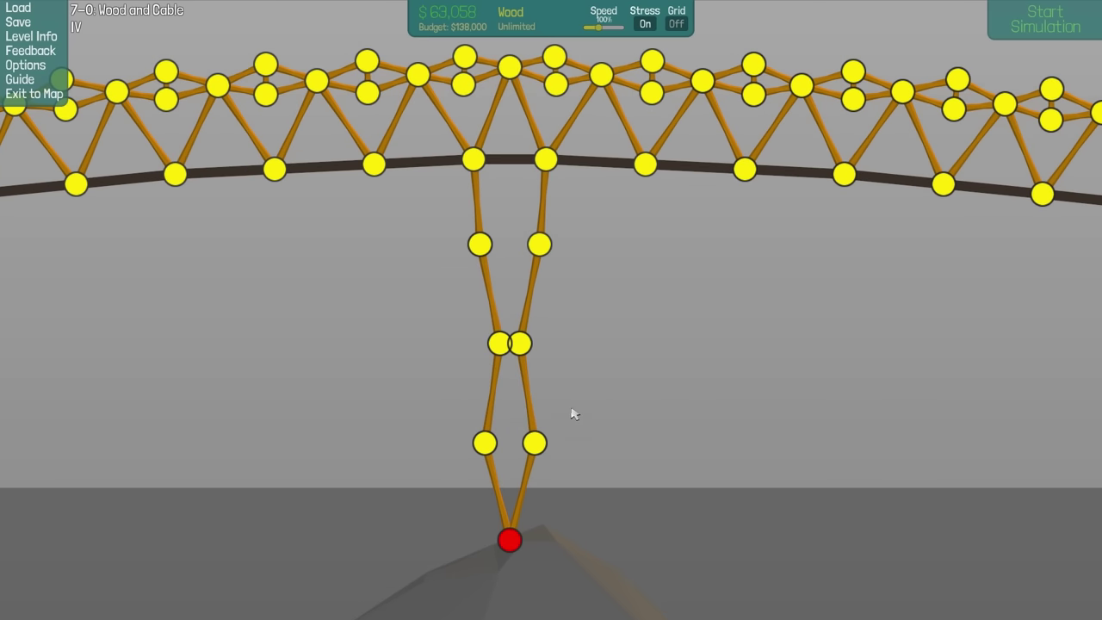
scroll(571, 413, "up", 2)
scroll(551, 431, "up", 2)
left_click_drag(536, 387, 475, 387)
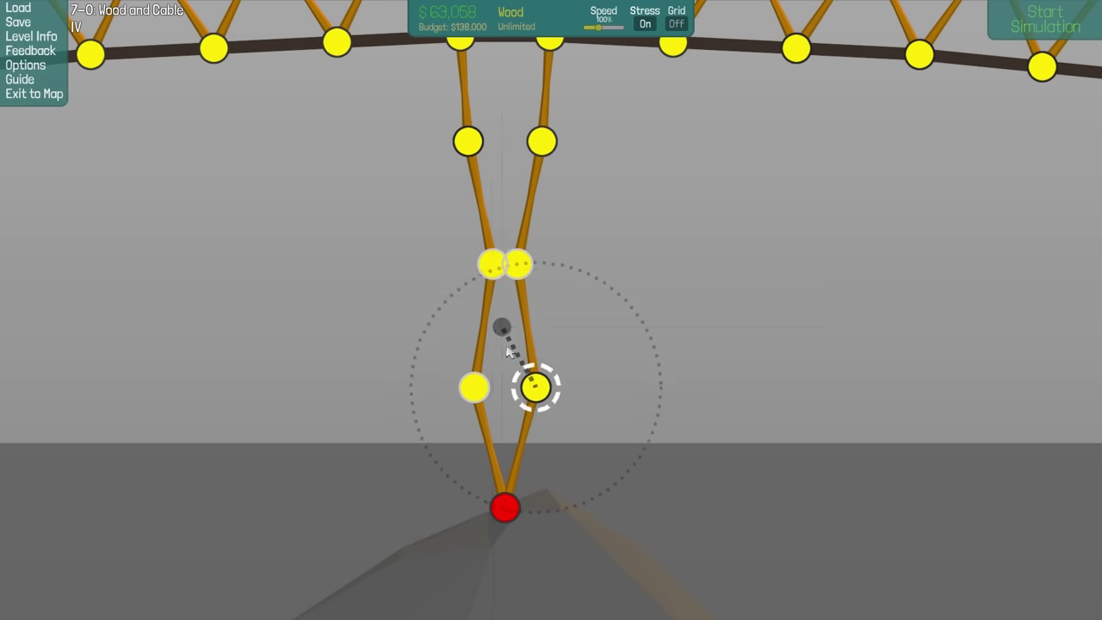
key("w")
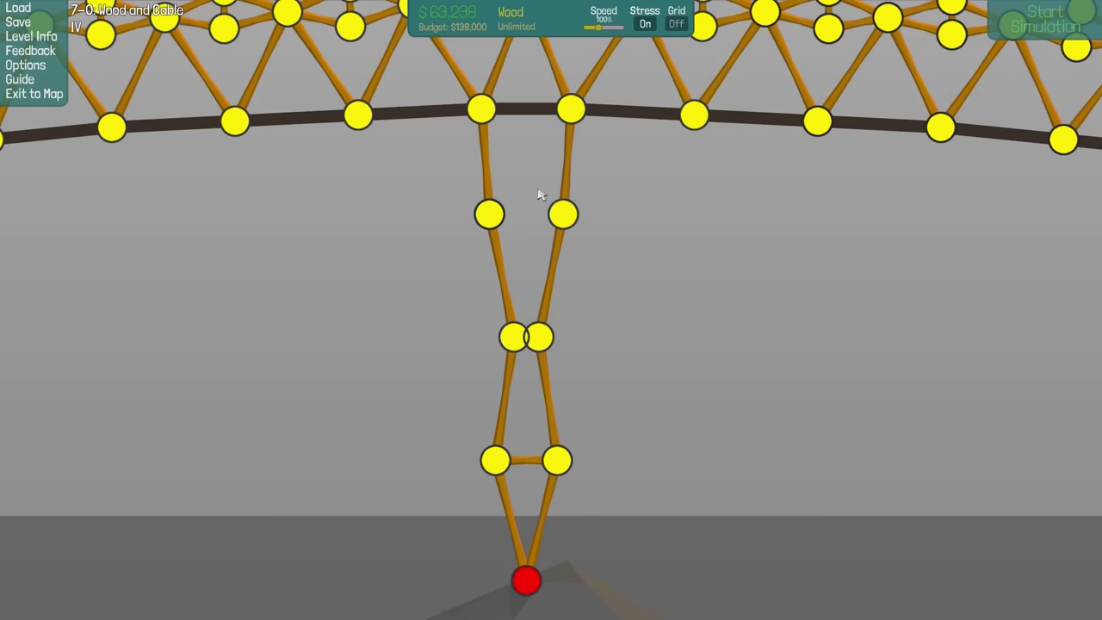
left_click_drag(489, 215, 570, 109)
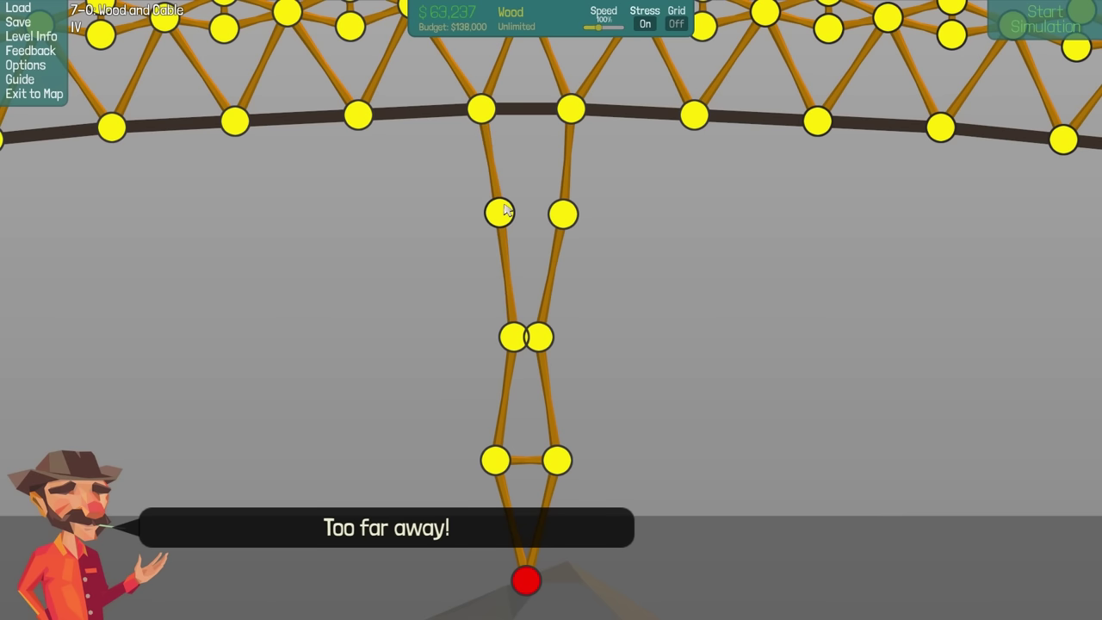
left_click_drag(499, 213, 570, 108)
Replace the old hanging joints with new wood beams below the deck, mirrored to the right
left_click_drag(614, 186, 388, 457)
key("Delete")
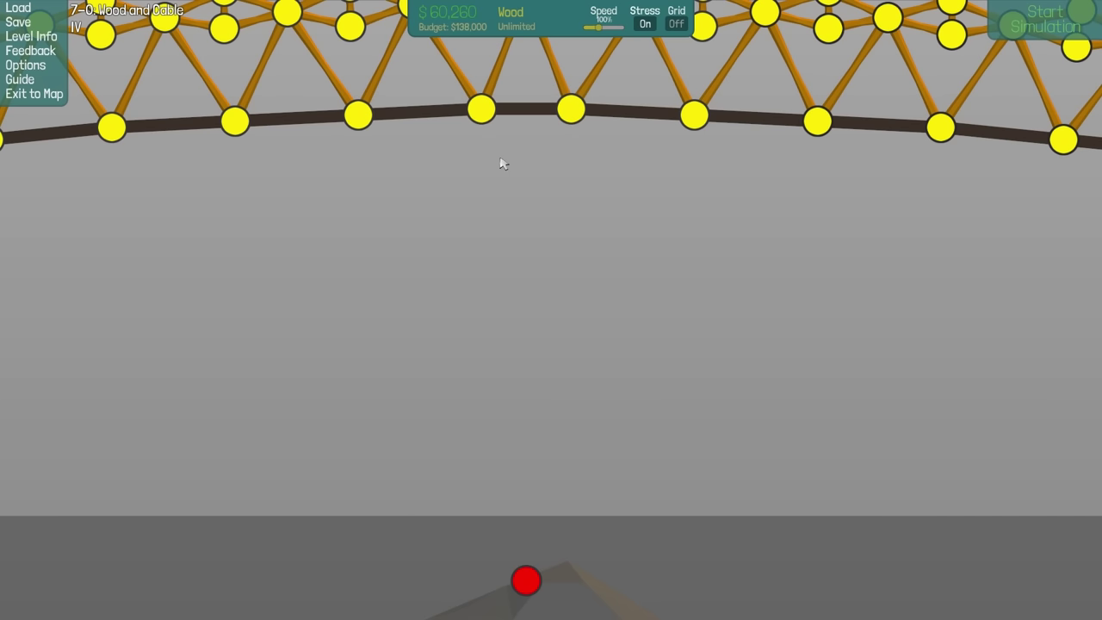
mouse_move(481, 163)
left_mouse_down()
mouse_move(477, 226)
mouse_move(544, 143)
left_mouse_up()
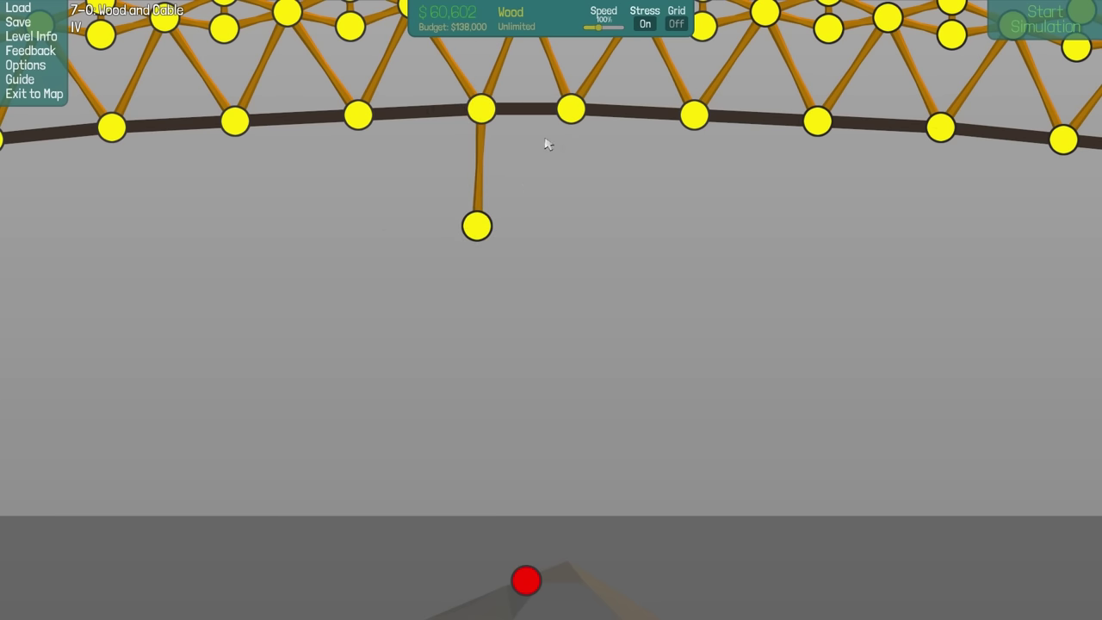
left_click_drag(484, 201, 571, 108)
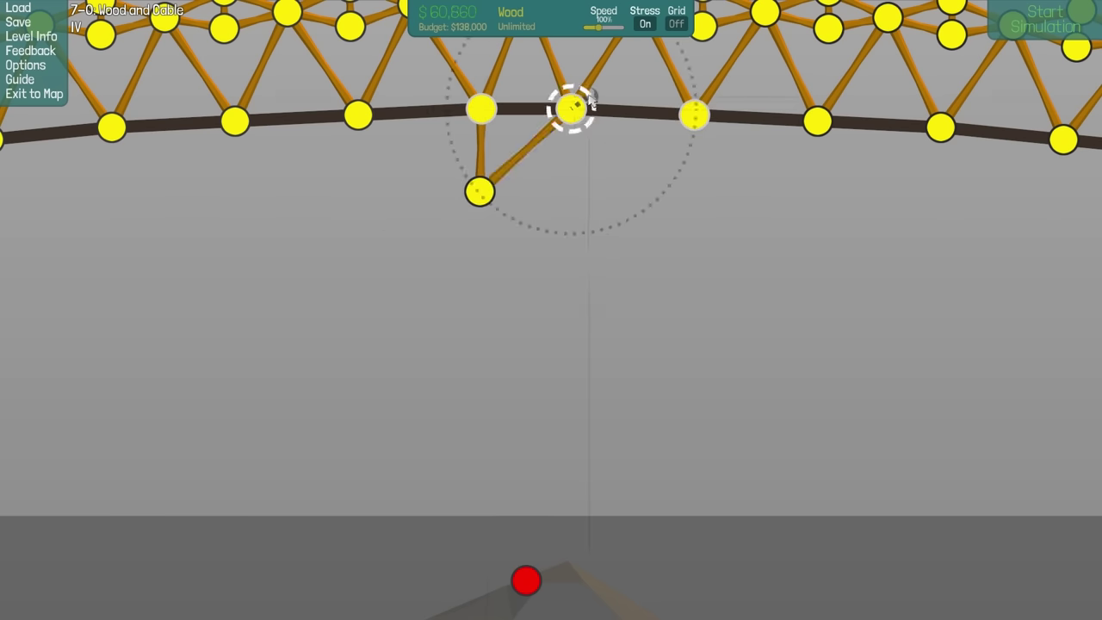
left_click_drag(556, 164, 484, 229)
key("ctrl+c")
key("f")
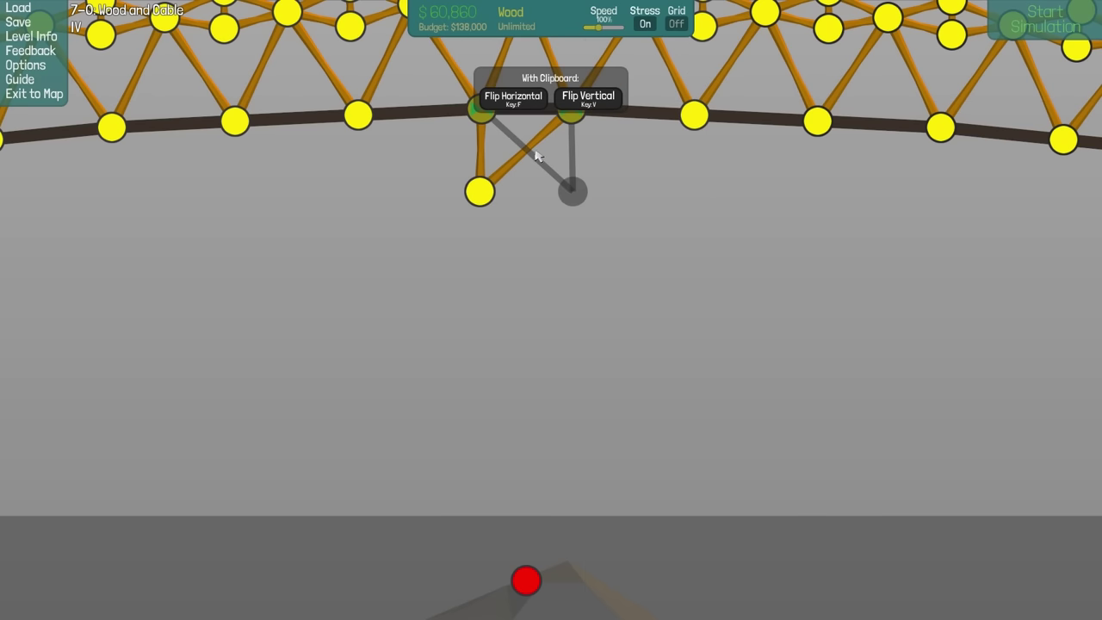
left_click(537, 152)
left_click_drag(575, 187, 568, 192)
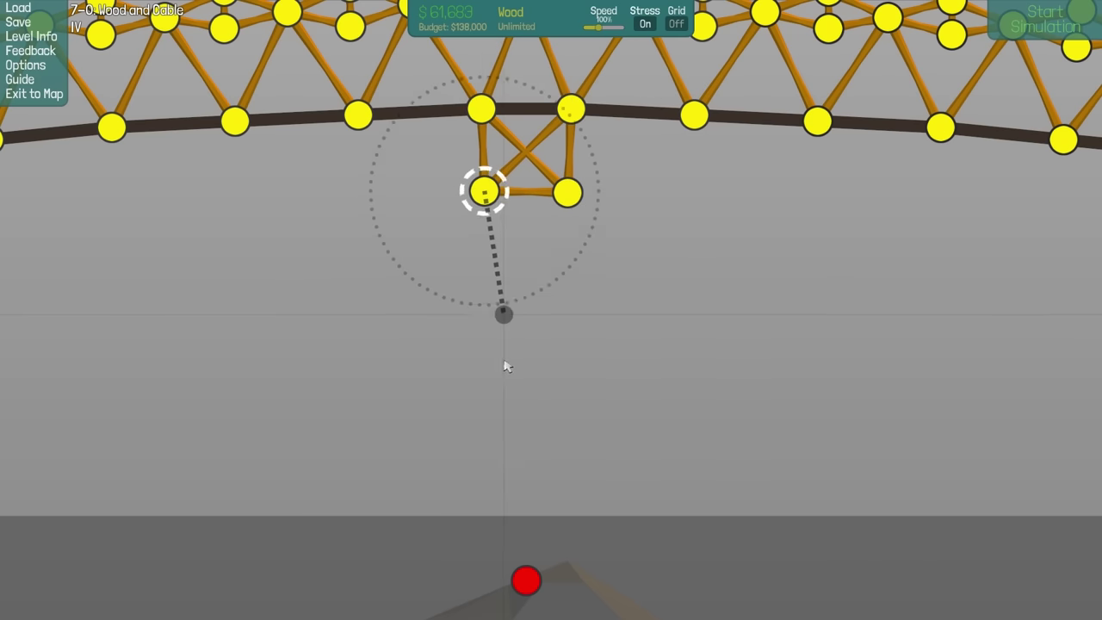
Extend a wood member downward, mirror it to the right, and brace between the pier sides
mouse_move(506, 365)
left_mouse_down()
mouse_move(488, 277)
mouse_move(567, 193)
mouse_move(569, 277)
left_mouse_up()
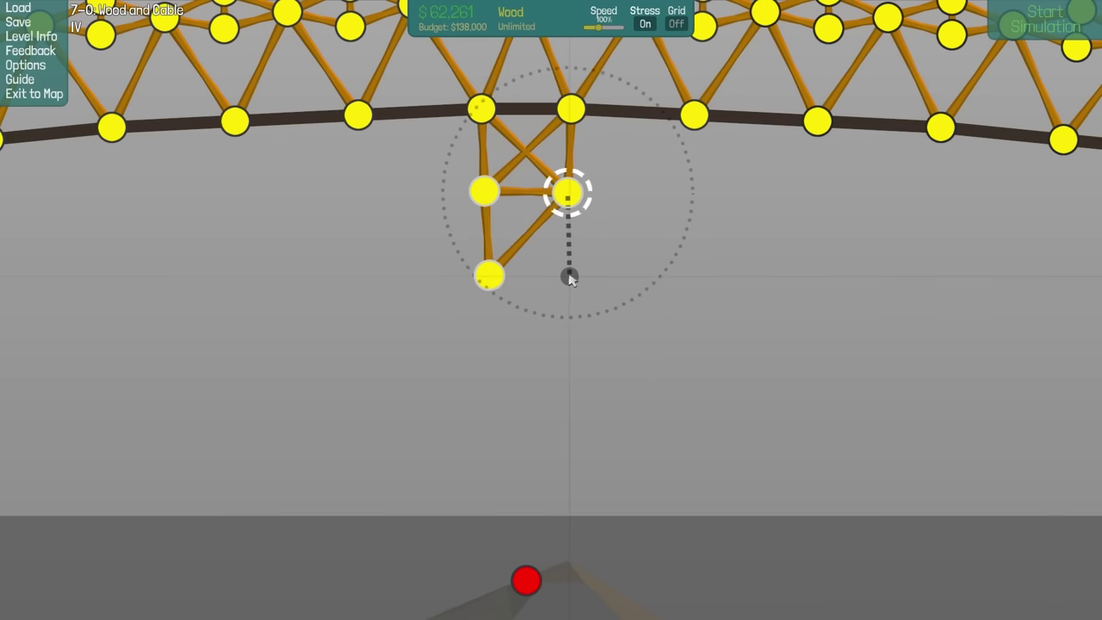
left_click_drag(488, 299, 496, 354)
left_click(471, 283)
key("ctrl+c")
key("ctrl+v")
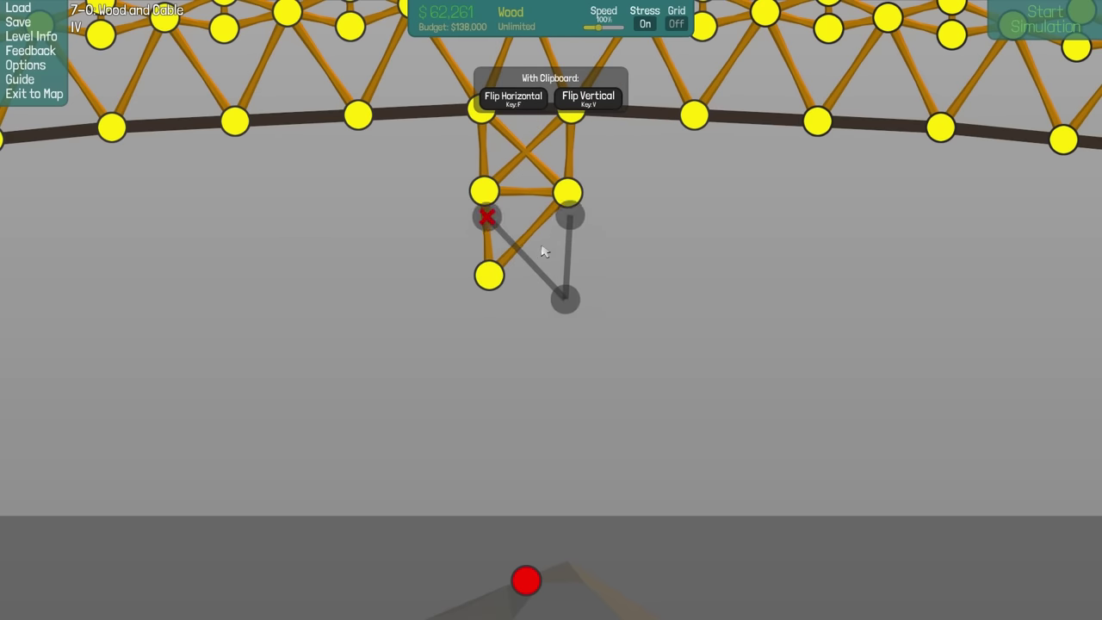
left_click(542, 284)
left_click_drag(562, 276, 486, 194)
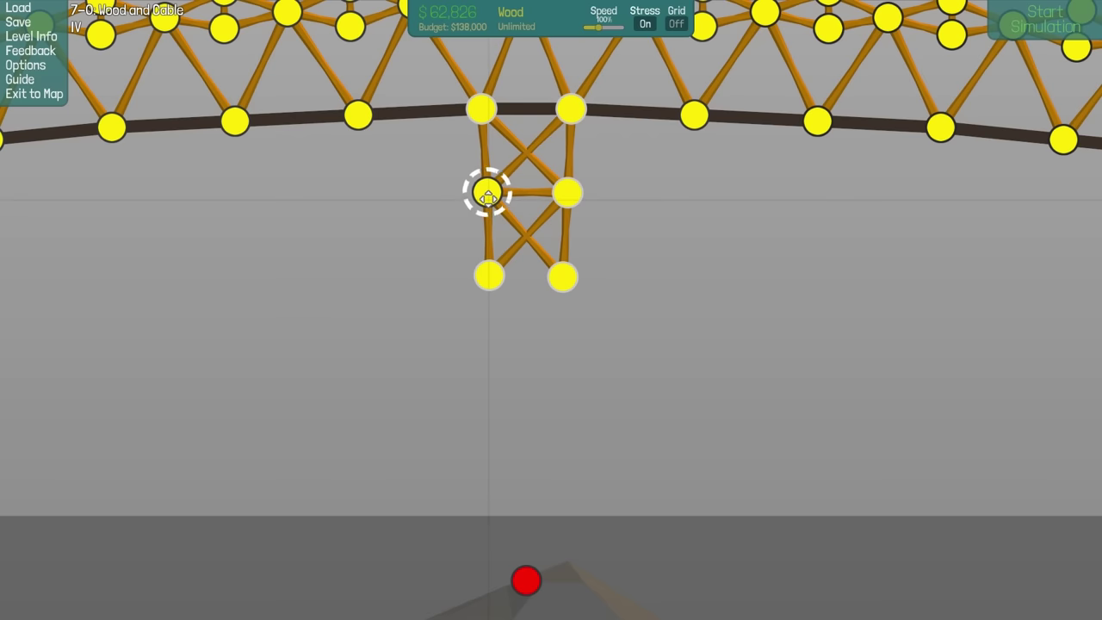
scroll(522, 289, "down", 2)
scroll(568, 297, "up", 2)
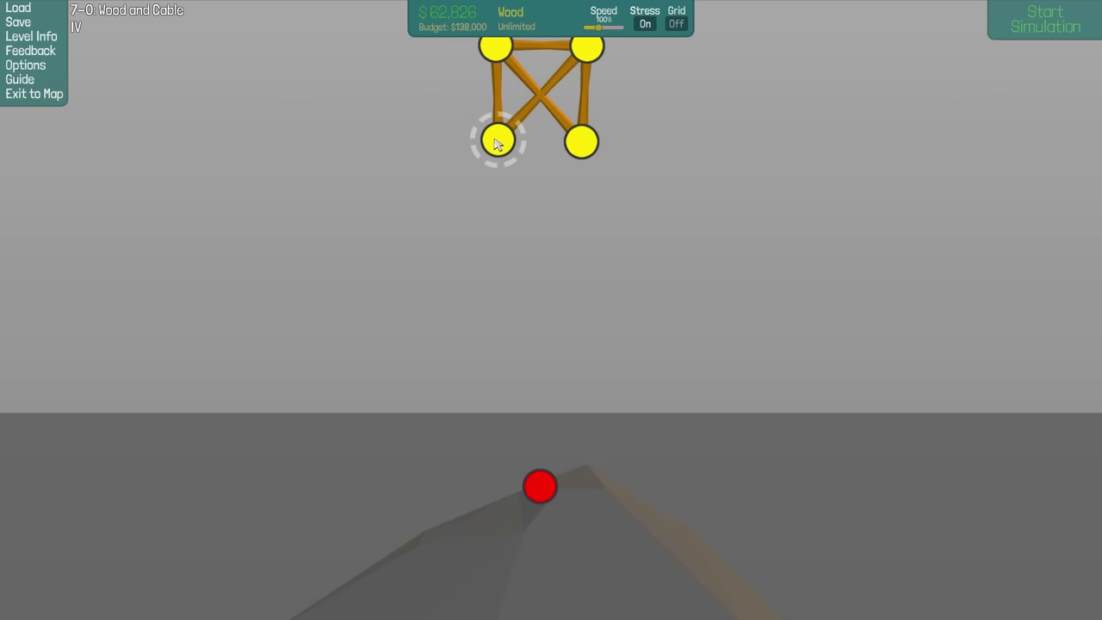
Add cross members and a lower joint, then mirror that bottom section to the right
mouse_move(499, 222)
left_mouse_down()
mouse_move(581, 141)
mouse_move(497, 139)
left_mouse_up()
left_click_drag(537, 211, 487, 262)
key("c")
key("f")
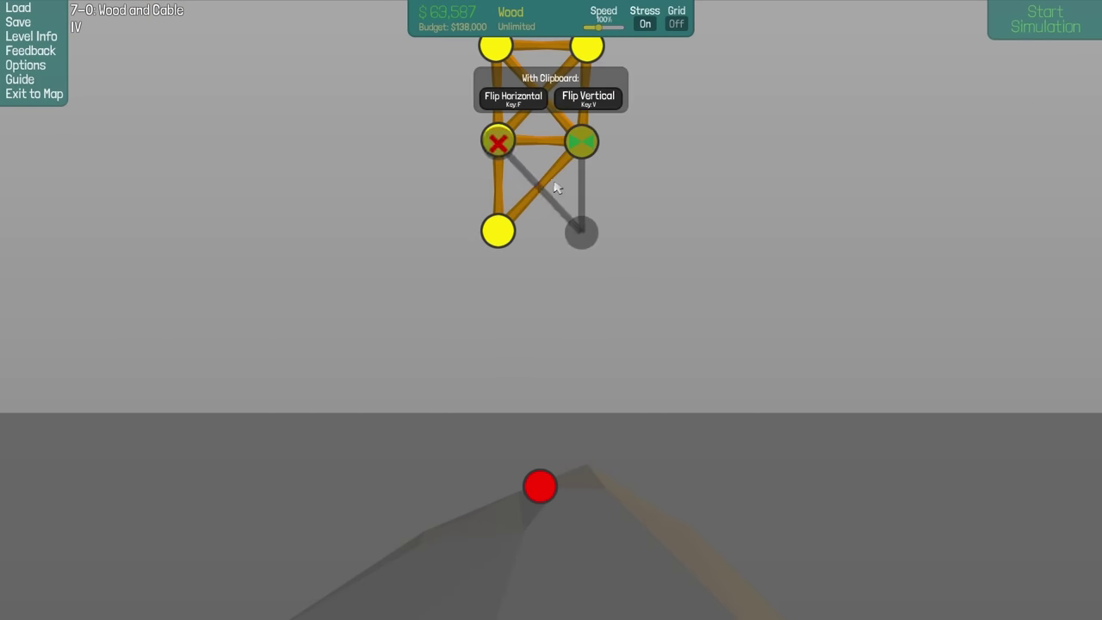
left_click(544, 185)
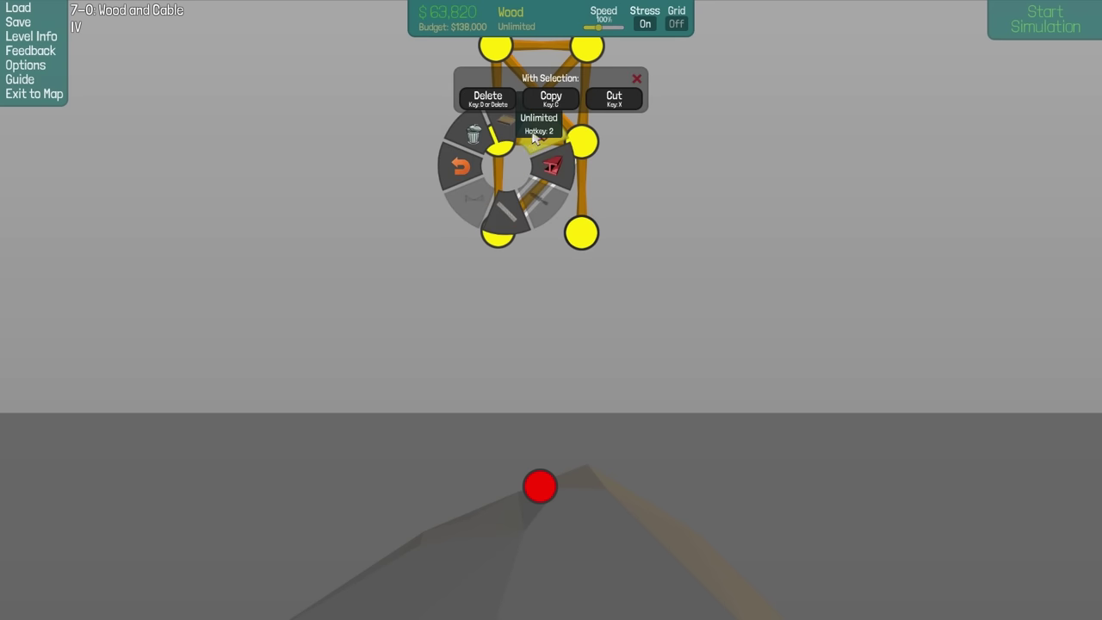
Extend the pier down with further cross-braced levels toward the central rock anchor
mouse_move(498, 139)
left_mouse_down()
mouse_move(534, 199)
mouse_move(579, 231)
left_mouse_up()
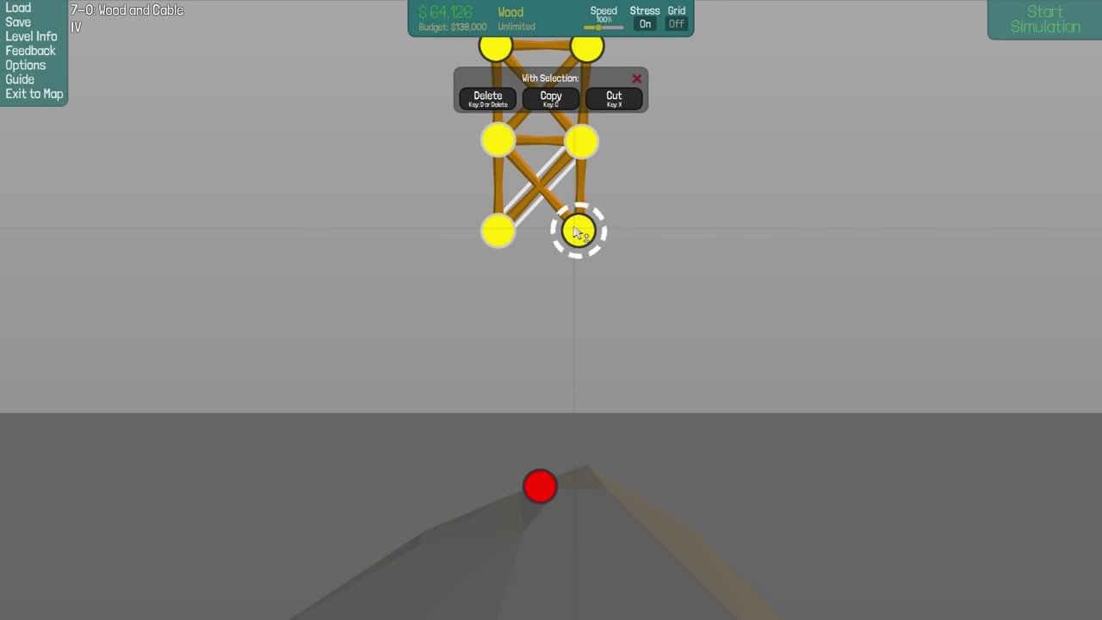
mouse_move(576, 236)
left_mouse_down()
mouse_move(540, 486)
mouse_move(511, 327)
mouse_move(497, 328)
mouse_move(497, 229)
mouse_move(578, 230)
mouse_move(498, 328)
left_mouse_up()
mouse_move(497, 327)
left_mouse_down()
mouse_move(568, 334)
mouse_move(497, 230)
left_mouse_up()
mouse_move(568, 329)
left_mouse_down()
mouse_move(521, 422)
mouse_move(497, 328)
left_mouse_up()
key("s")
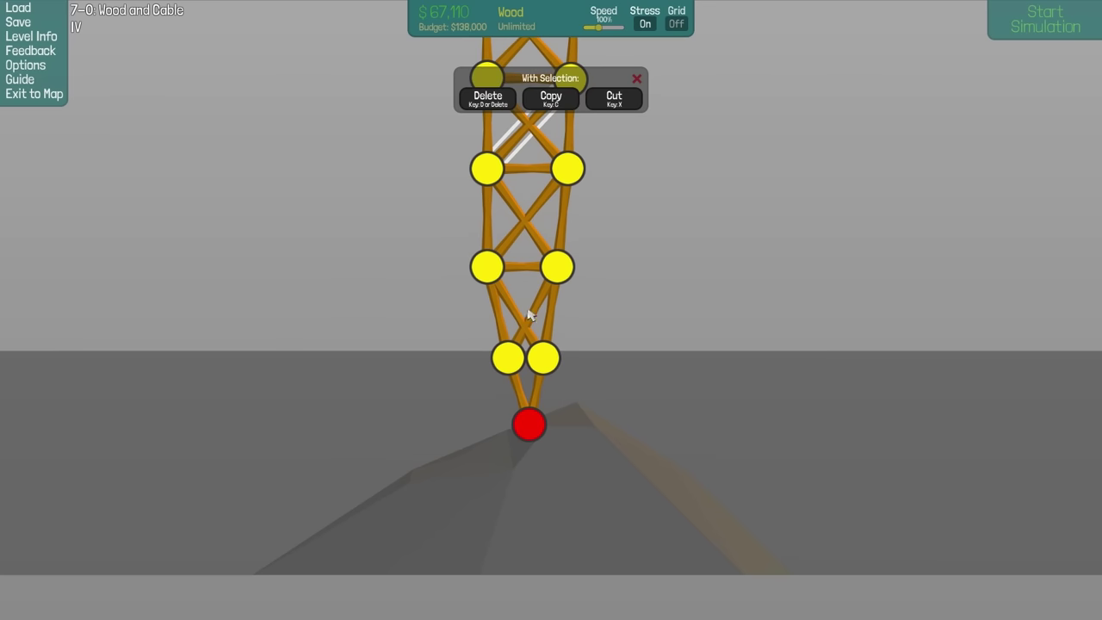
Nudge the pier joints into symmetric alignment and run a truck test
left_click_drag(494, 279, 502, 282)
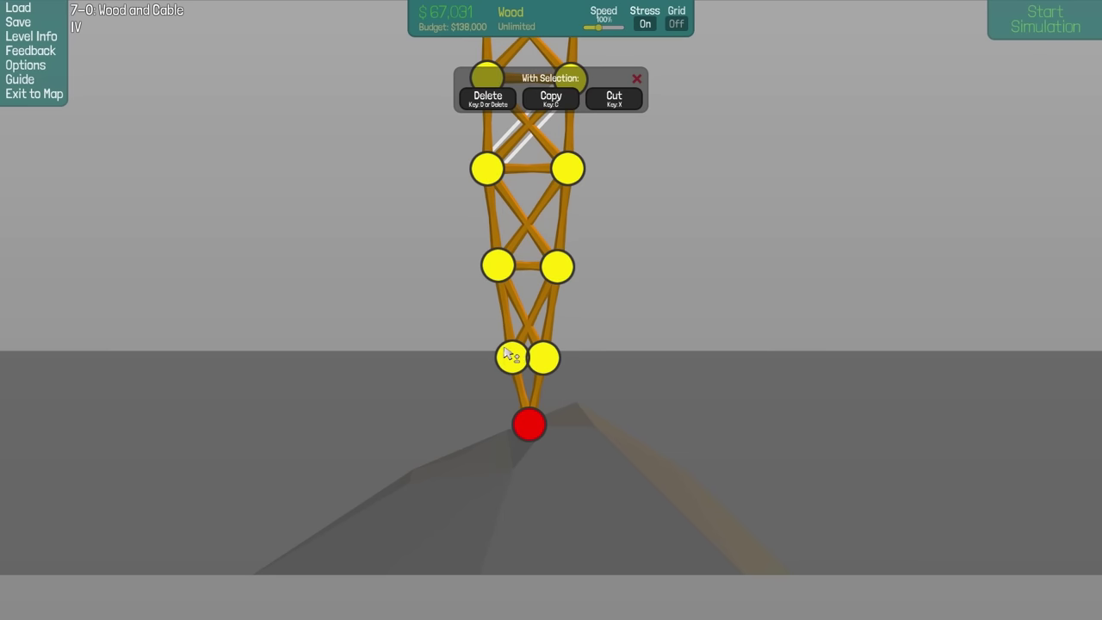
left_click_drag(538, 352, 540, 351)
left_click_drag(556, 266, 560, 266)
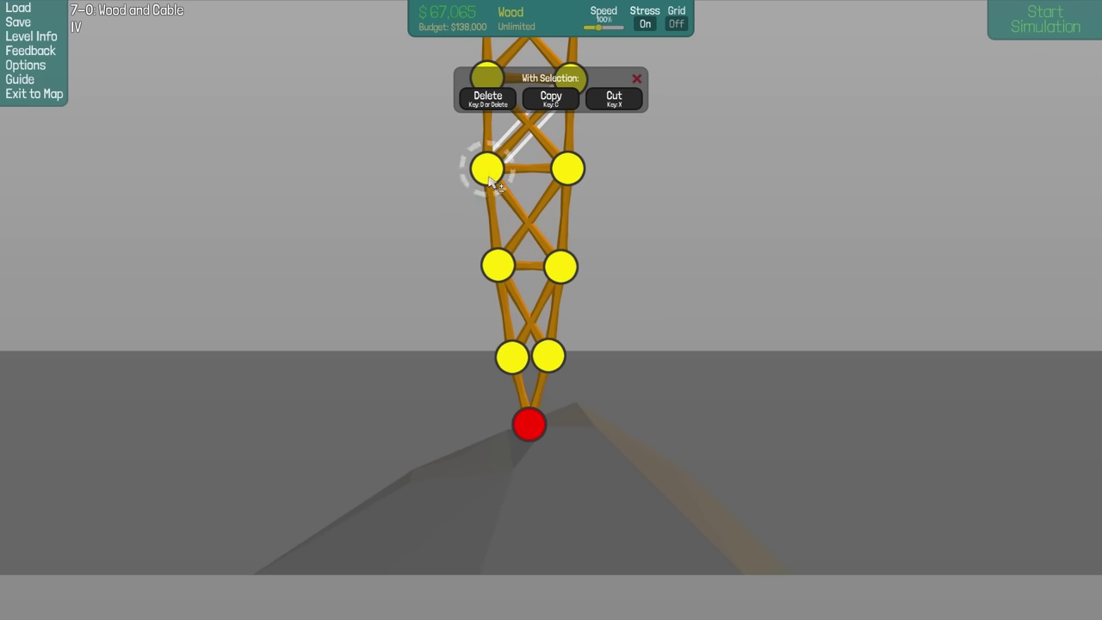
left_click_drag(486, 168, 493, 169)
key("w")
left_click(515, 243)
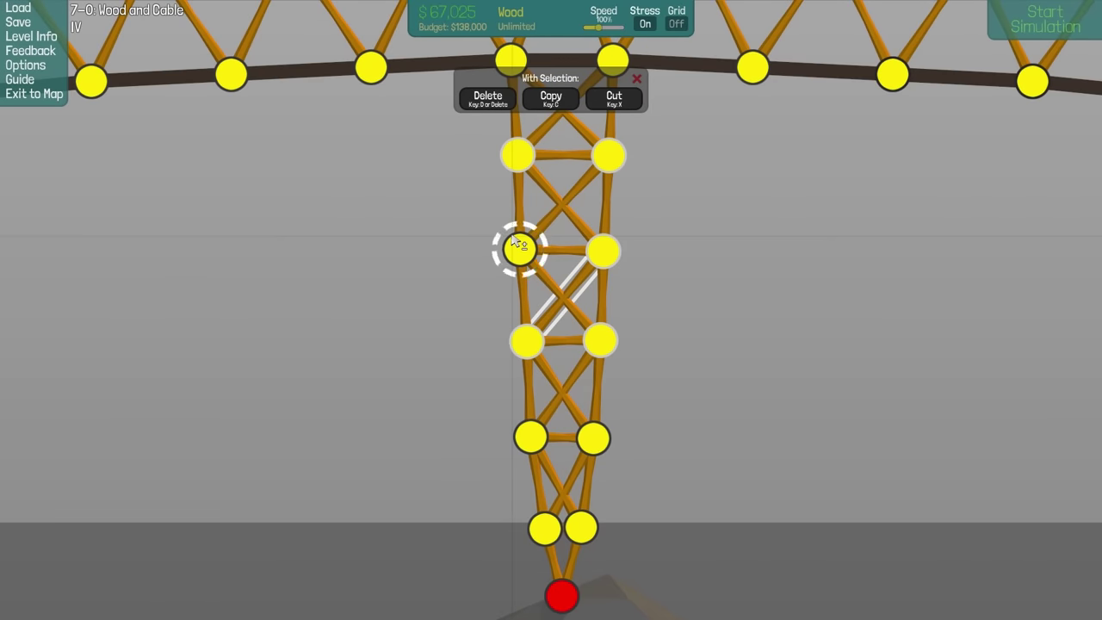
left_click_drag(515, 241, 517, 242)
left_click_drag(610, 255, 607, 256)
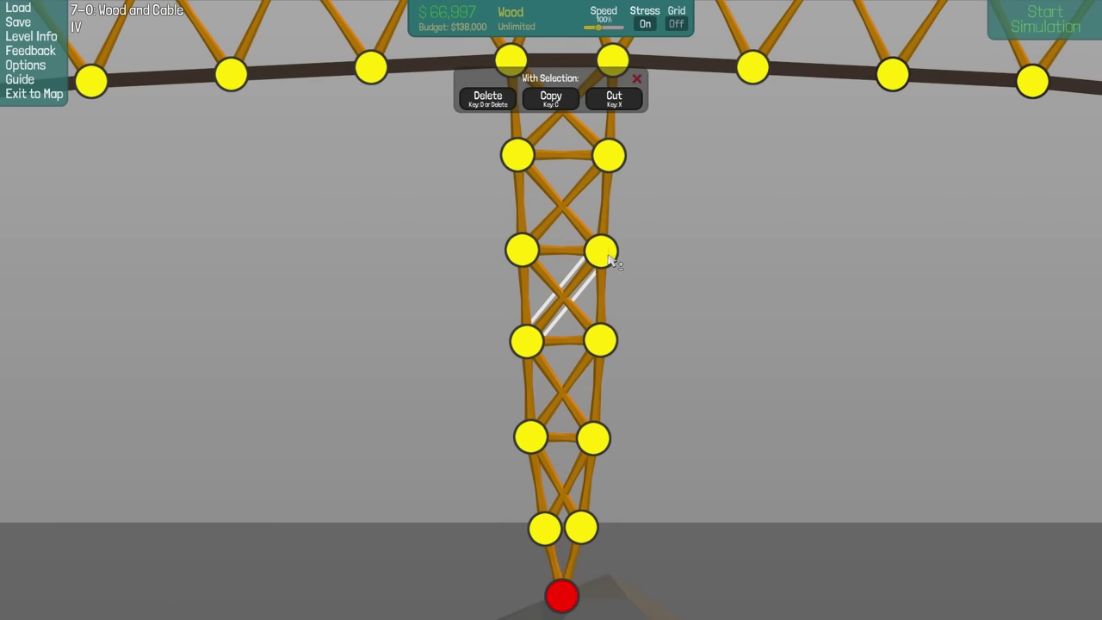
left_click_drag(603, 341, 601, 342)
left_click_drag(596, 435, 593, 437)
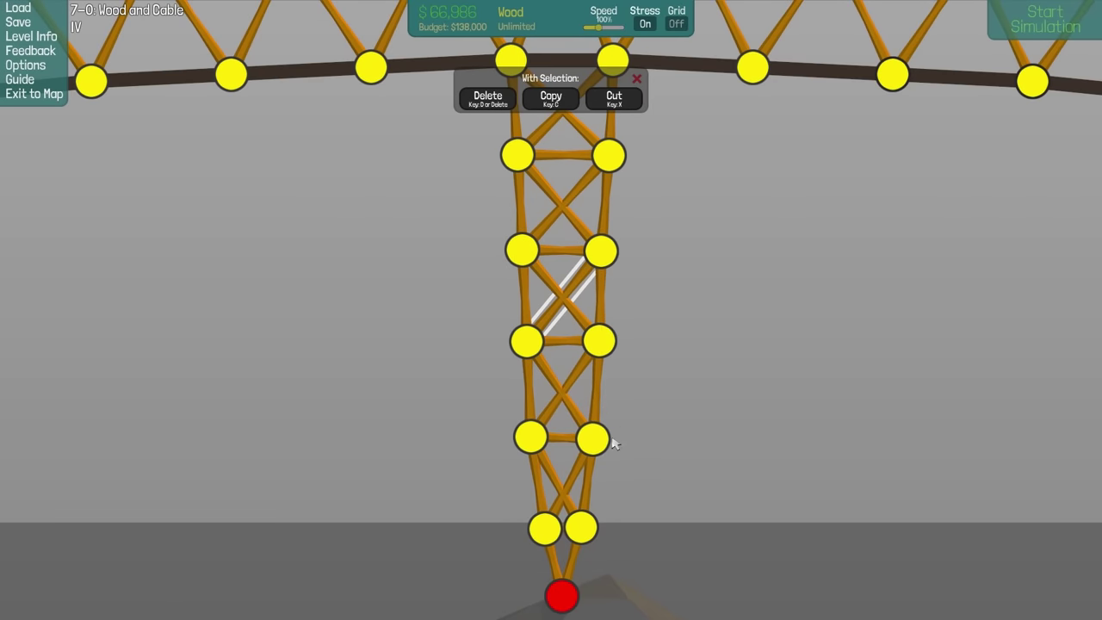
scroll(662, 445, "down", 3)
scroll(655, 344, "down", 2)
left_click(1044, 18)
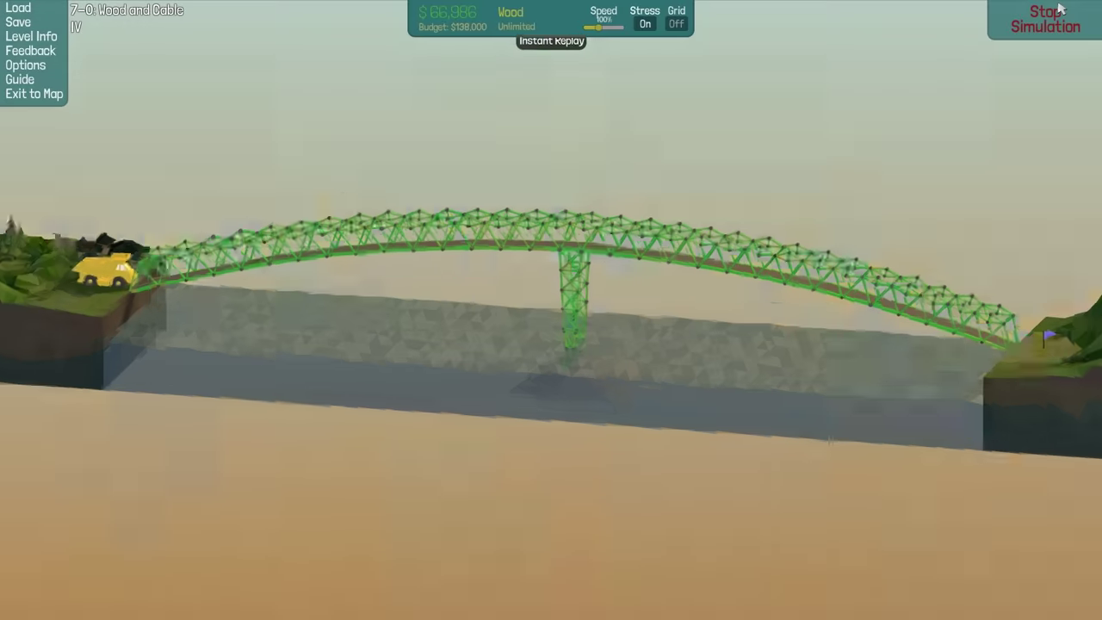
left_click(1045, 19)
scroll(338, 328, "up", 2)
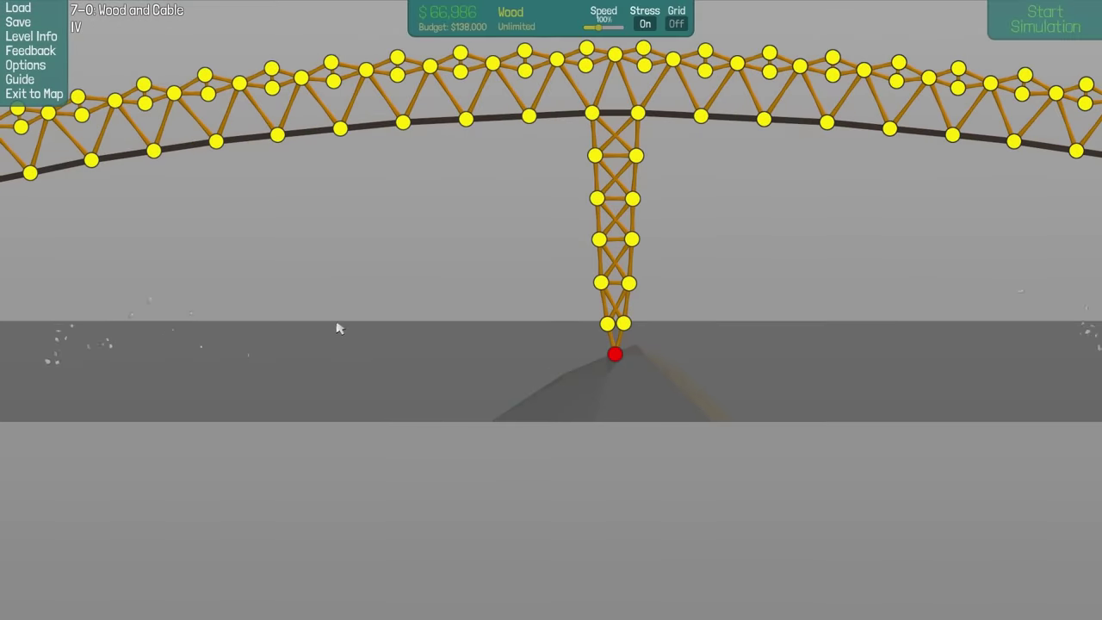
Hang a cable downward from the left anchor
key("a")
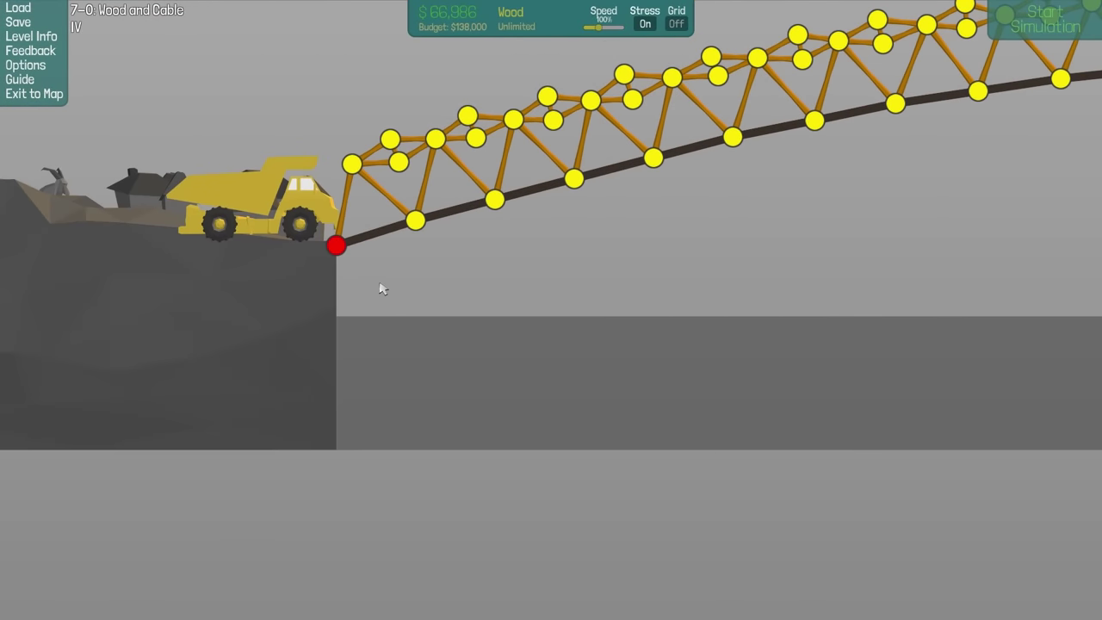
right_click(381, 288)
left_click(419, 278)
scroll(391, 323, "up", 1)
right_click(391, 327)
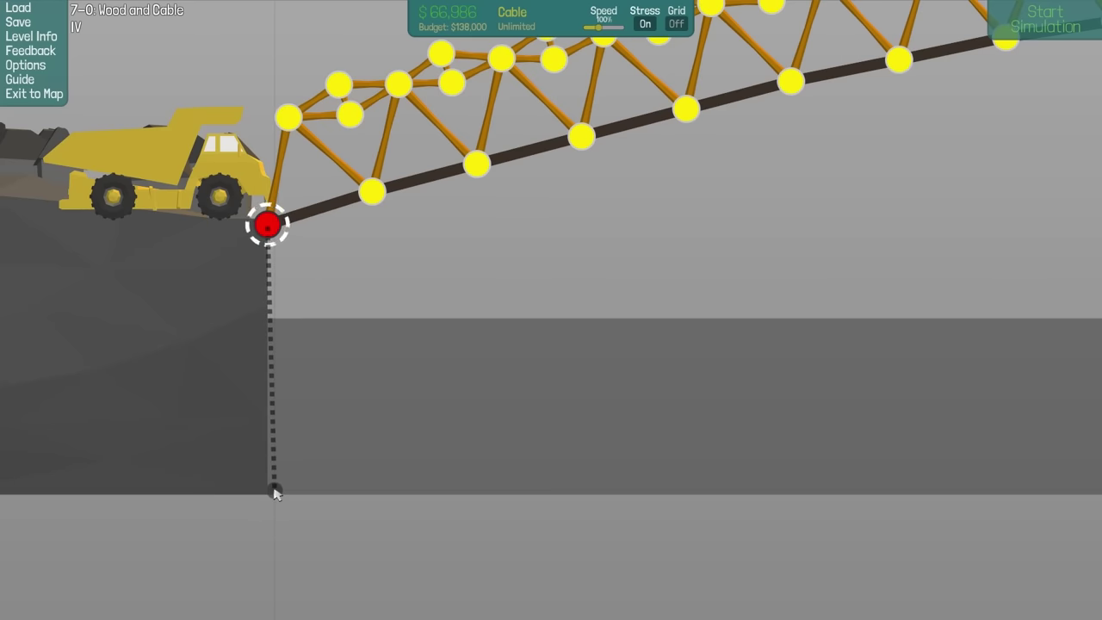
left_click_drag(272, 482, 277, 489)
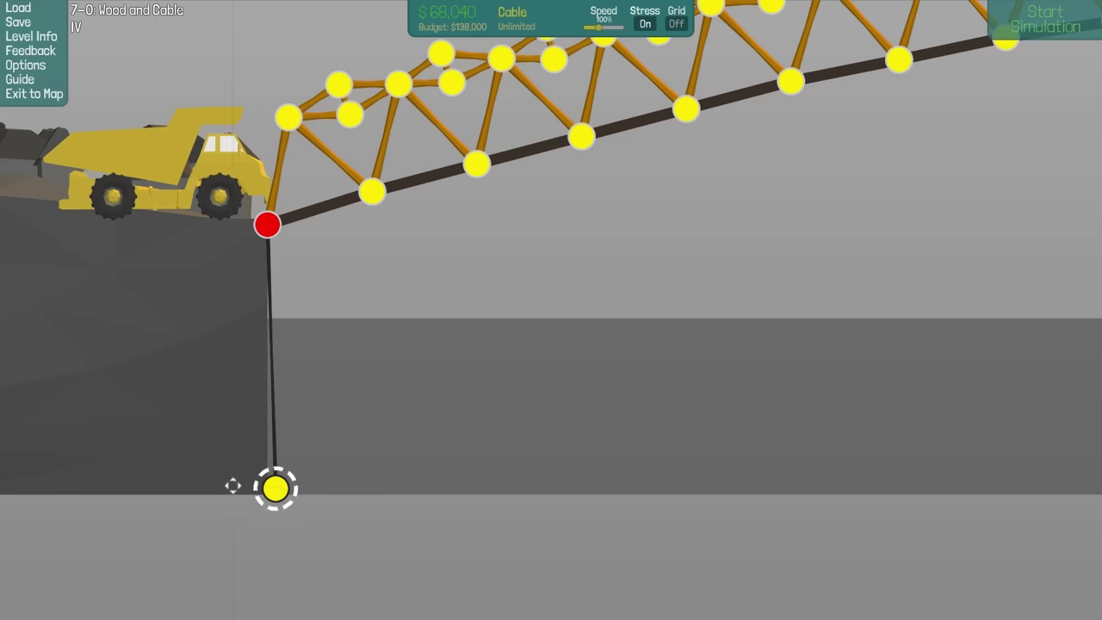
scroll(233, 484, "down", 2)
Build the first wooden diamond section rising from the cable's end
right_click(387, 398)
left_click(414, 367)
scroll(422, 391, "up", 2)
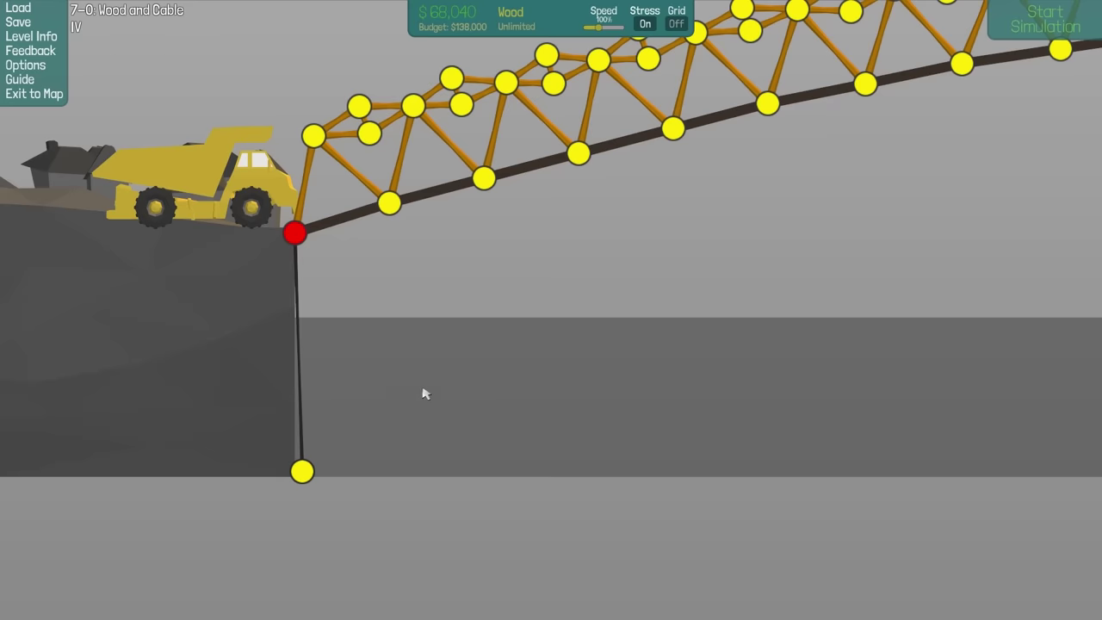
scroll(348, 375, "up", 1)
mouse_move(435, 296)
left_mouse_down()
mouse_move(399, 309)
mouse_move(330, 386)
left_mouse_up()
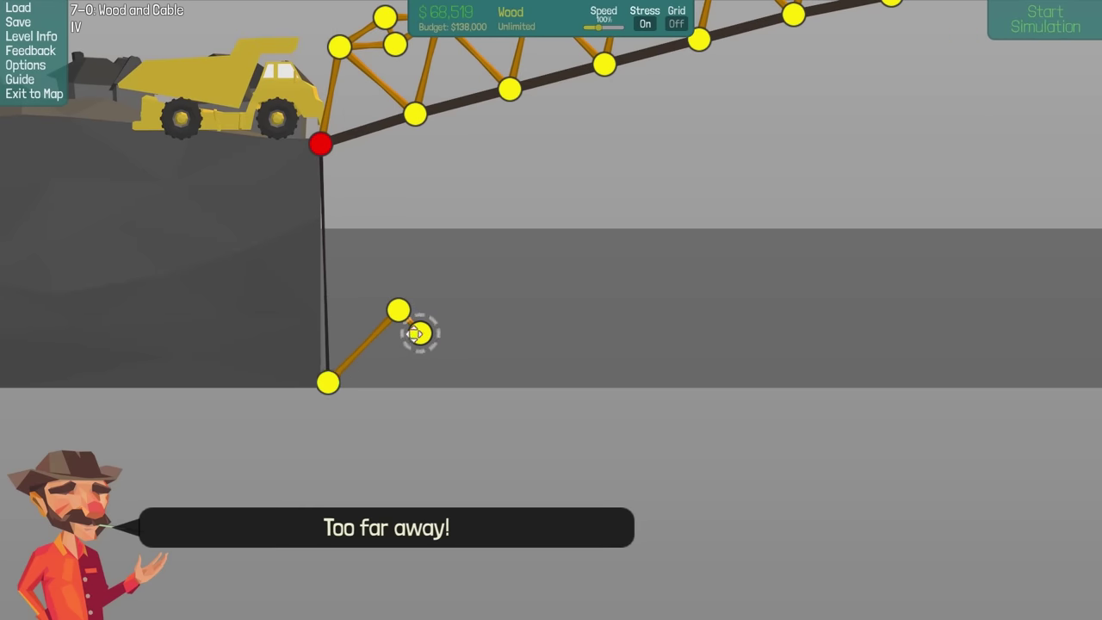
left_click_drag(414, 334, 328, 382)
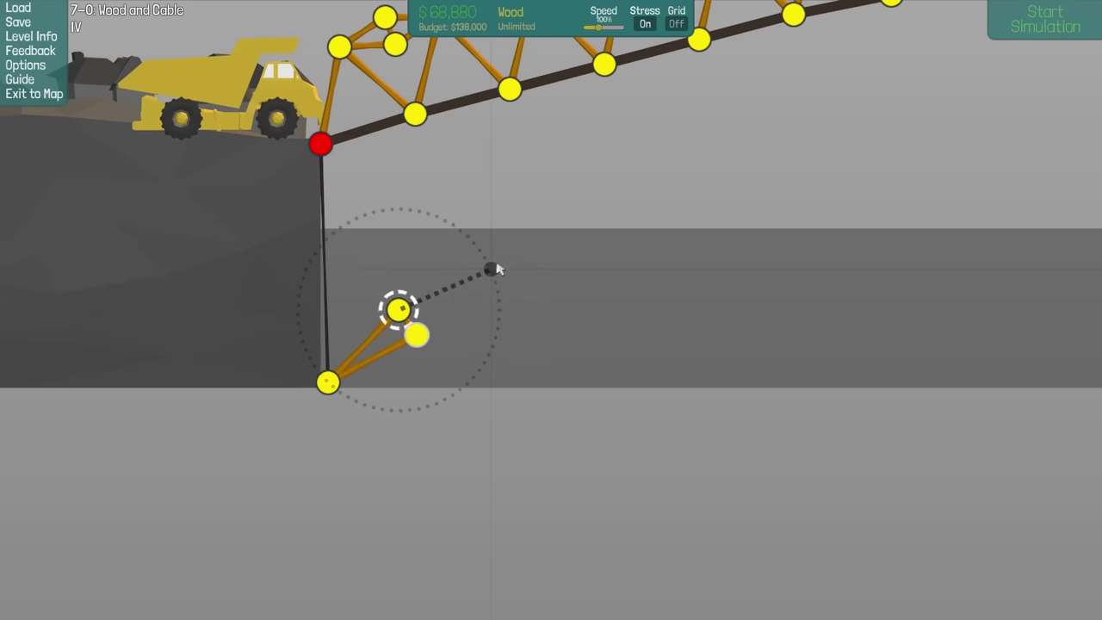
mouse_move(492, 269)
left_mouse_down()
mouse_move(417, 334)
mouse_move(468, 322)
left_mouse_up()
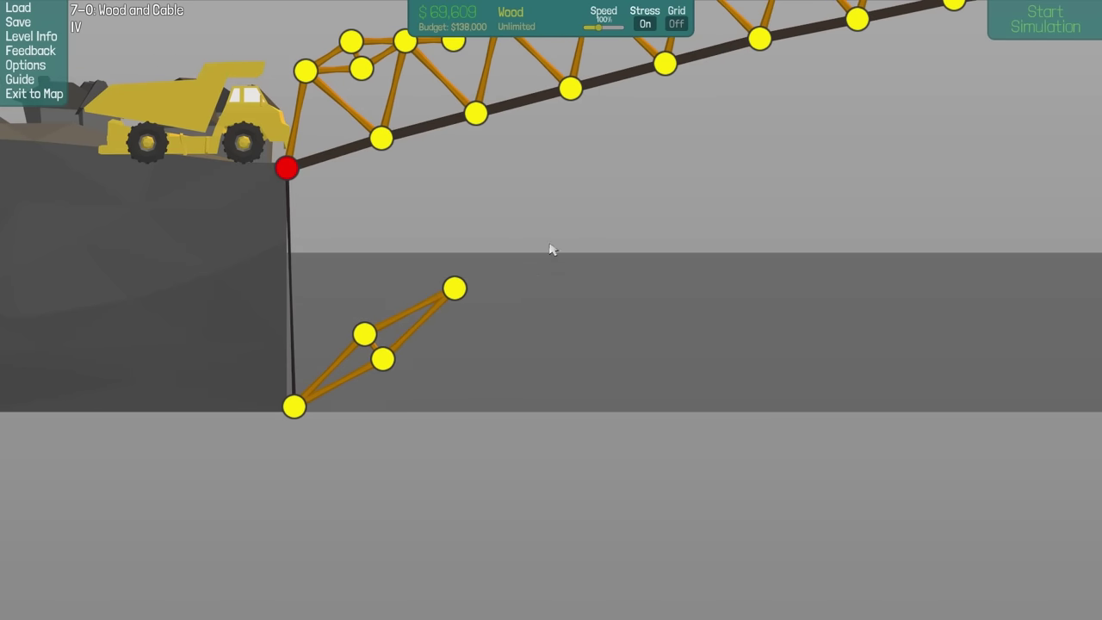
Copy diamond sections up the strut, remove the overshoot, and set the top joint on the deck
left_click_drag(552, 248, 345, 392)
key("c")
left_click(534, 228)
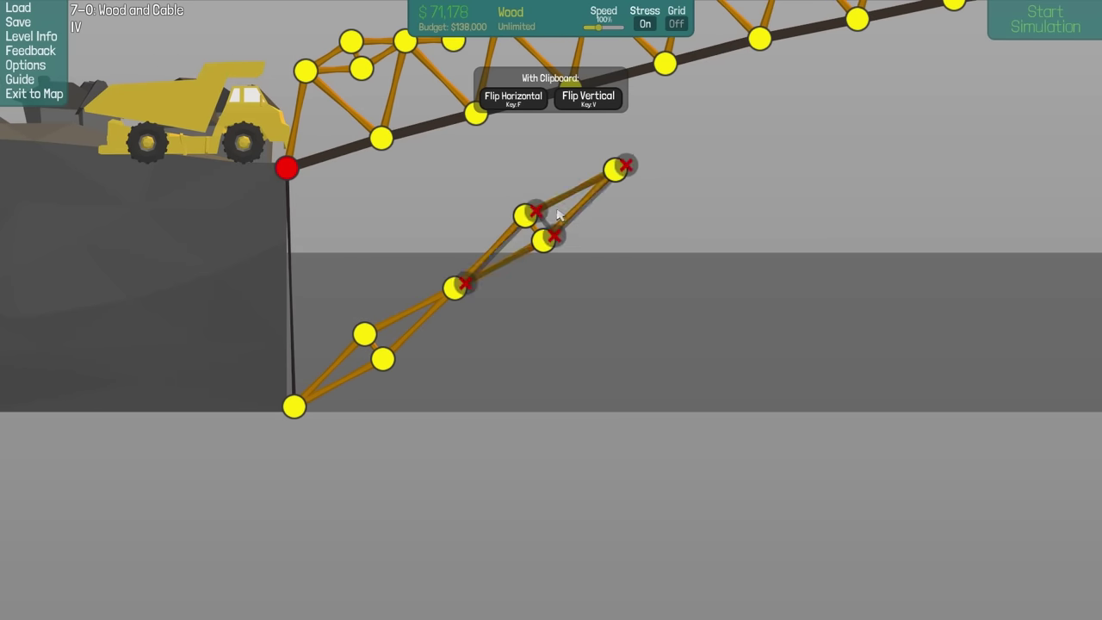
left_click(696, 110)
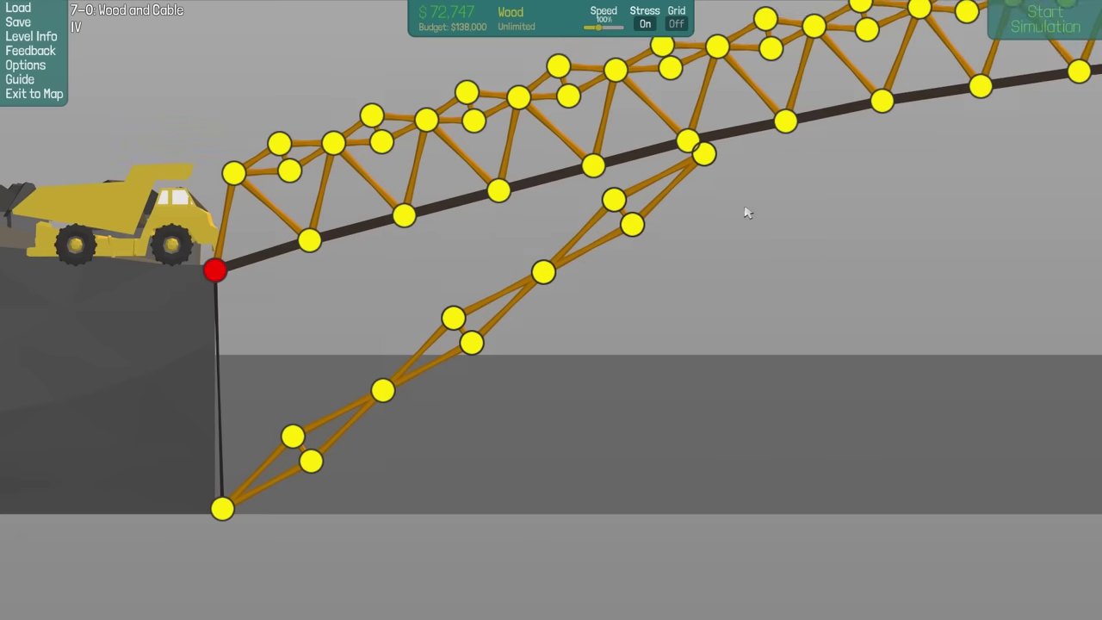
right_click(704, 155)
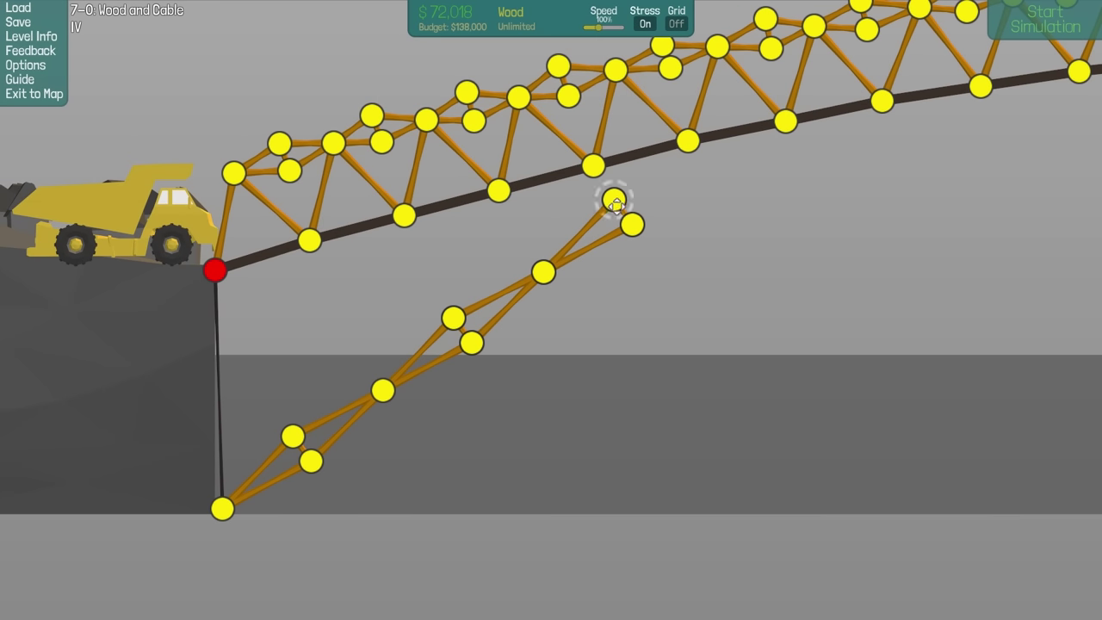
mouse_move(613, 200)
left_mouse_down()
mouse_move(628, 216)
mouse_move(689, 141)
left_mouse_up()
scroll(441, 297, "up", 1)
Tie the strut joints back to the red anchor with cable
right_click(440, 297)
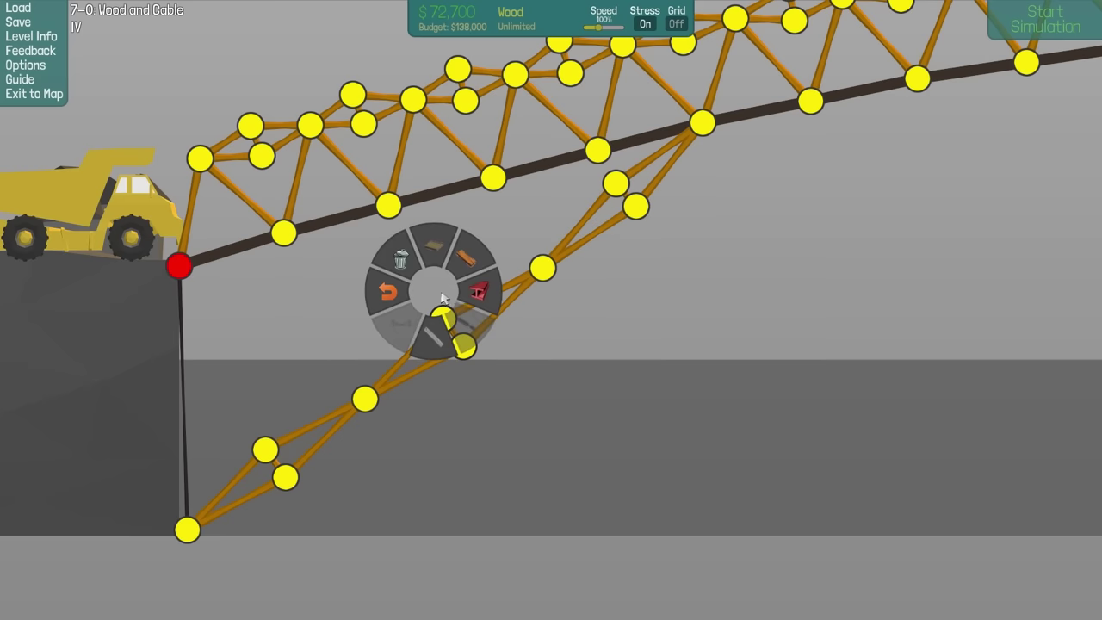
left_click(447, 337)
mouse_move(364, 397)
left_mouse_down()
mouse_move(179, 266)
mouse_move(541, 268)
left_mouse_up()
scroll(628, 312, "down", 2)
scroll(627, 313, "down", 2)
Copy the whole left-end support and paste it flipped onto the right bank
left_click_drag(728, 91, 212, 522)
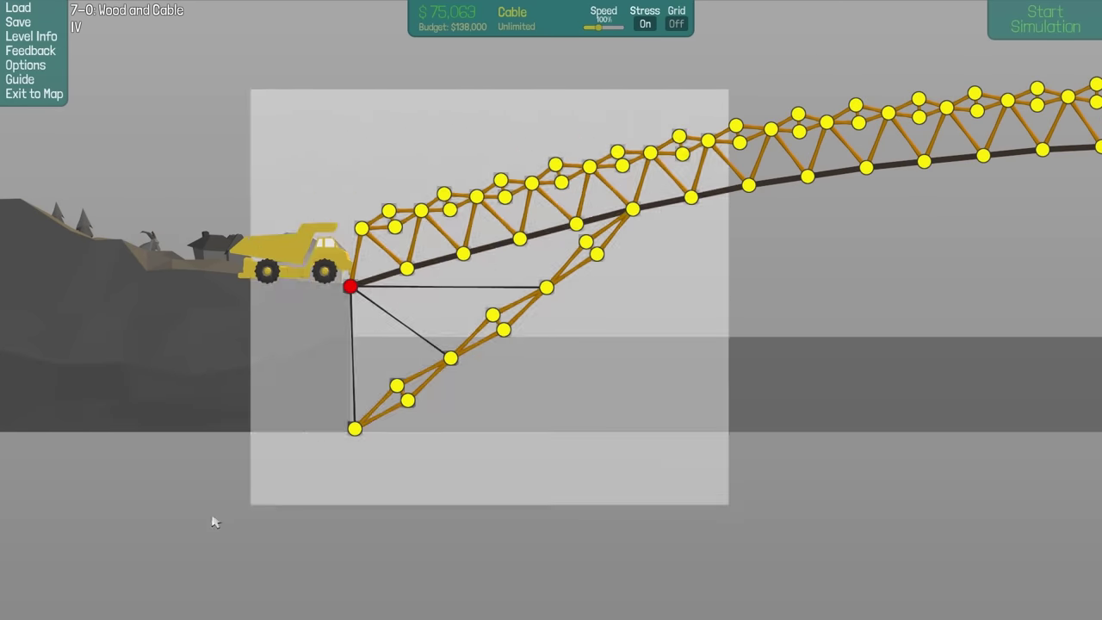
key("Right")
key("c")
key("f")
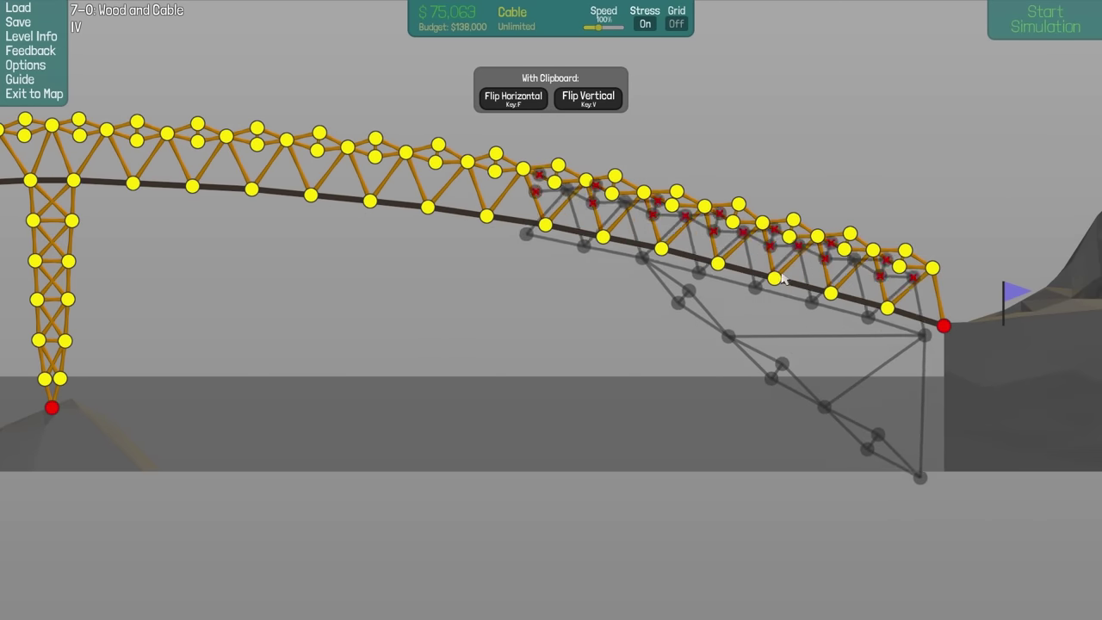
left_click(757, 272)
key("Left")
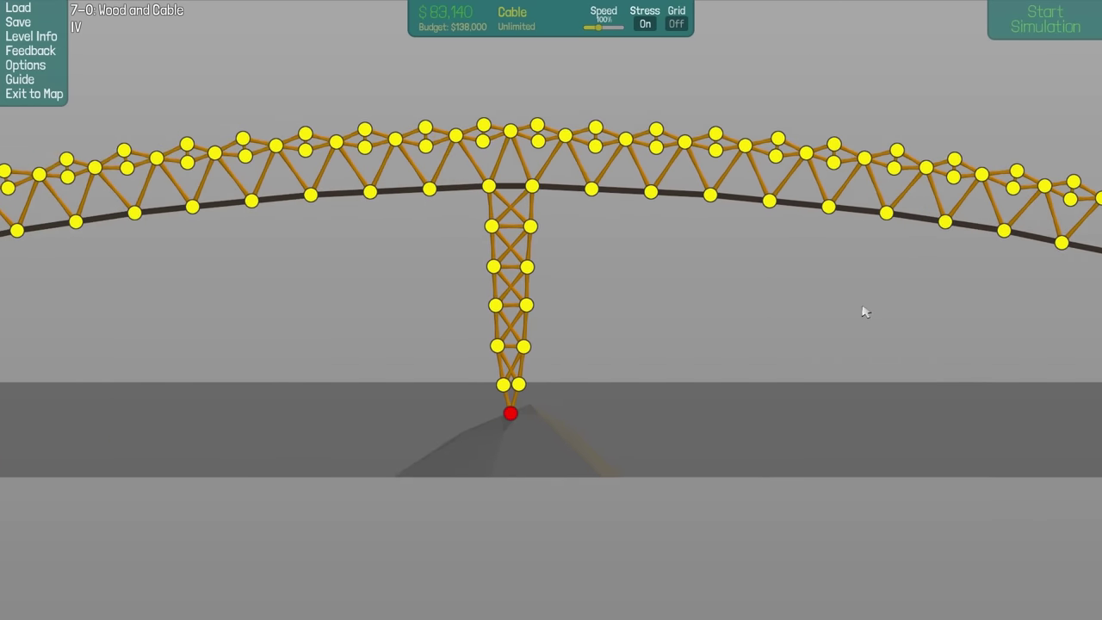
Run the truck test across the bridge, restarting it a couple of times
left_click(1073, 19)
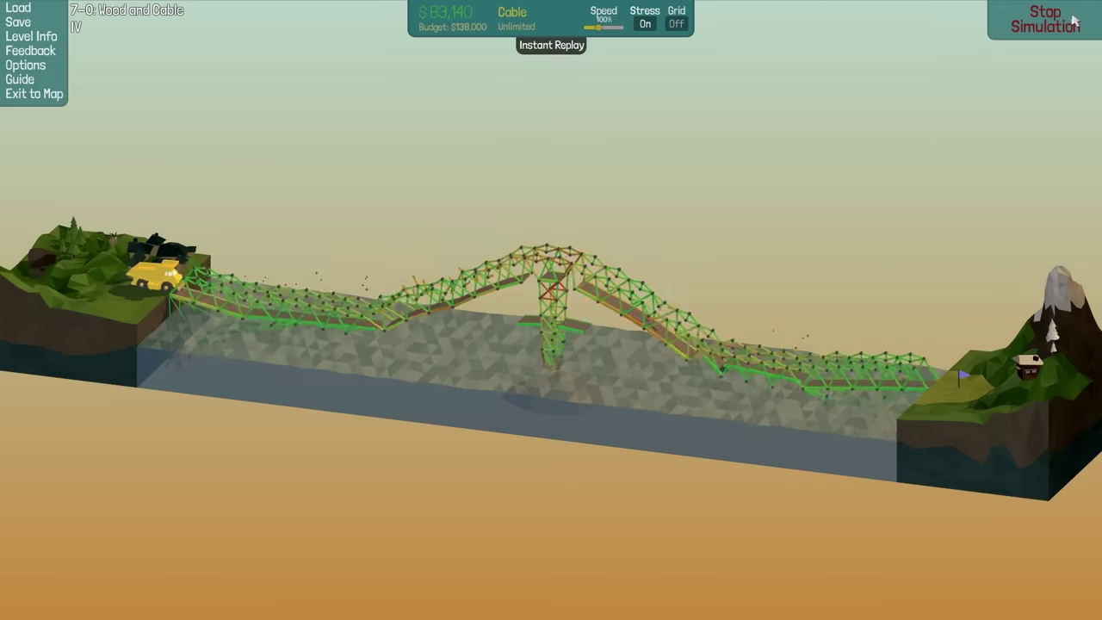
left_click(1073, 19)
left_click(1073, 19)
key("space")
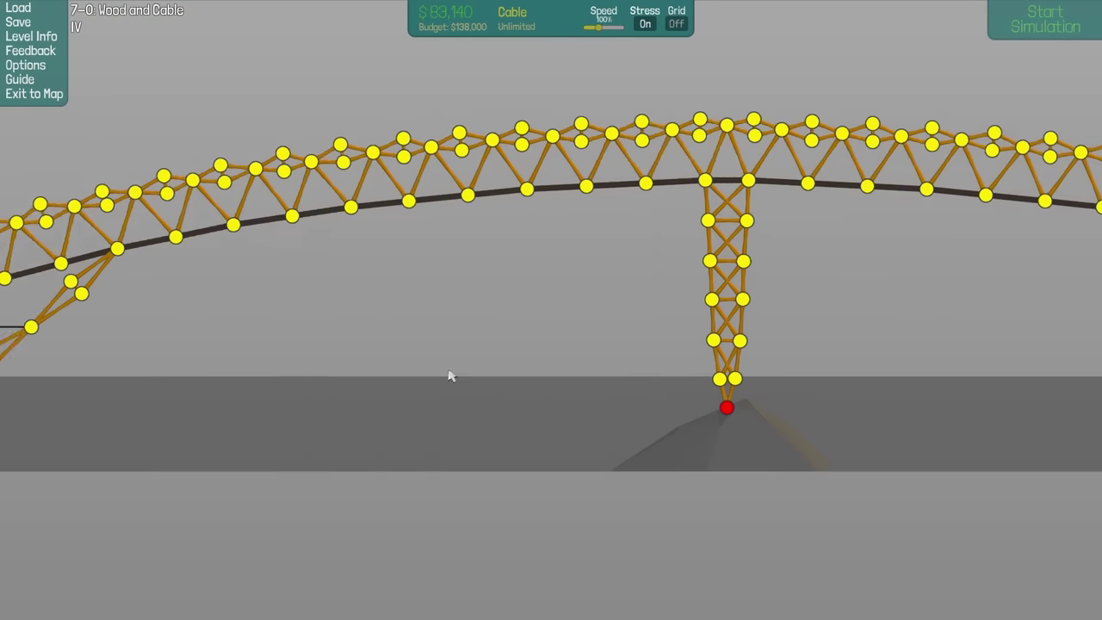
left_click_drag(448, 375, 721, 353)
key("space")
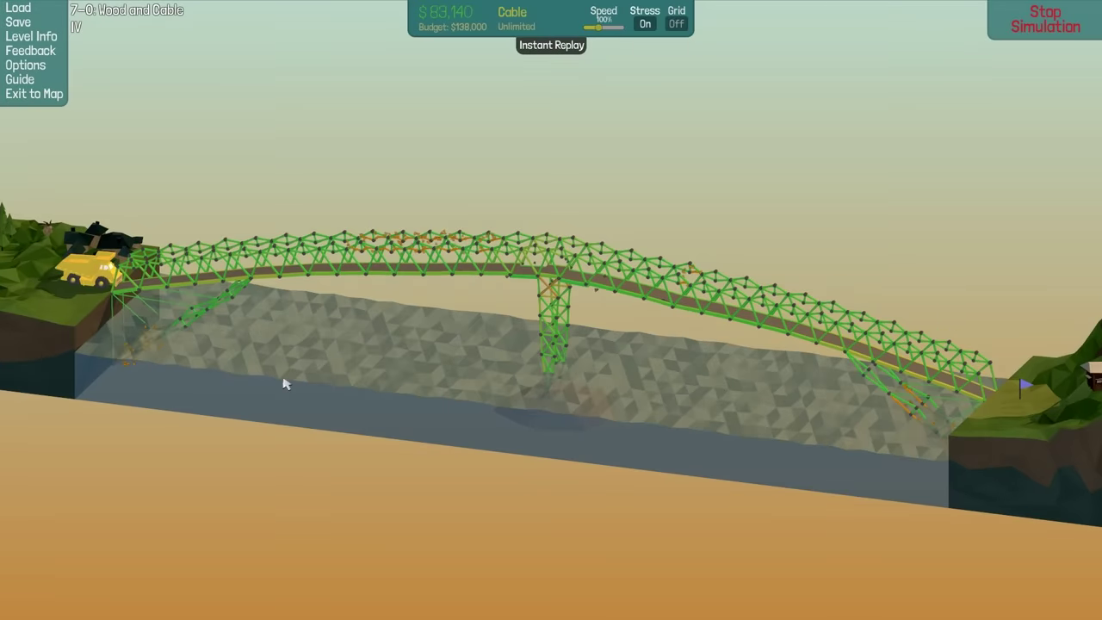
Add wood braces from the left anchor to a new joint, plus an anchor-to-base cable
left_click(1059, 26)
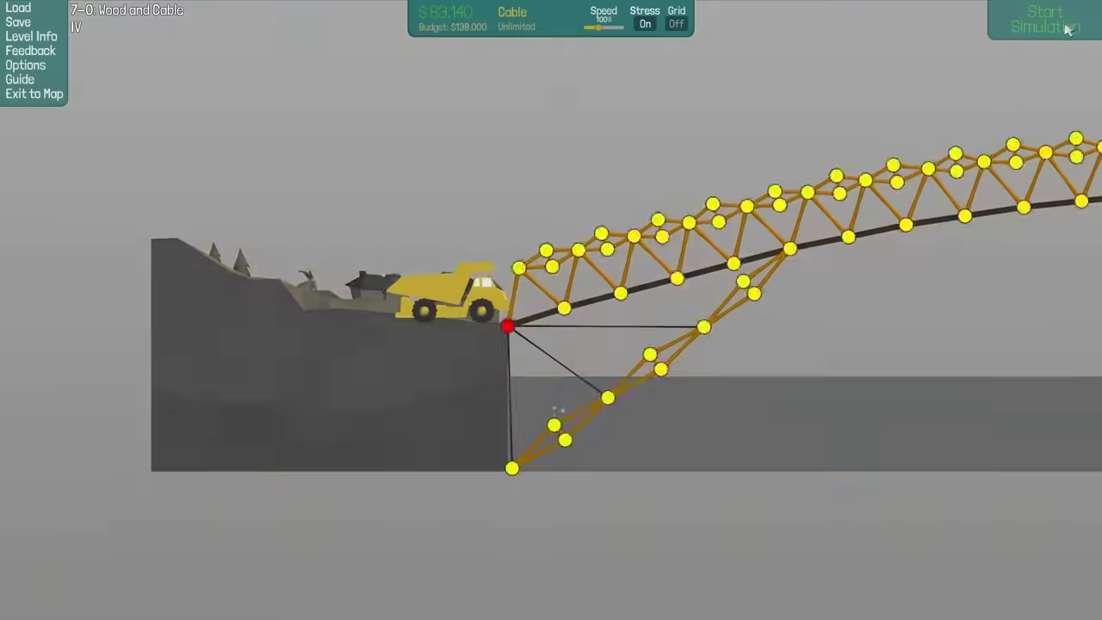
left_click(1067, 30)
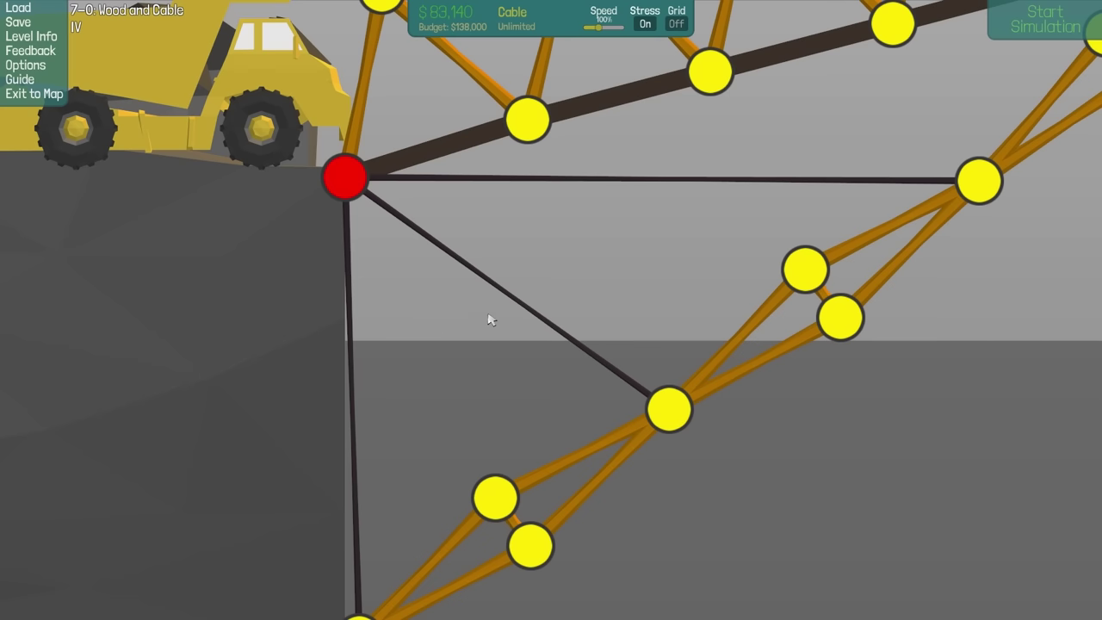
right_click(472, 274)
left_click(504, 238)
mouse_move(344, 176)
left_mouse_down()
mouse_move(358, 342)
mouse_move(330, 380)
mouse_move(667, 131)
mouse_move(710, 71)
left_mouse_up()
left_click_drag(667, 131, 625, 153)
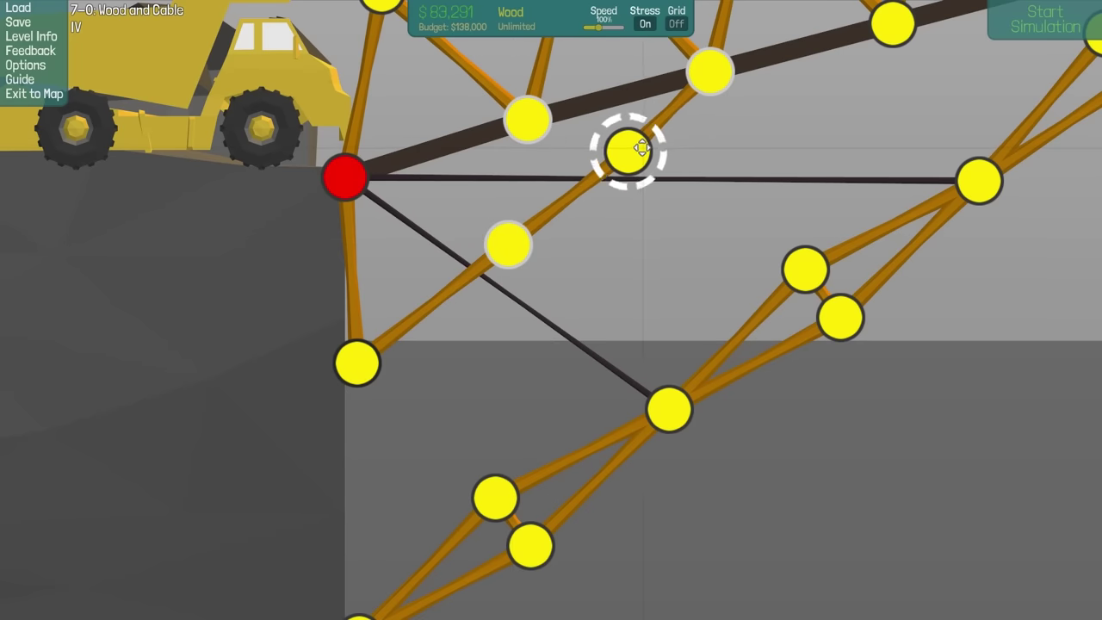
mouse_move(526, 118)
left_mouse_down()
mouse_move(519, 254)
mouse_move(344, 177)
left_mouse_up()
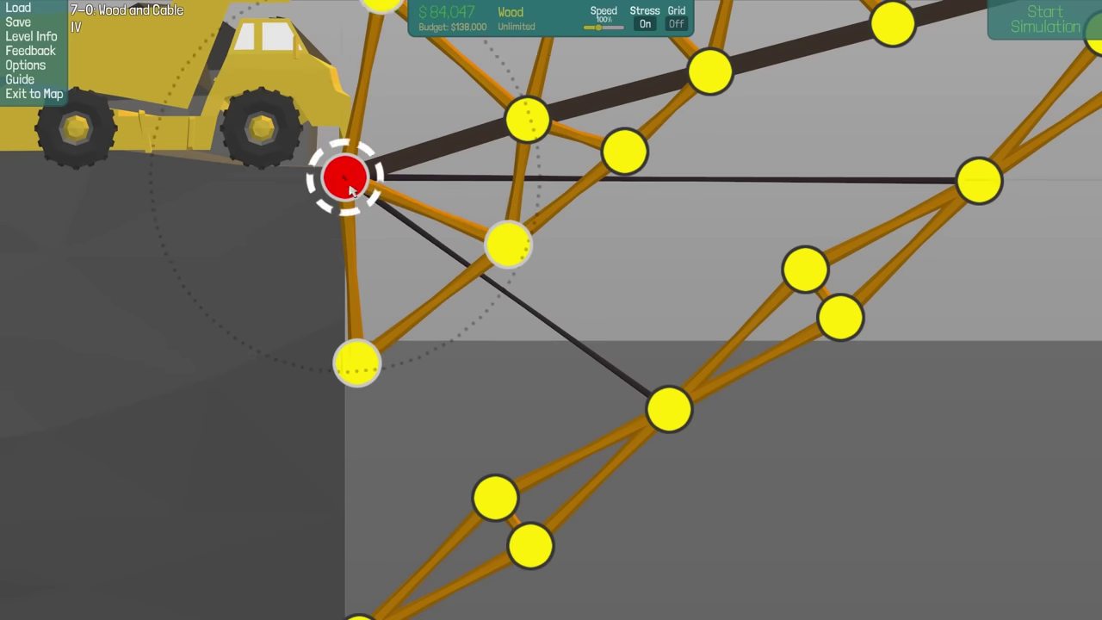
scroll(534, 301, "down", 3)
scroll(575, 267, "down", 2)
right_click(484, 287)
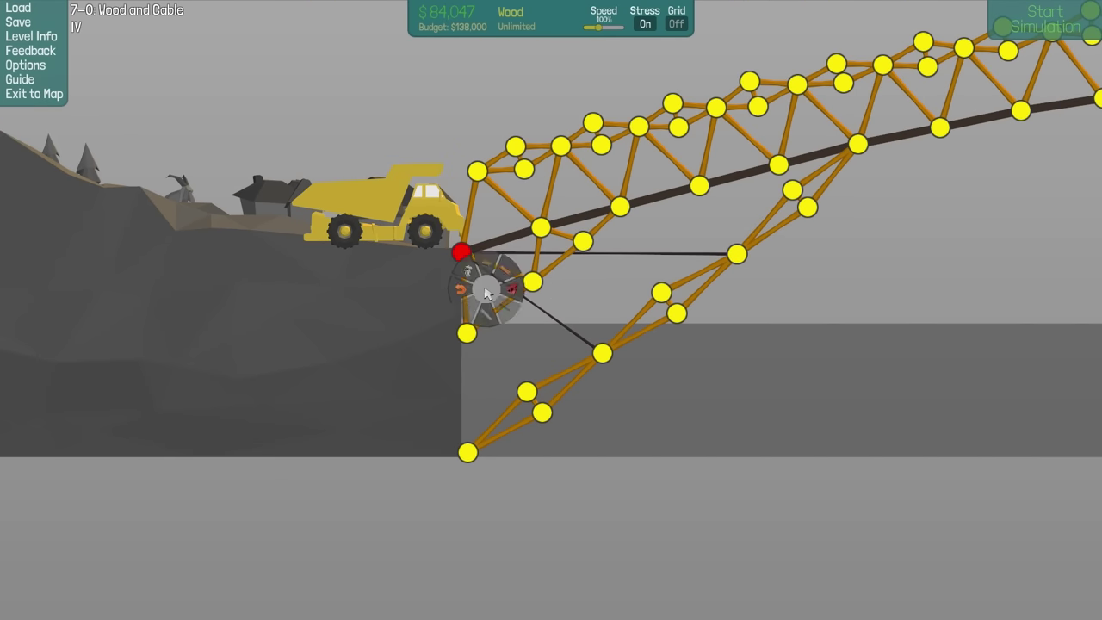
left_click_drag(463, 250, 461, 456)
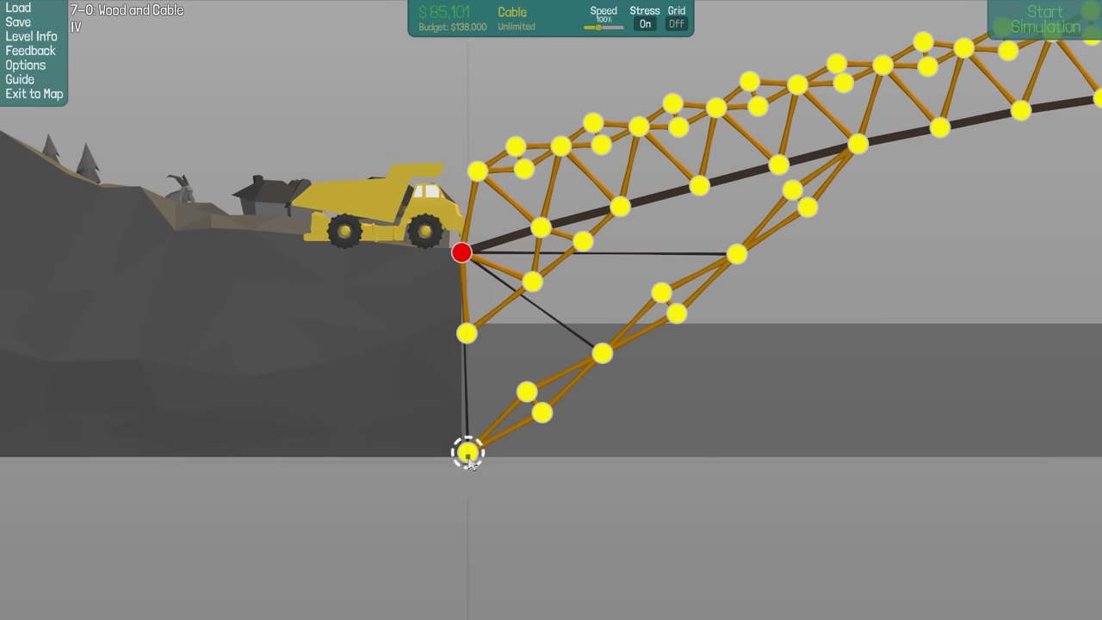
scroll(603, 430, "down", 2)
scroll(809, 369, "down", 2)
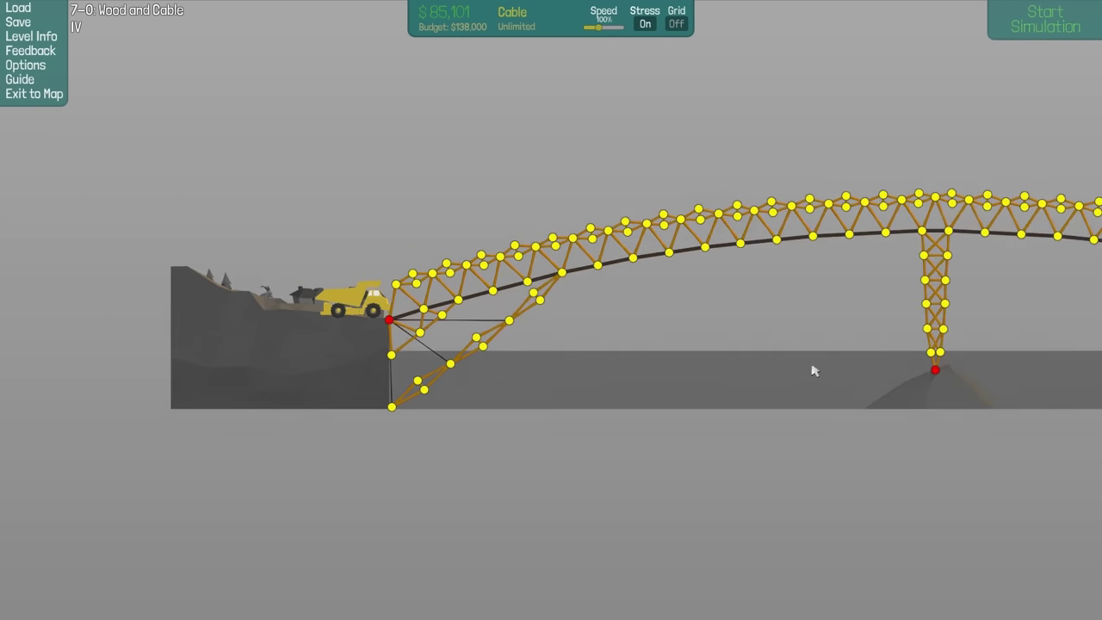
Delete the right support and paste a flipped copy of the reinforced left support there
mouse_move(908, 388)
left_mouse_down()
mouse_move(760, 566)
mouse_move(680, 572)
left_mouse_up()
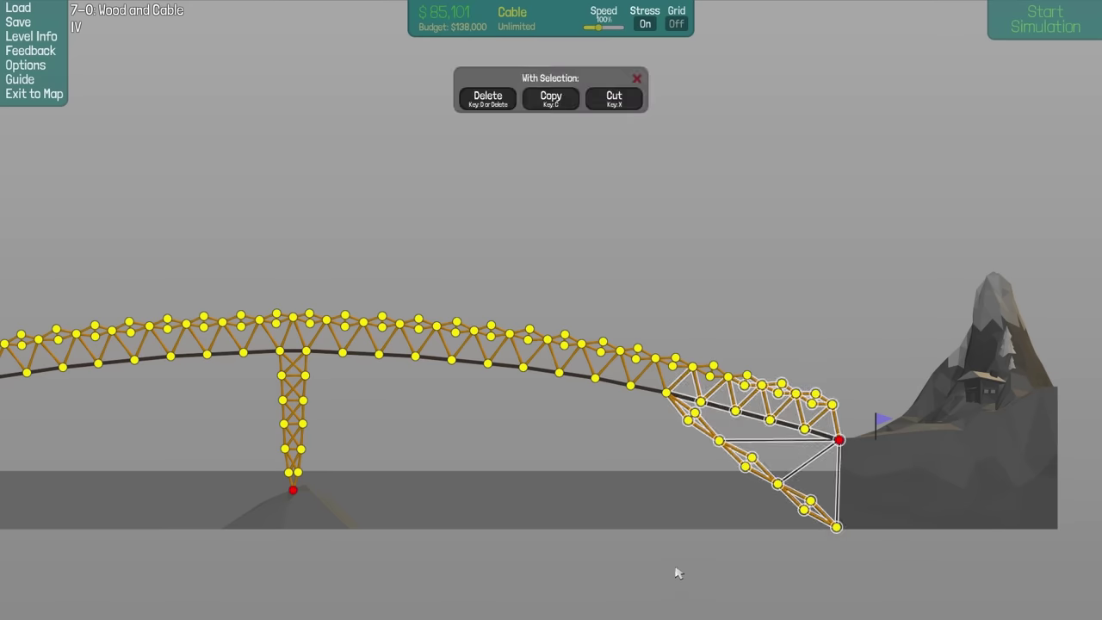
key("Delete")
key("a")
left_click_drag(557, 315, 356, 512)
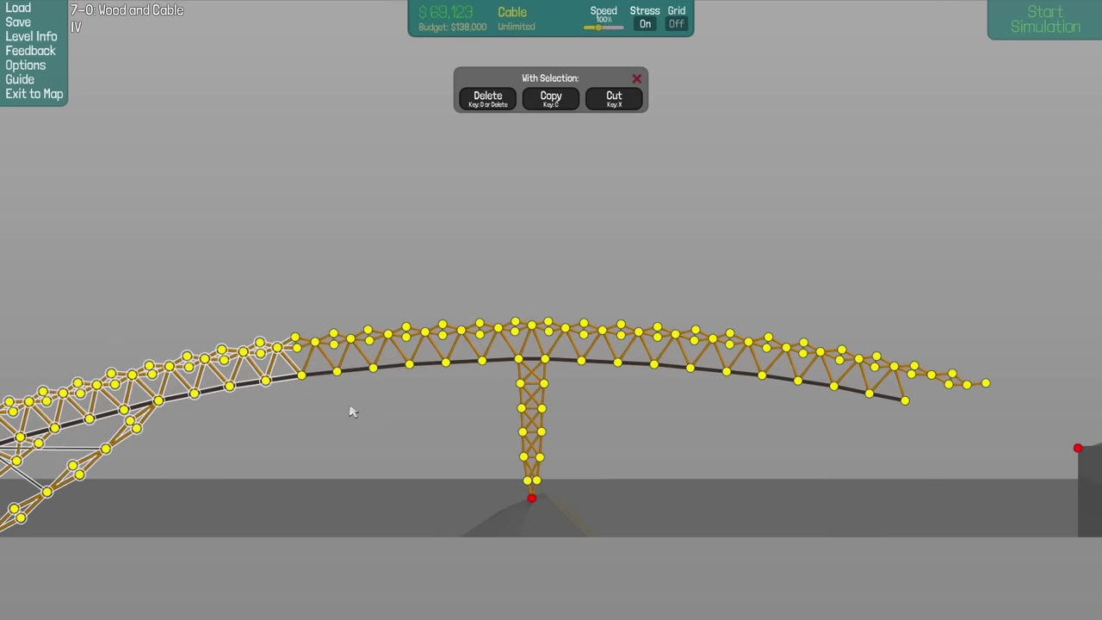
key("ctrl+c")
key("ctrl+v")
key("f")
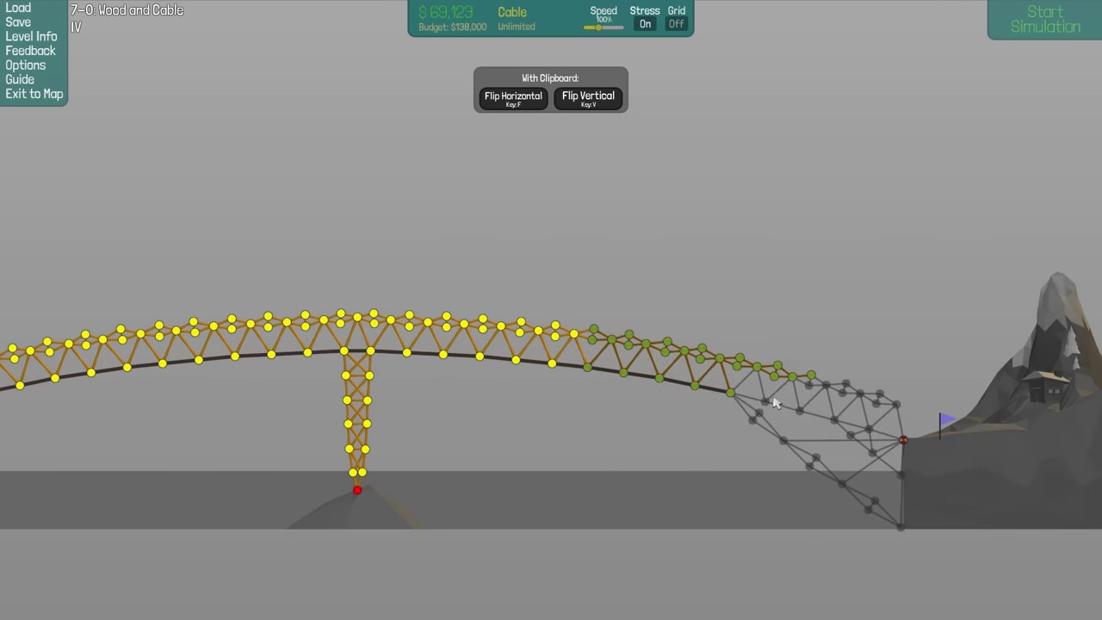
left_click(774, 403)
Run the truck test, restarting it after the failed attempt
key("space")
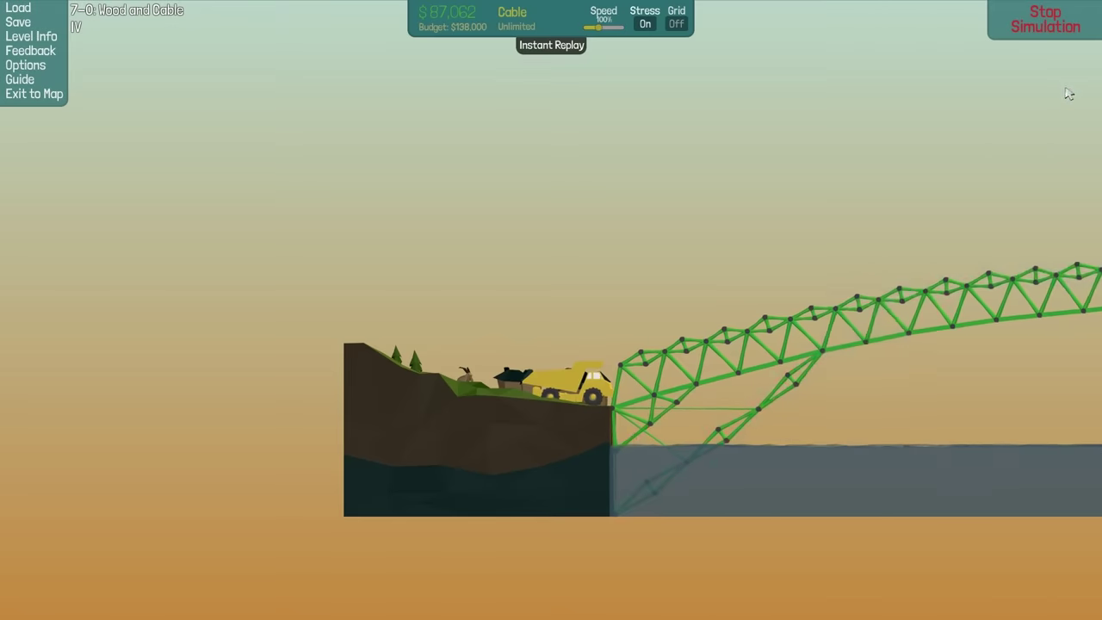
left_click(1081, 26)
left_click(1083, 26)
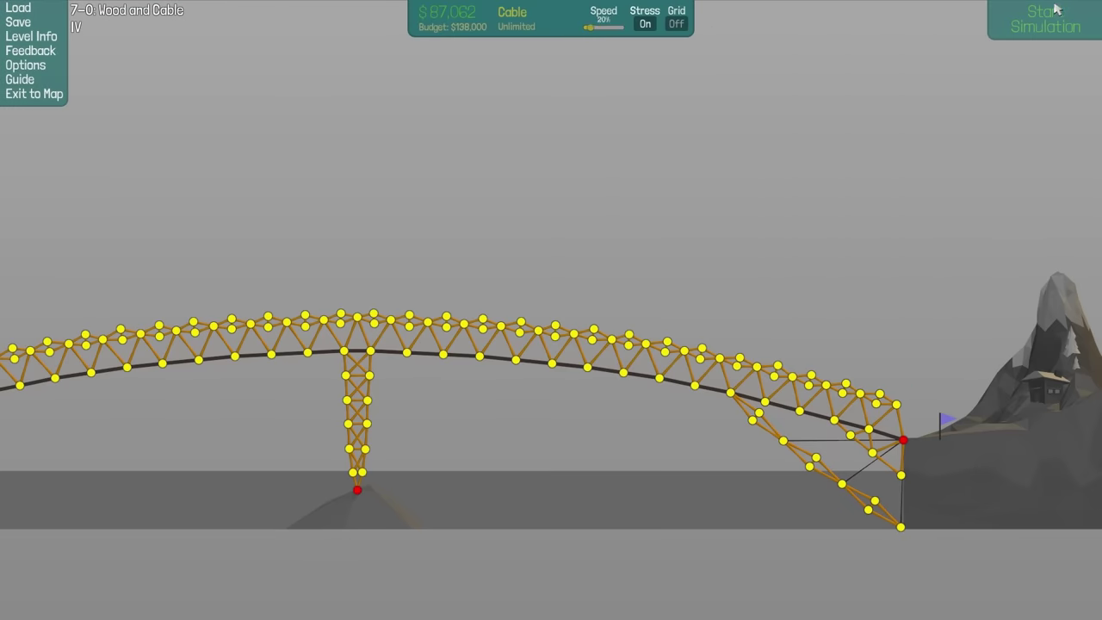
left_click(1056, 11)
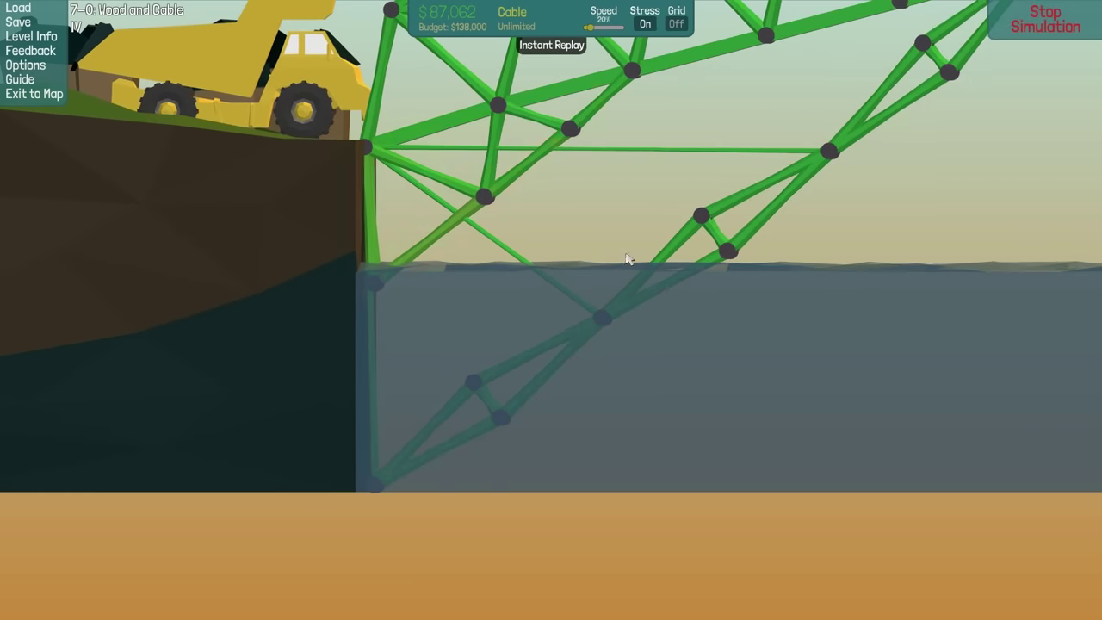
Draw a wooden beam diamond beside the left anchor joint and nudge its two joints into place
key("space")
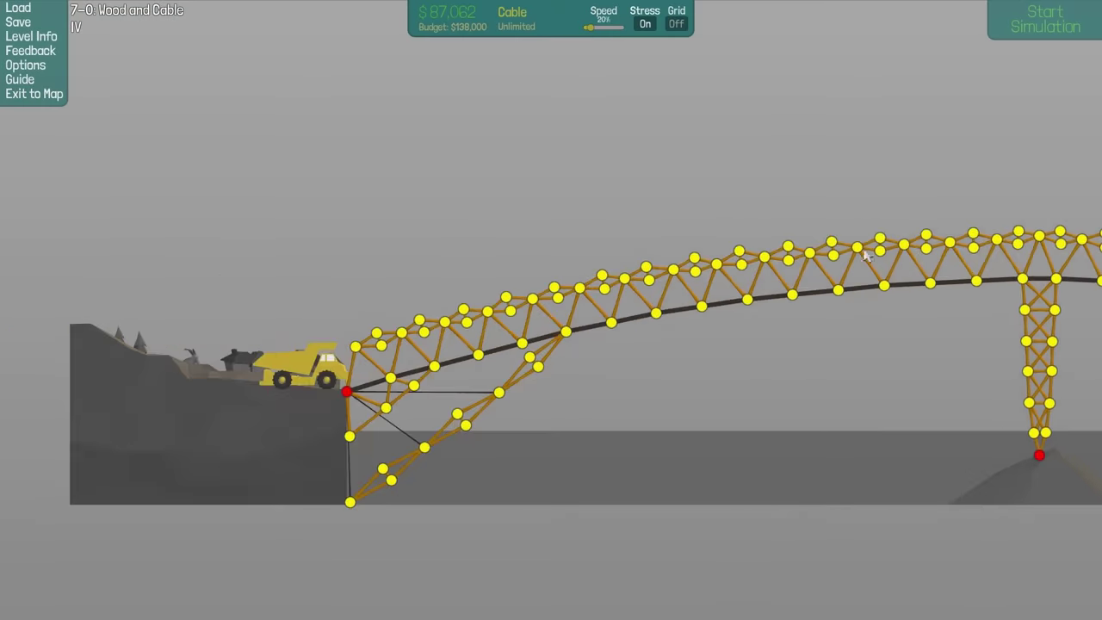
scroll(554, 460, "up", 3)
scroll(1004, 111, "up", 3)
scroll(475, 321, "up", 3)
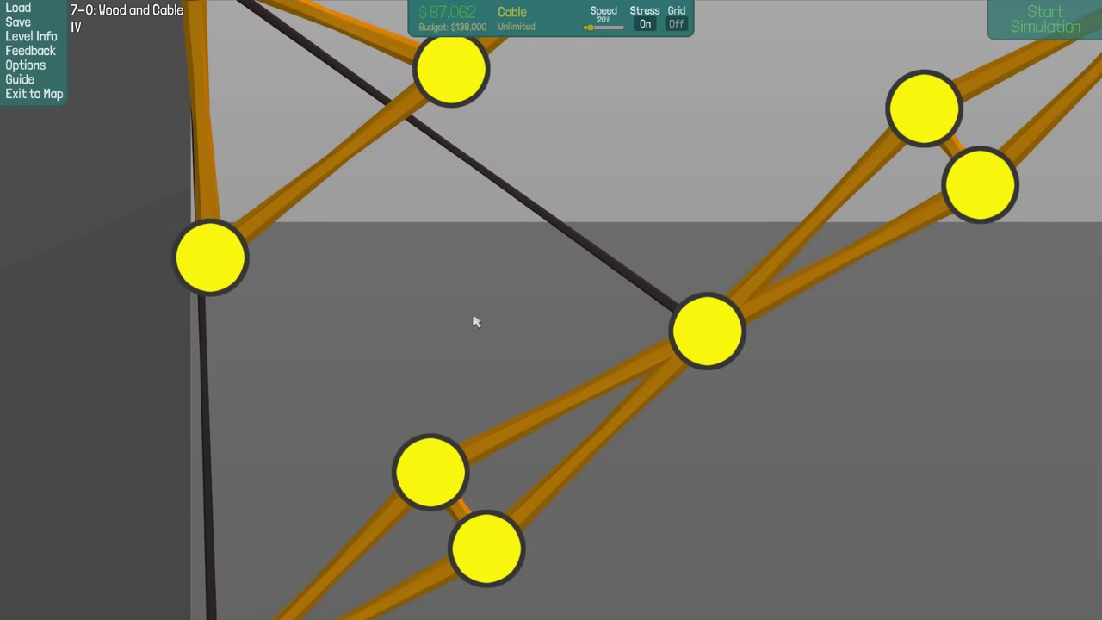
right_click(475, 321)
key("w")
key("a")
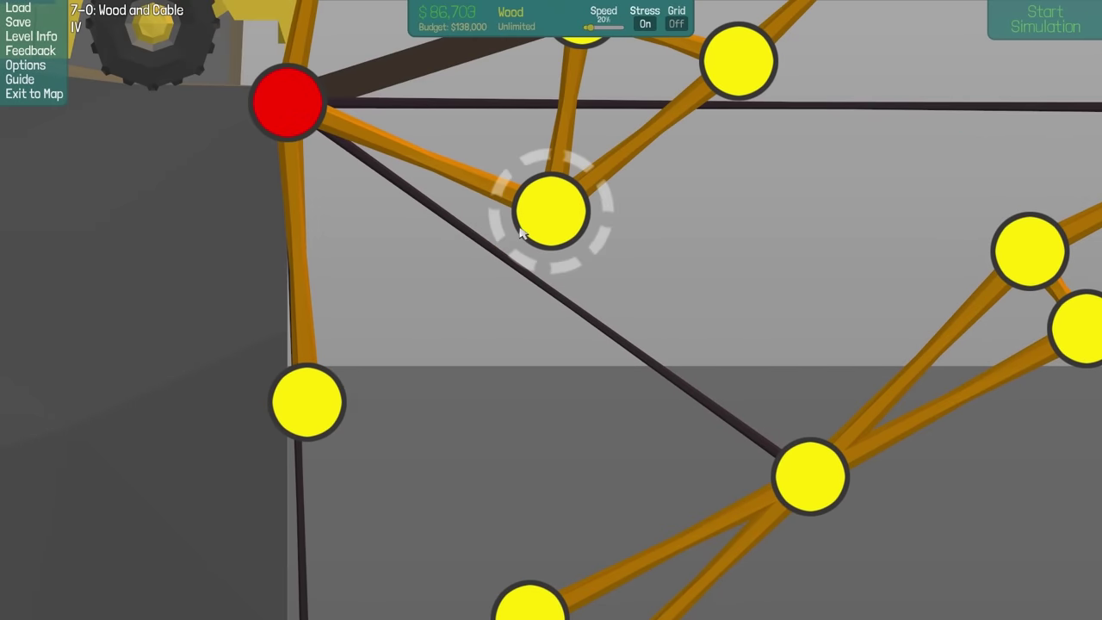
left_click(521, 233)
left_click(443, 270)
left_click(305, 399)
left_click(489, 319)
left_click(529, 232)
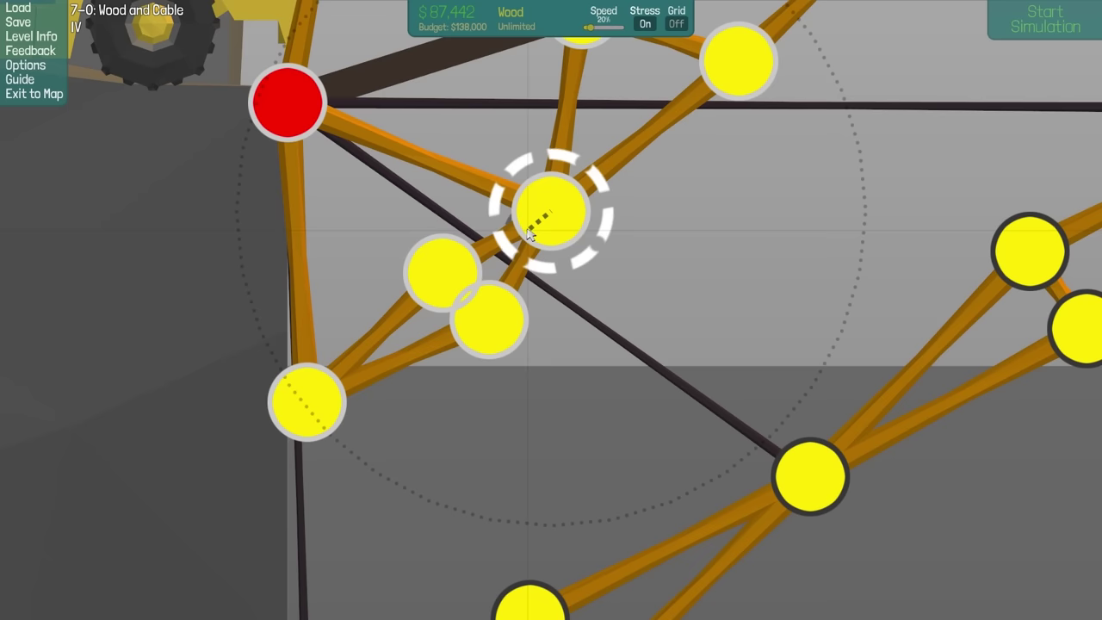
right_click(530, 232)
left_click_drag(441, 274, 418, 256)
left_click_drag(490, 312, 471, 317)
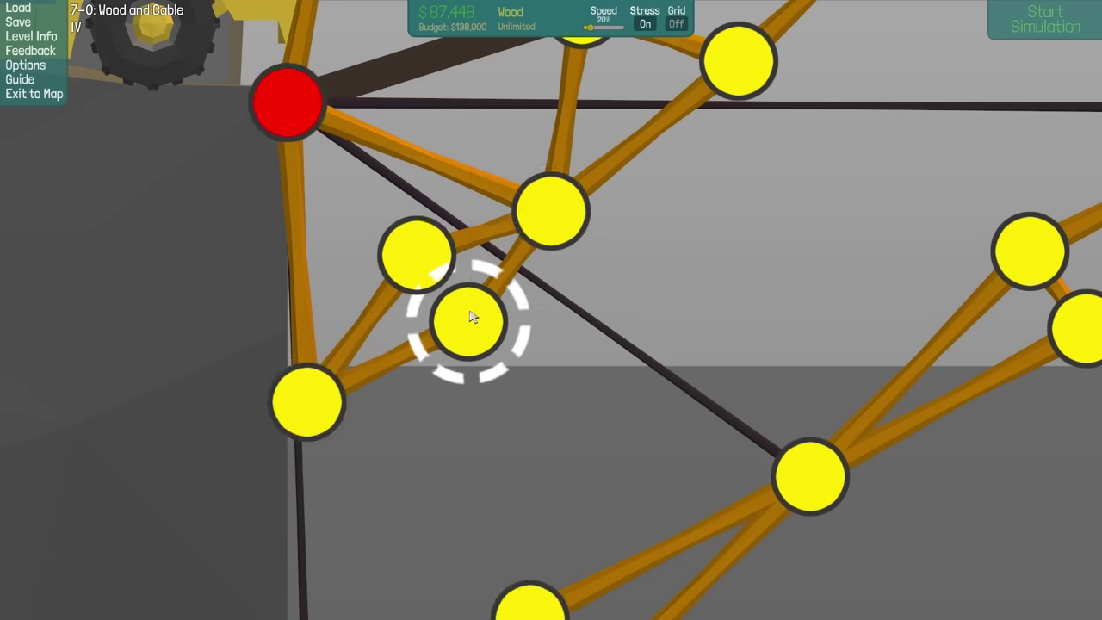
scroll(482, 332, "down", 3)
scroll(646, 362, "down", 2)
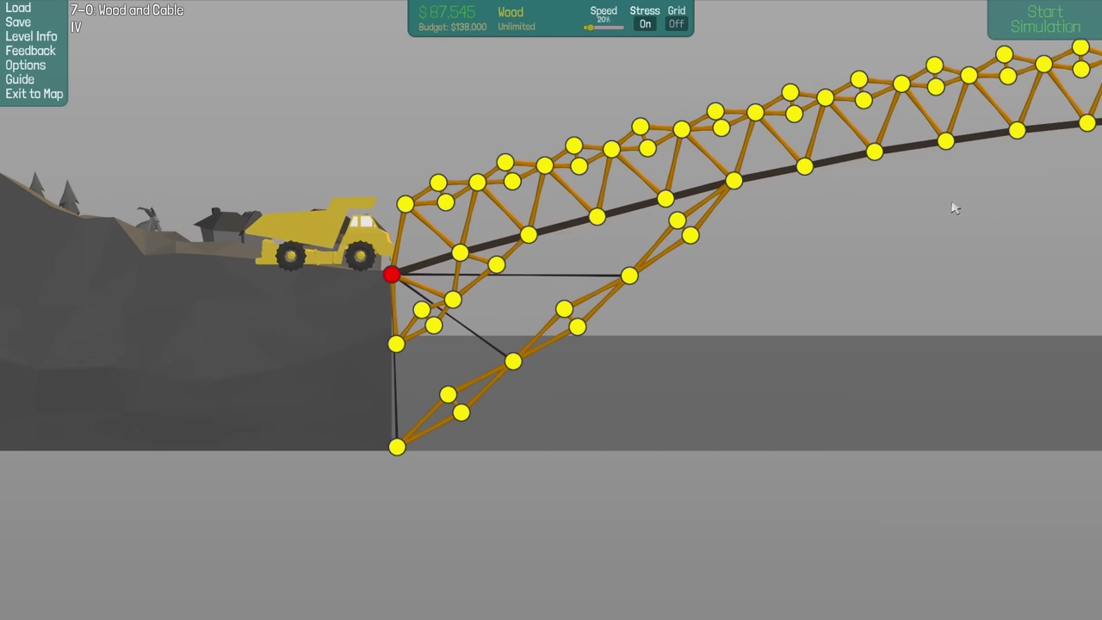
Retest the bridge with the truck twice
key("space")
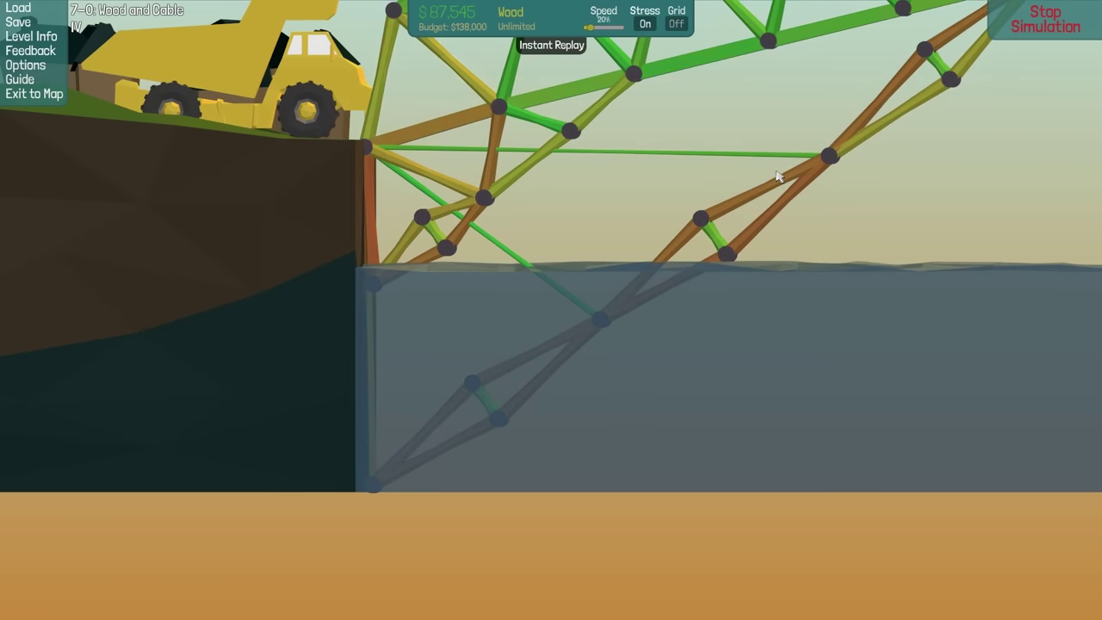
key("space")
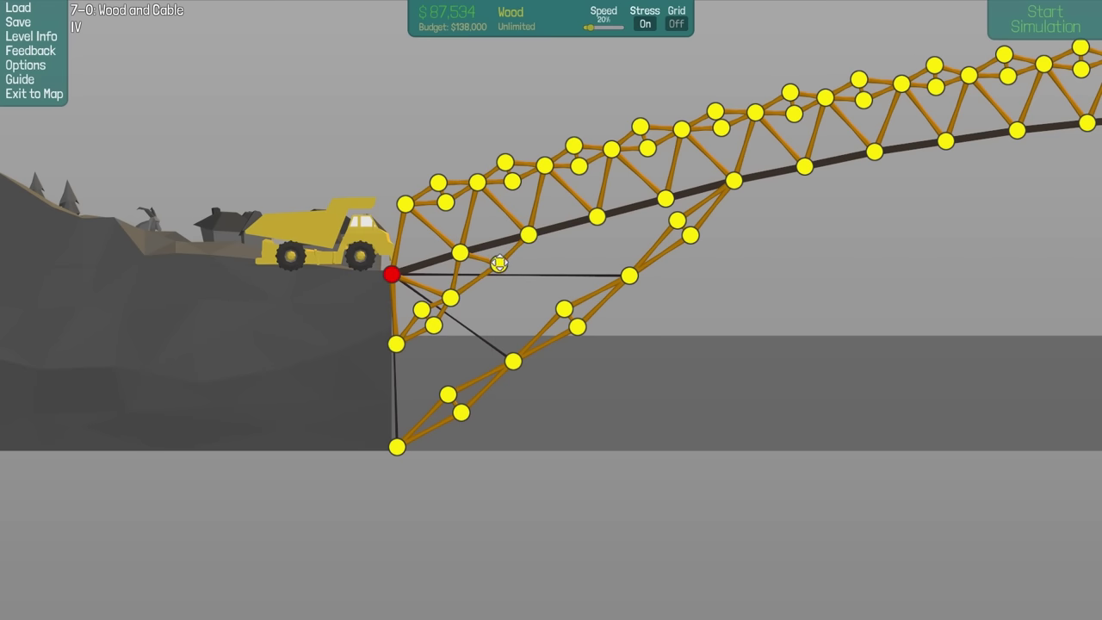
left_click(1072, 6)
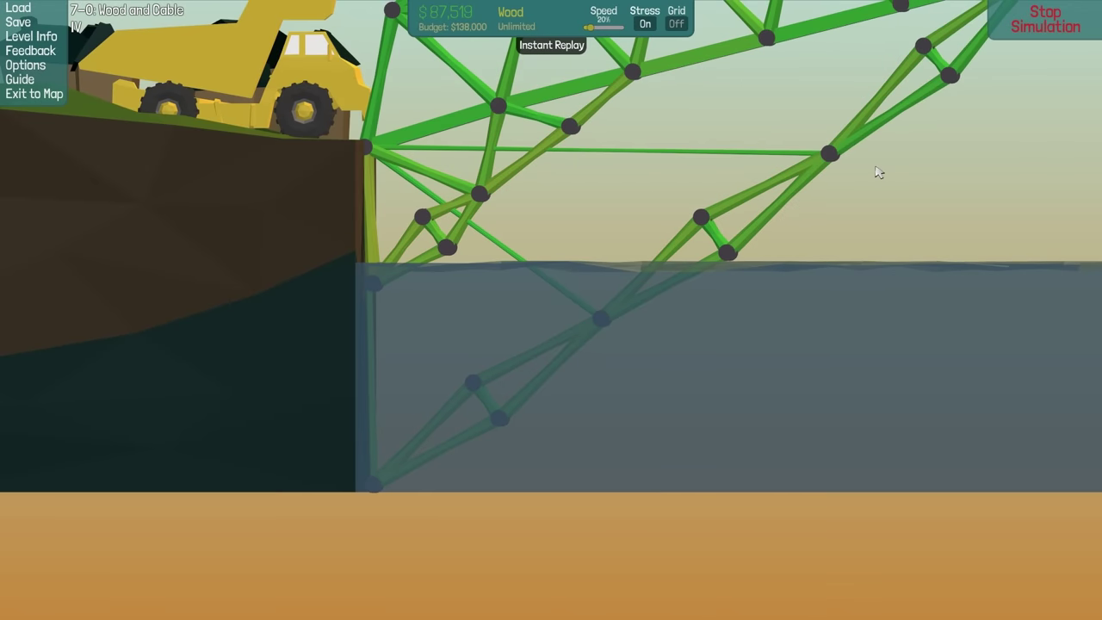
key("space")
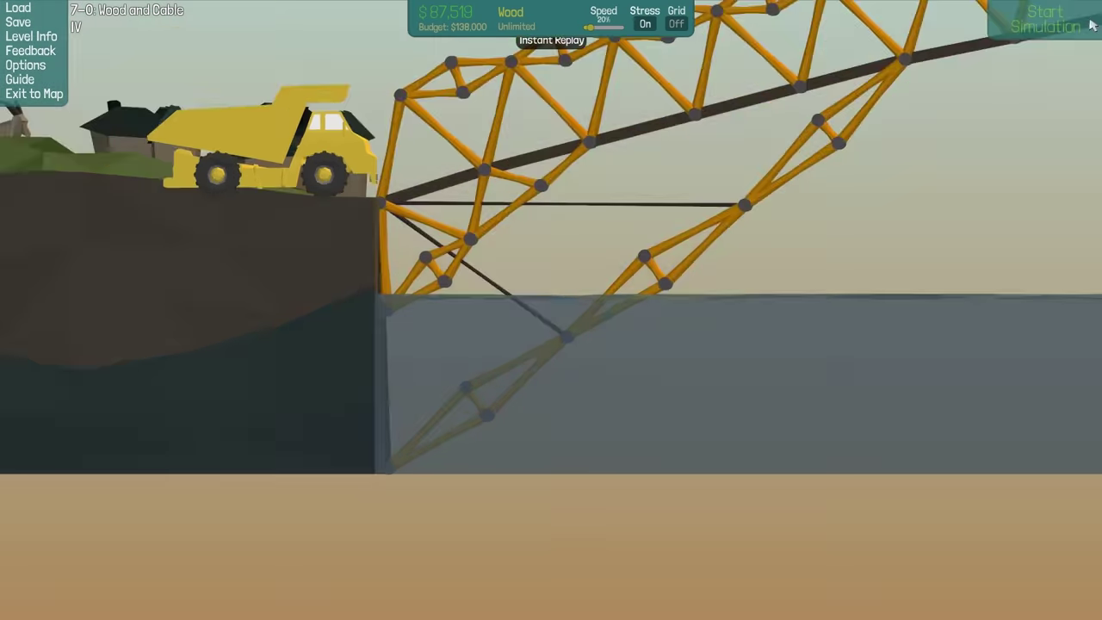
scroll(555, 293, "down", 3)
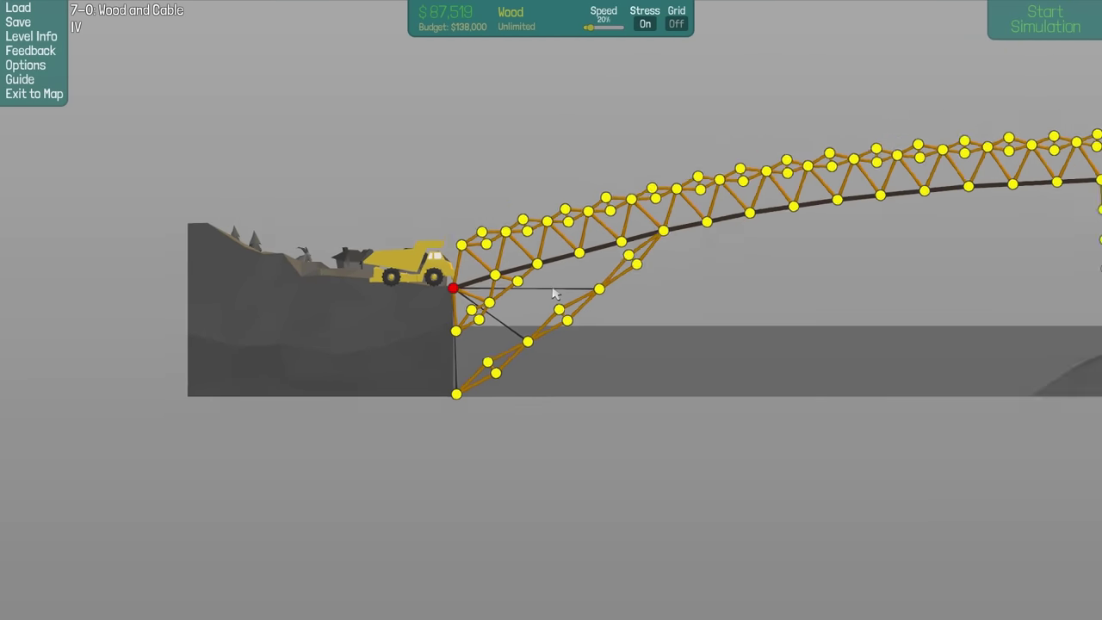
left_click_drag(796, 318, 560, 602)
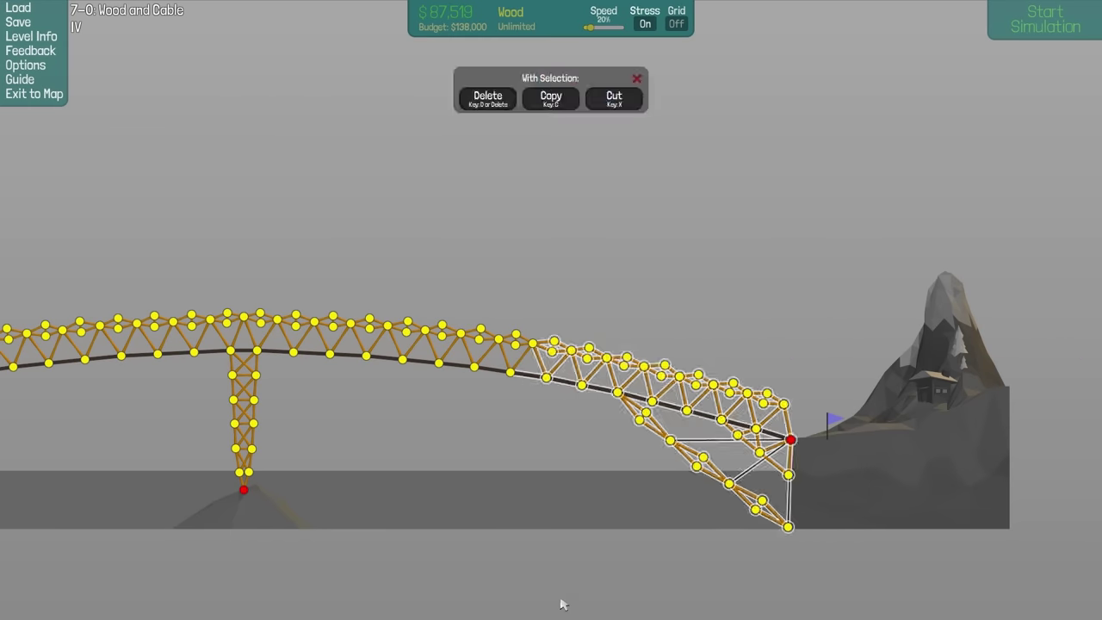
key("Delete")
key("a")
left_click_drag(613, 246, 74, 606)
key("d")
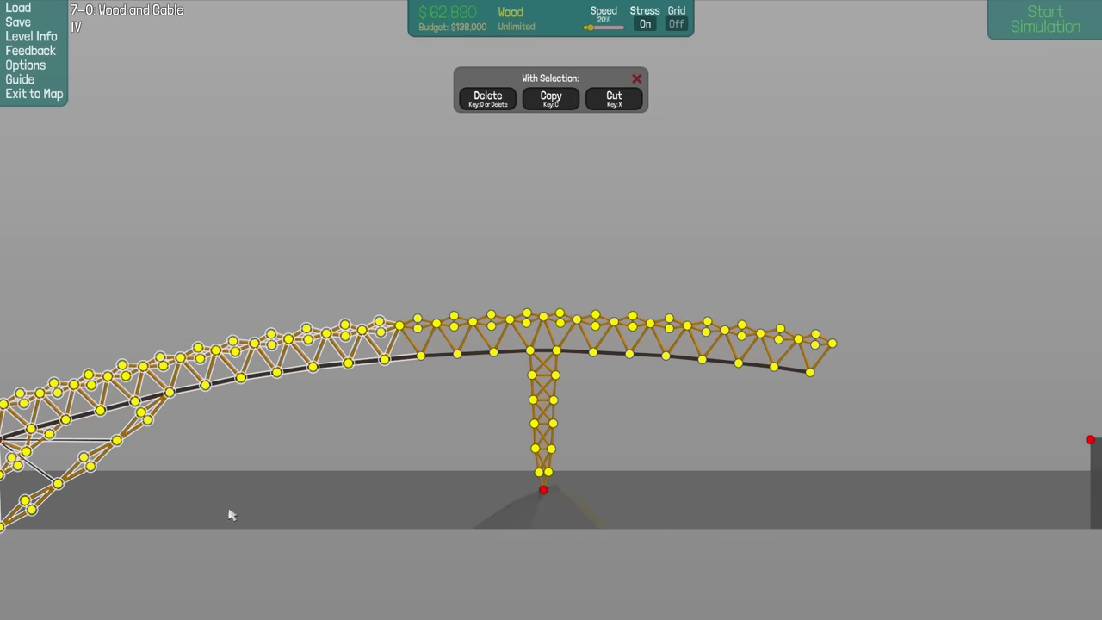
key("ctrl+c")
key("ctrl+v")
key("f")
key("d")
left_click(733, 398)
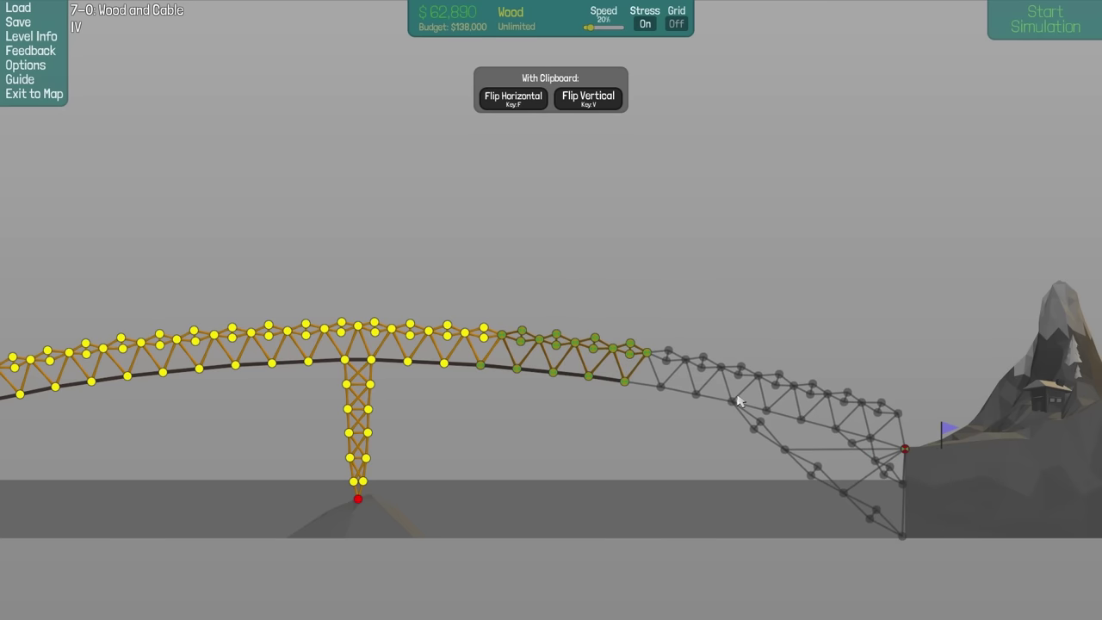
key("a")
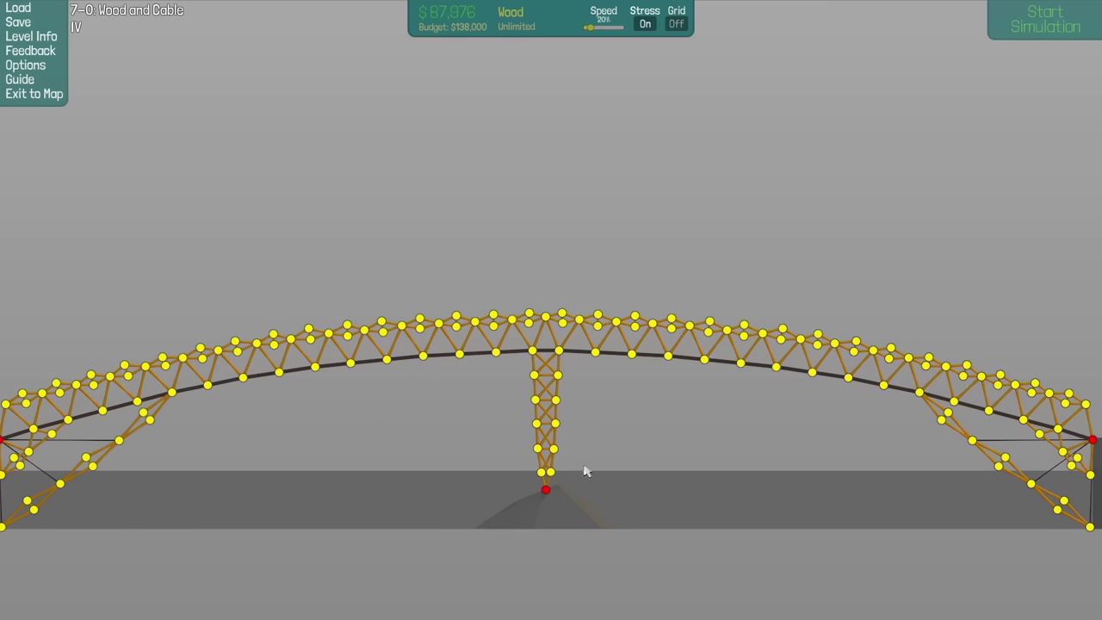
left_click(1025, 9)
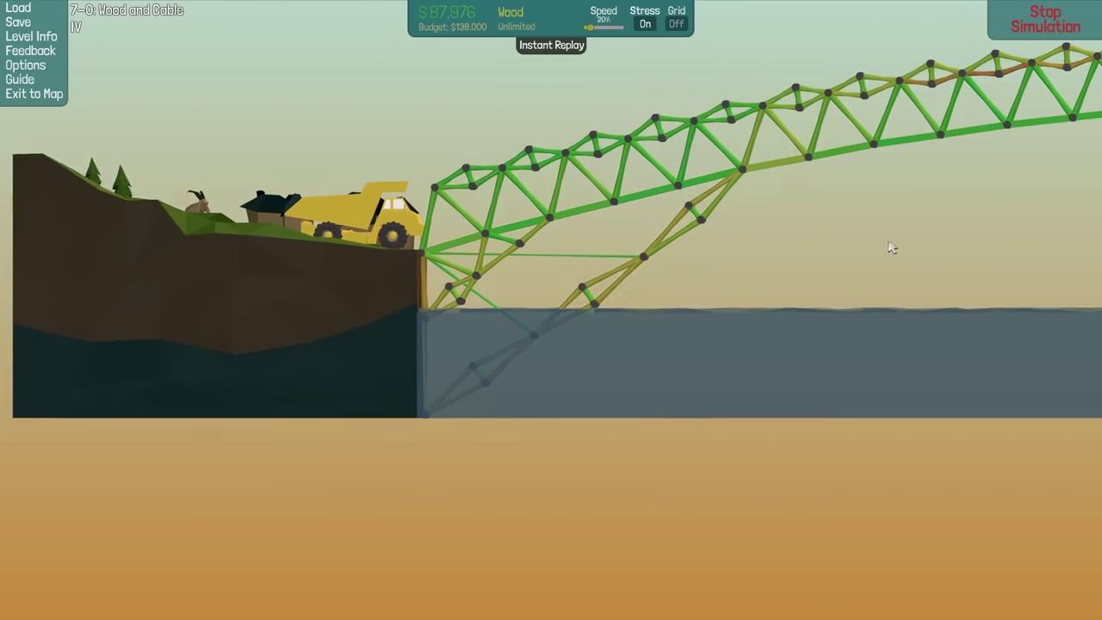
Stop the test and chain a wood strut from the pier anchor up-left to the arch
key("space")
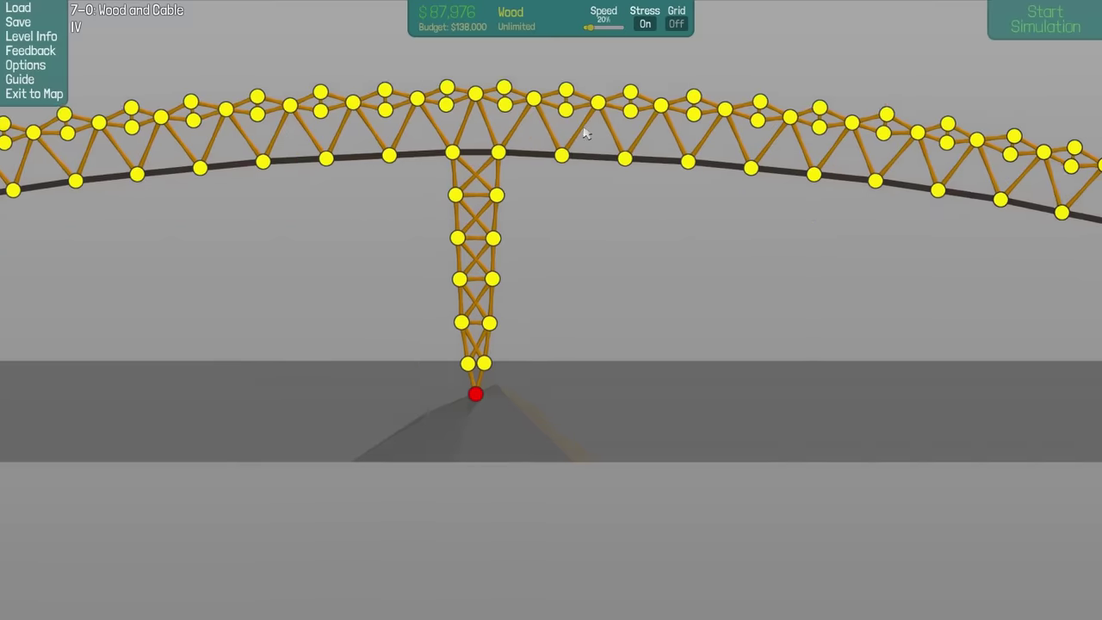
scroll(507, 389, "up", 3)
scroll(482, 413, "up", 3)
right_click(467, 430)
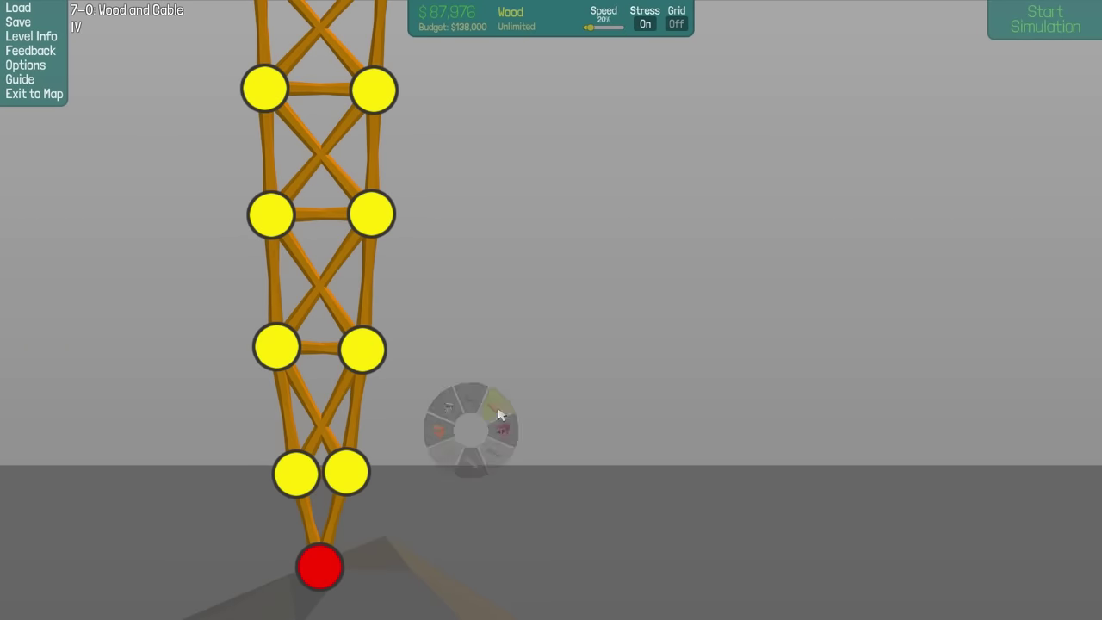
scroll(405, 395, "down", 3)
key("w")
key("a")
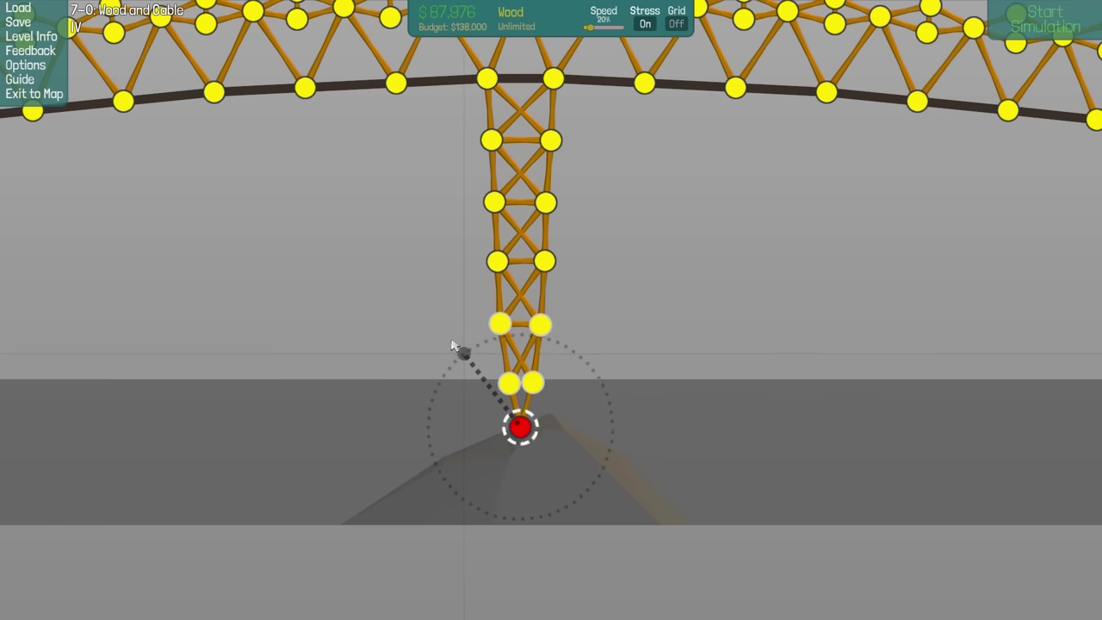
left_click(441, 334)
left_click(378, 258)
left_click(301, 211)
left_click(224, 164)
left_click(129, 129)
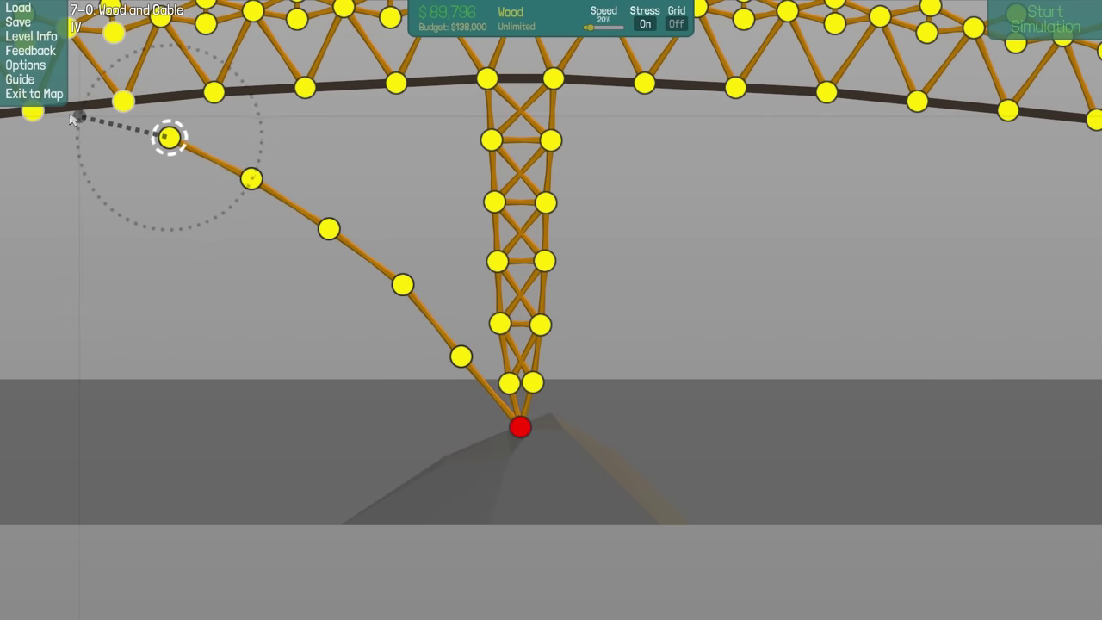
Nudge the strut's upper joint right and connect its top to the arch joints
key("w")
key("a")
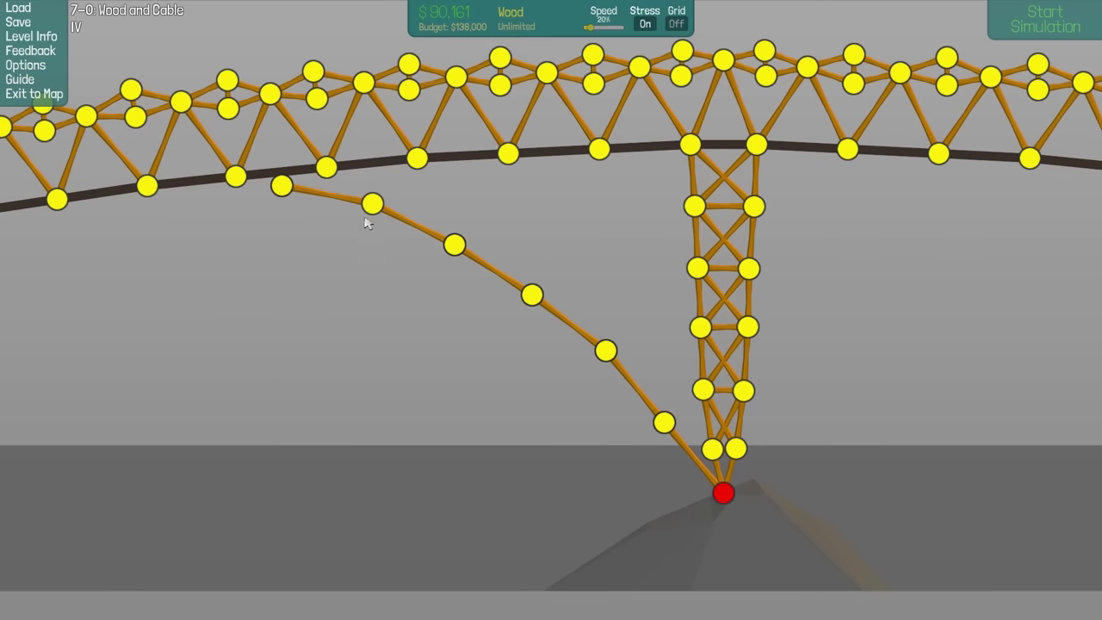
left_click_drag(281, 185, 294, 196)
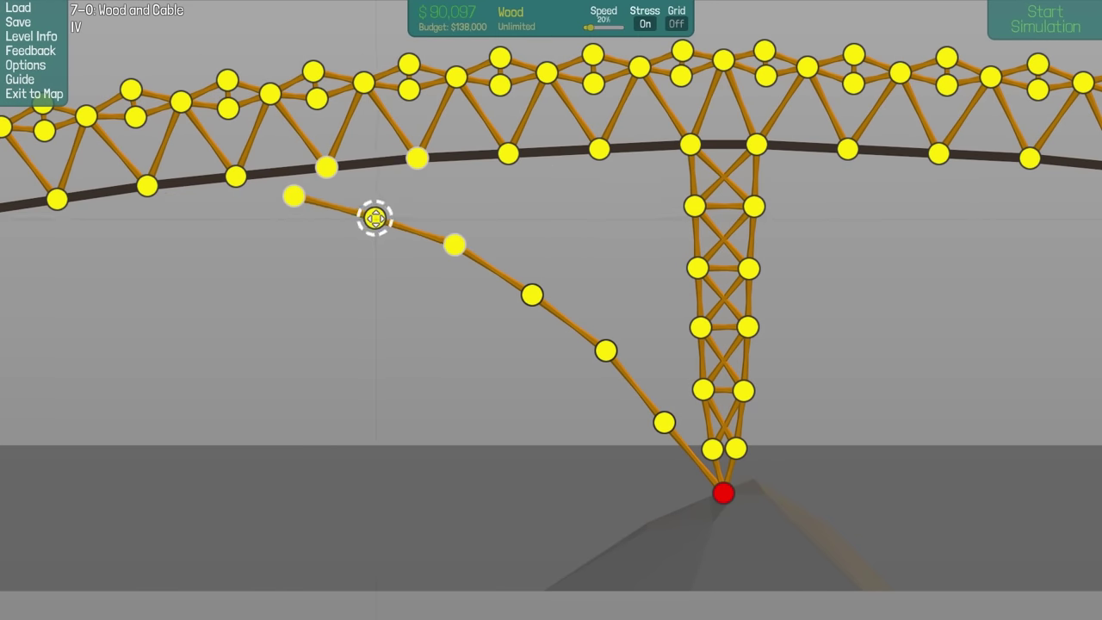
mouse_move(326, 168)
left_mouse_down()
mouse_move(373, 216)
mouse_move(418, 157)
mouse_move(454, 246)
mouse_move(417, 158)
left_mouse_up()
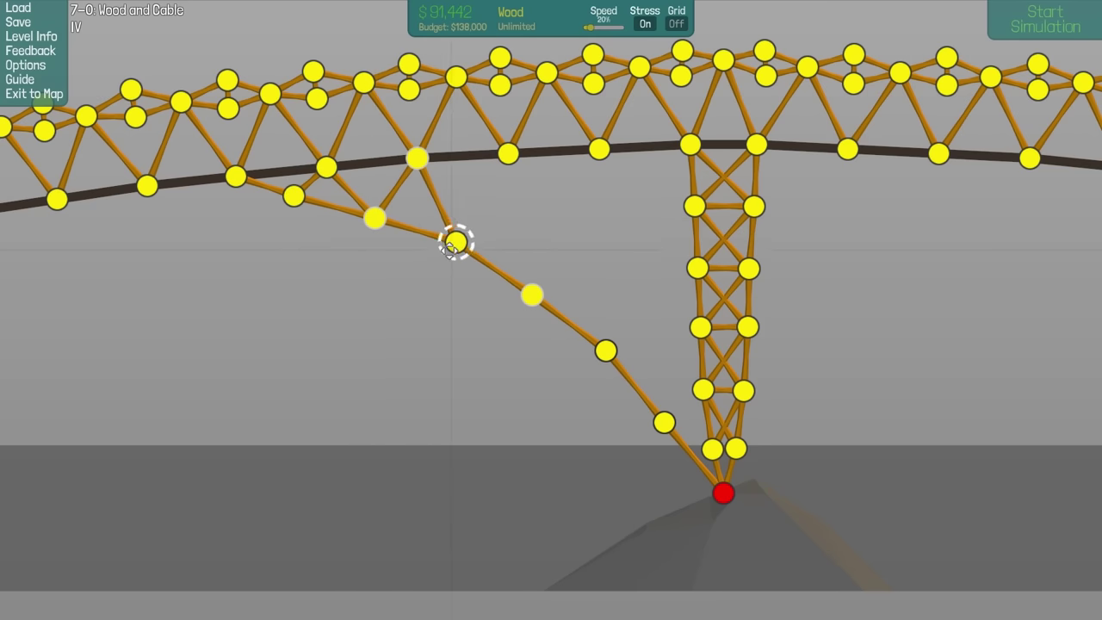
Delete the strut's lower part and redraw its beams down toward the pier anchor
key("d")
key("w")
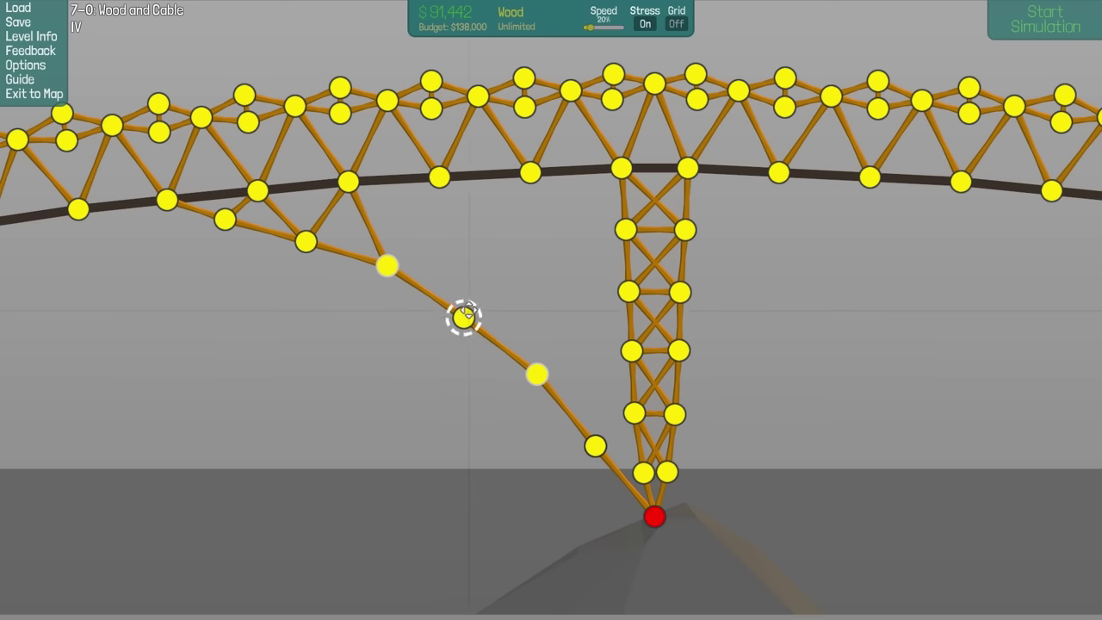
right_click(463, 317)
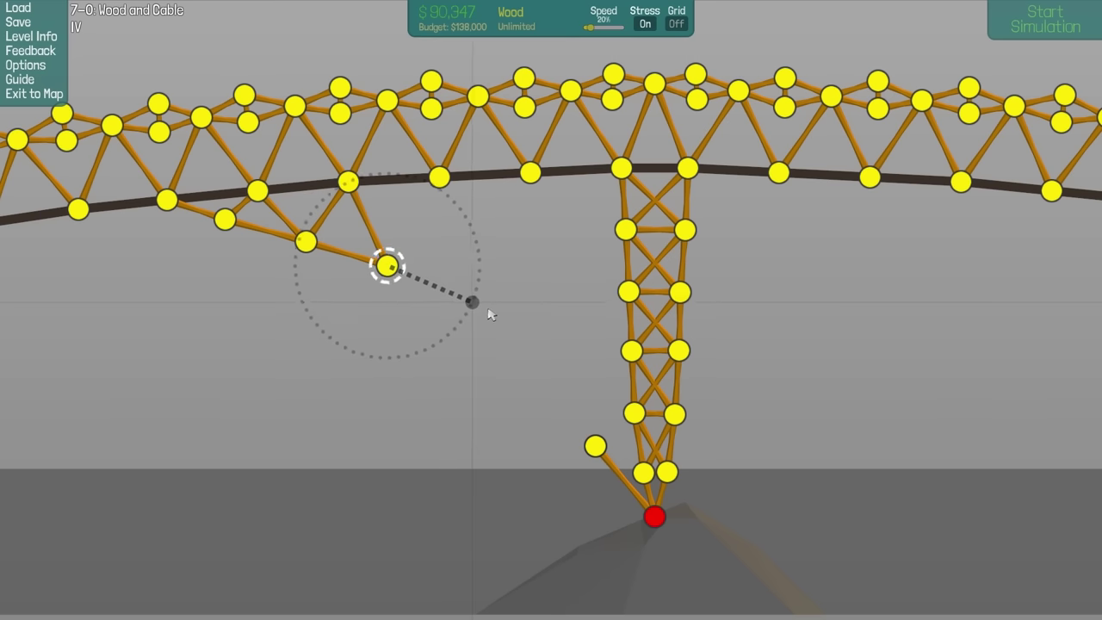
left_click(480, 308)
left_click(537, 375)
left_click(537, 375)
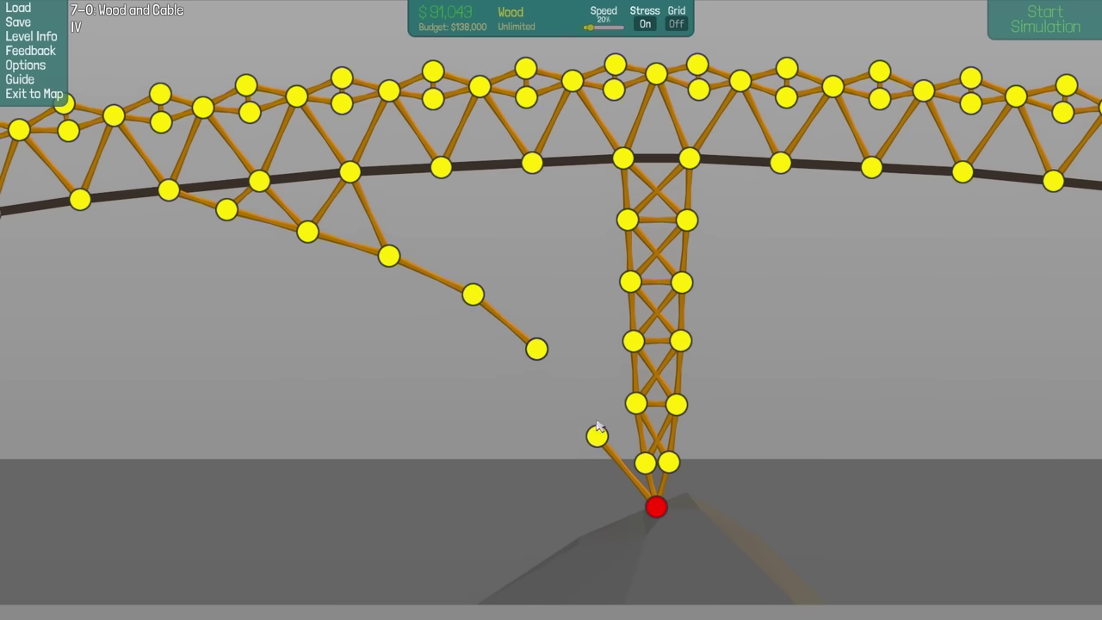
right_click(596, 437)
left_click(476, 297)
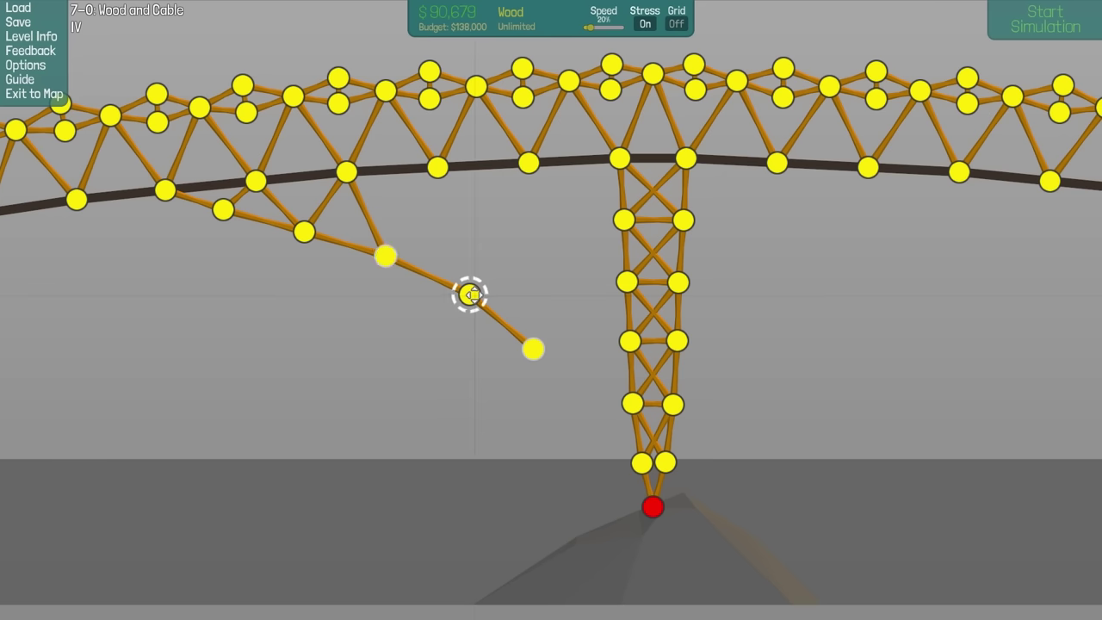
left_click(588, 423)
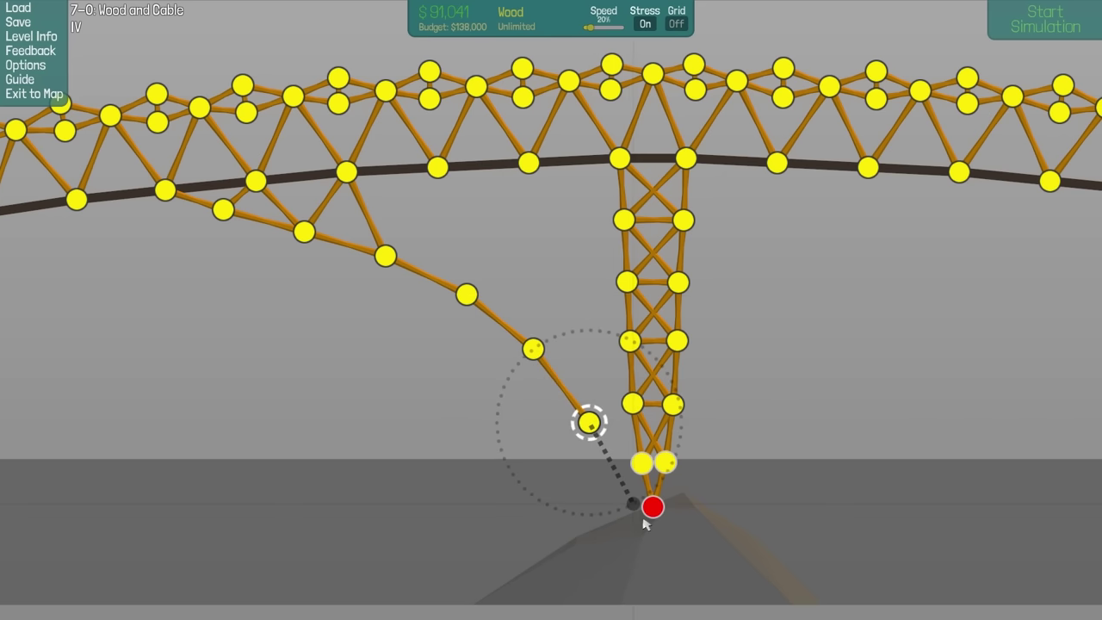
left_click(590, 422)
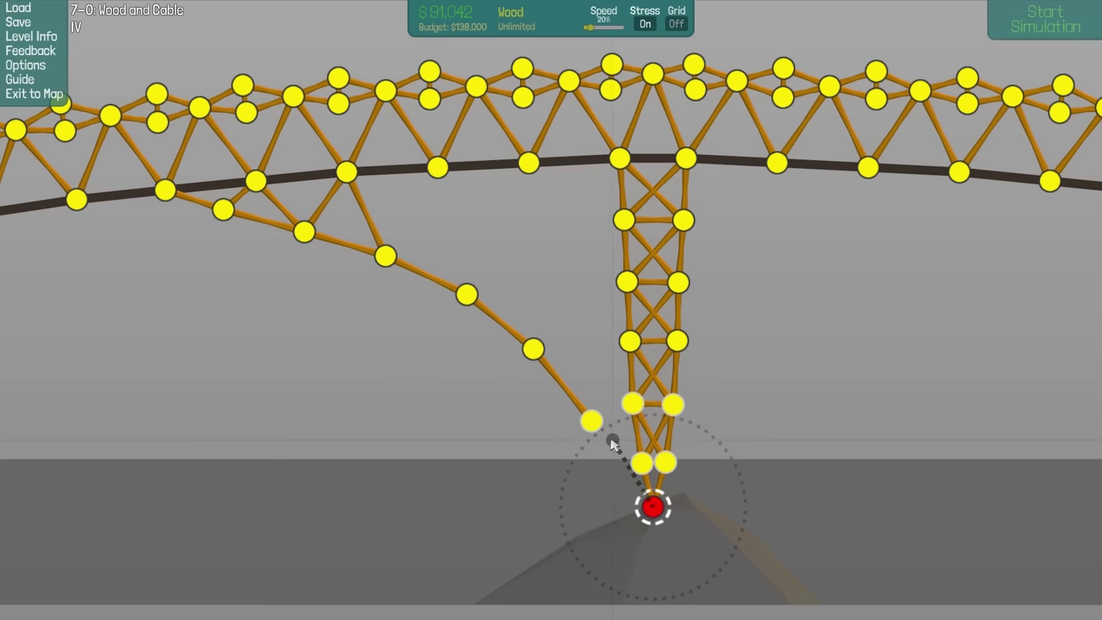
Rebuild the strut's lower beam chain from the anchor and smooth its curve
key("ctrl+z")
key("ctrl+z")
key("ctrl+z")
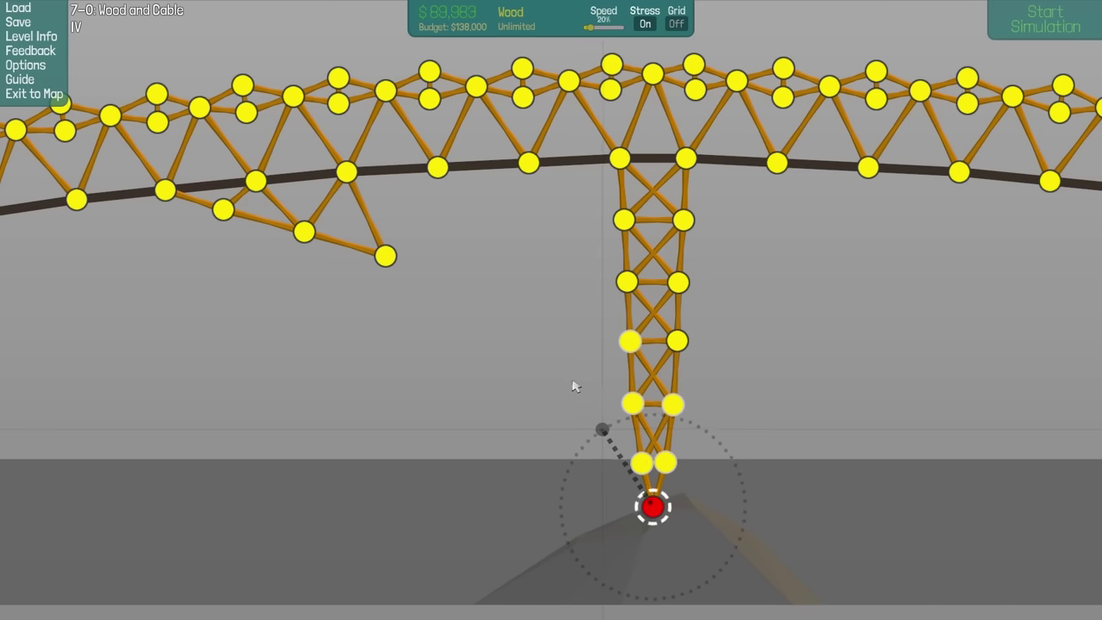
left_click(605, 425)
left_click(552, 353)
left_click(484, 290)
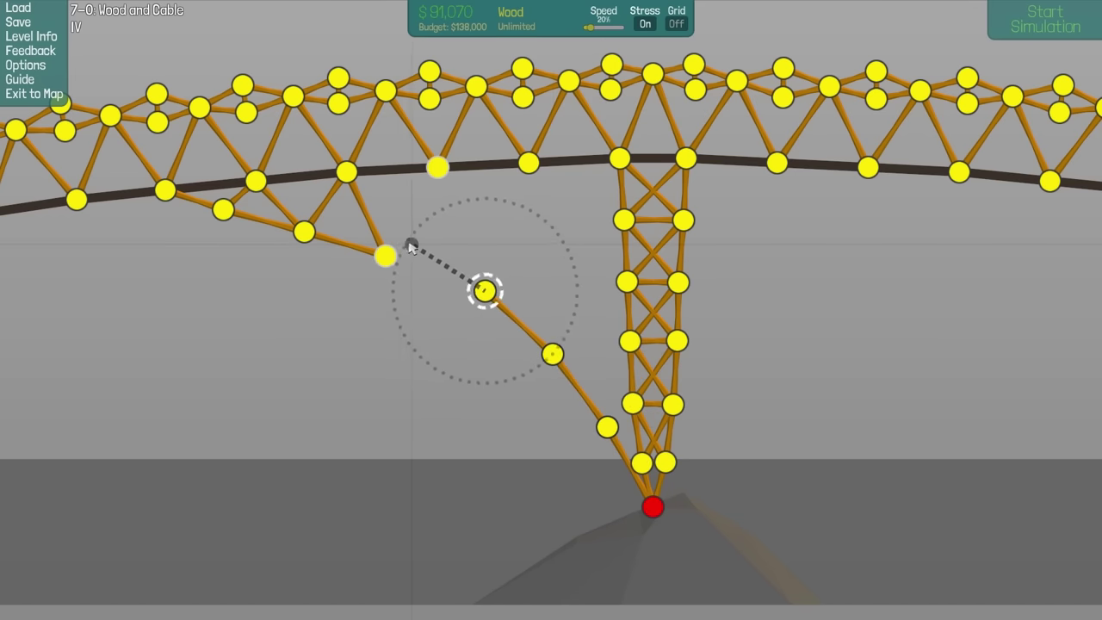
left_click(434, 262)
left_click_drag(485, 290, 485, 300)
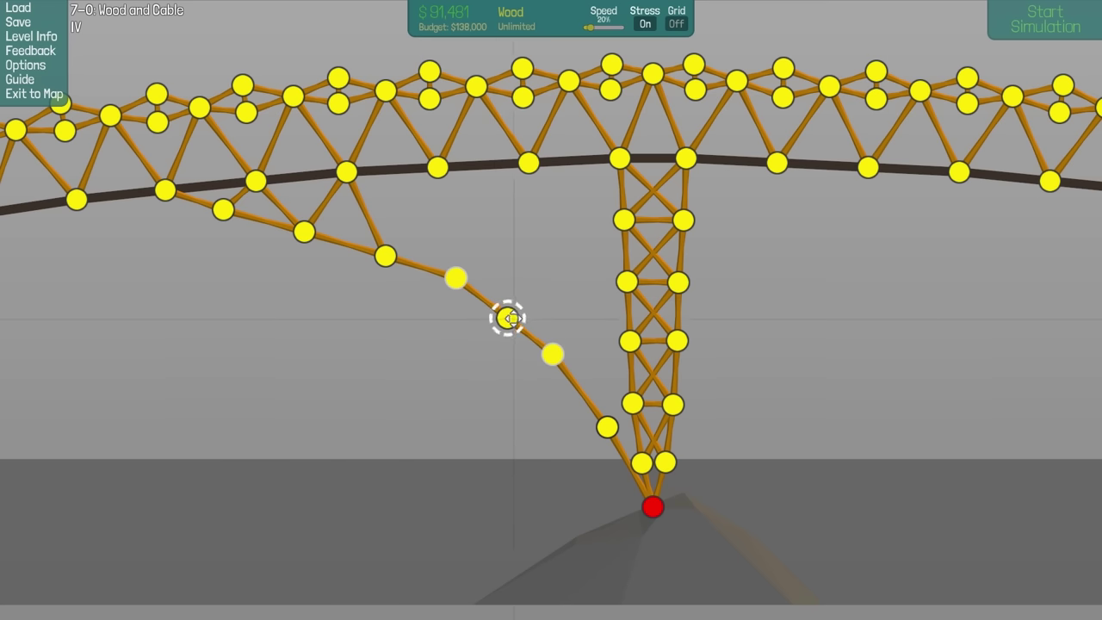
left_click_drag(552, 354, 565, 370)
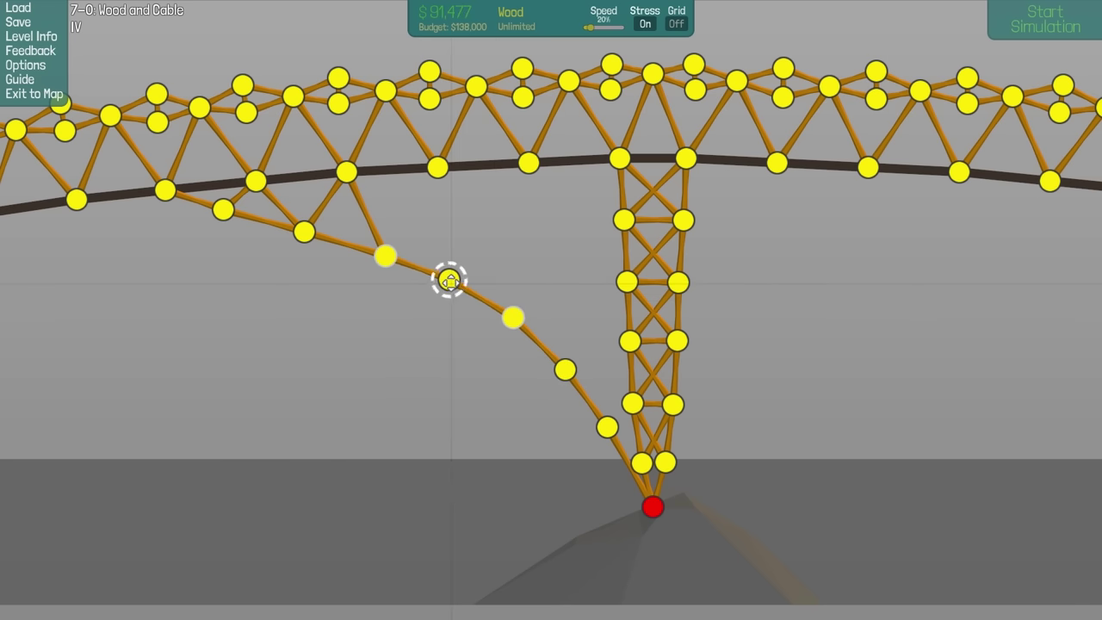
left_click_drag(450, 280, 450, 279)
Brace the strut to the pier and chain diagonal beams from the pier up to the arch
left_click(641, 462)
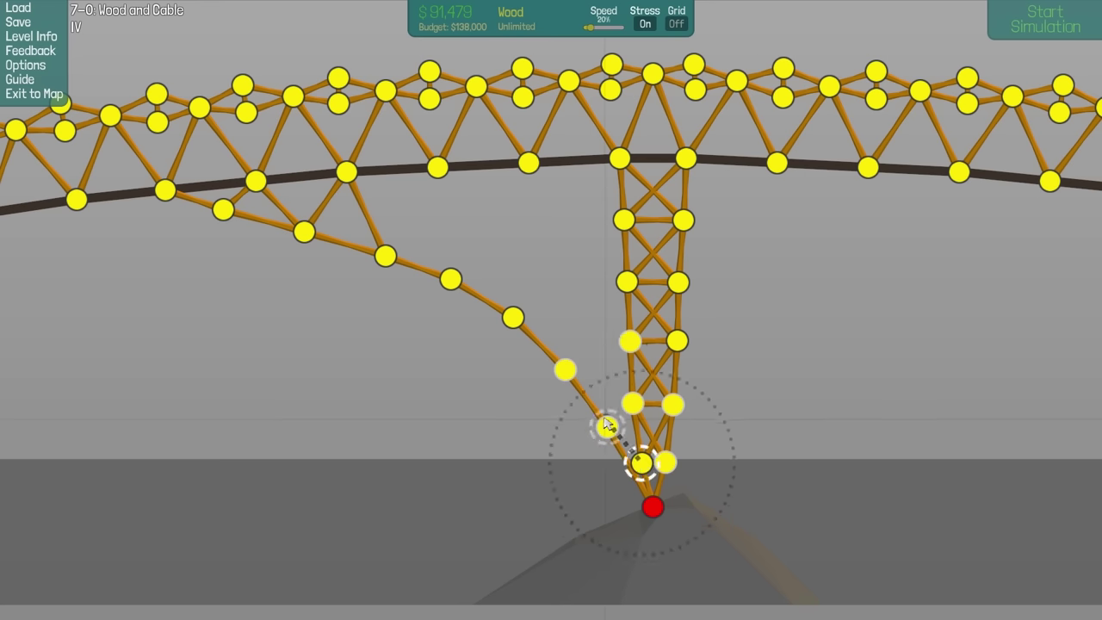
left_click(606, 427)
left_click(633, 403)
left_click(565, 370)
left_click(630, 342)
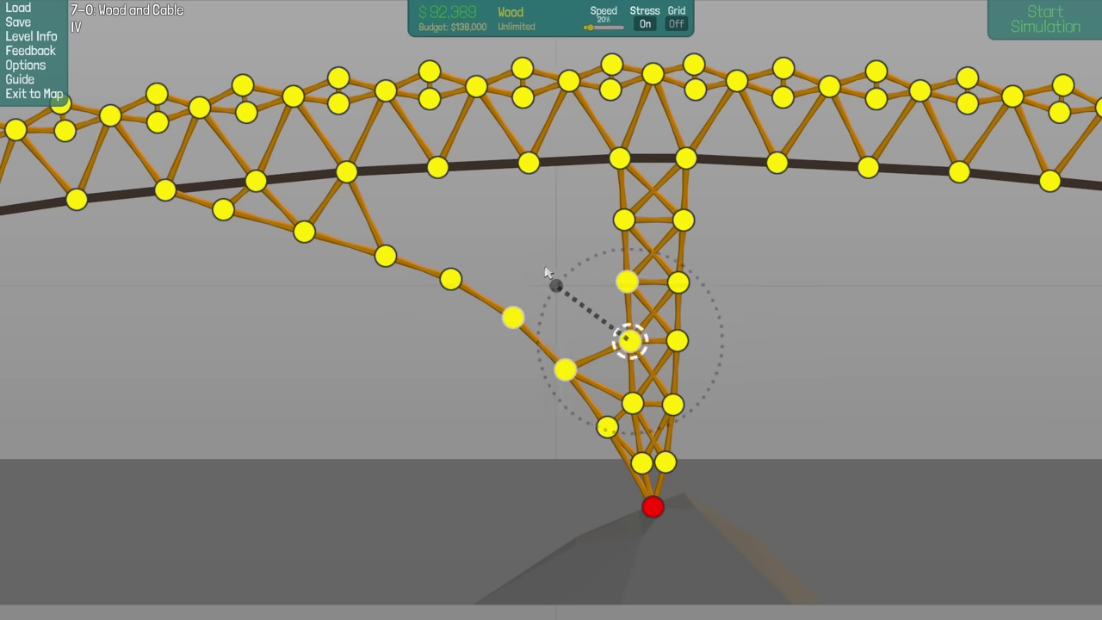
left_click(516, 219)
left_click(465, 182)
left_click(437, 166)
right_click(497, 222)
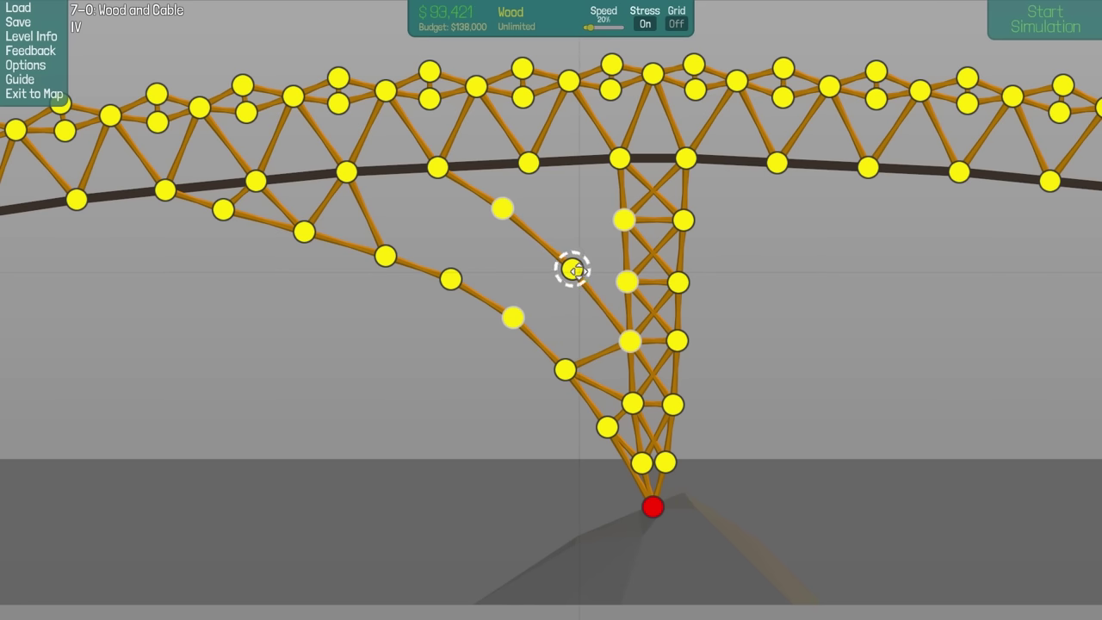
left_click(502, 207)
right_click(528, 310)
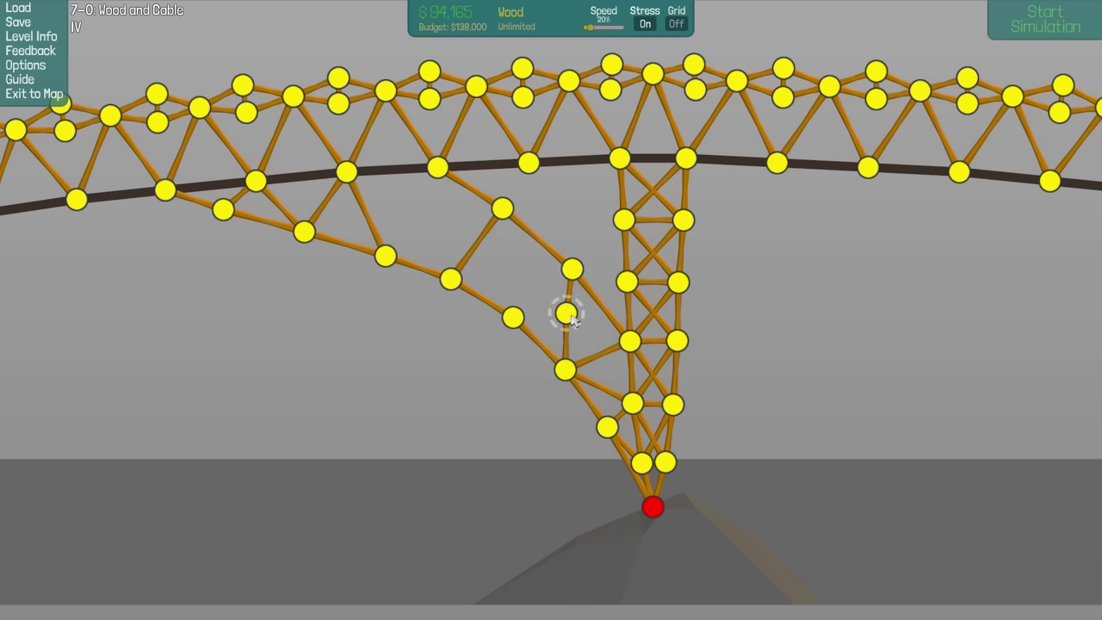
Add a middle joint between strut and pier, then reposition strut and pier bracing joints
left_click(626, 346)
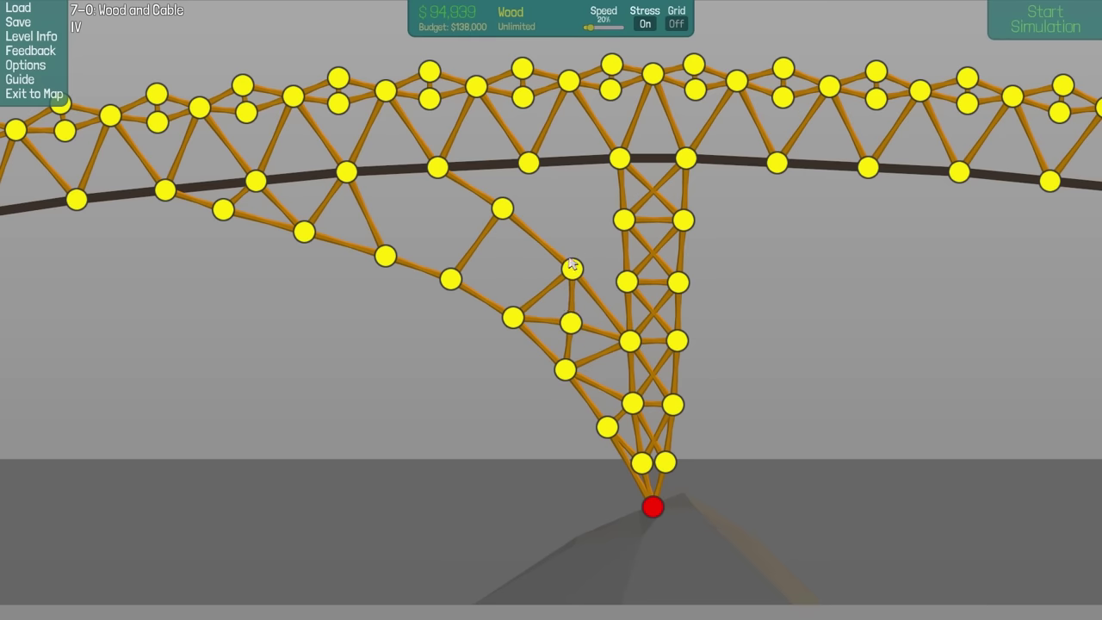
left_click(508, 272)
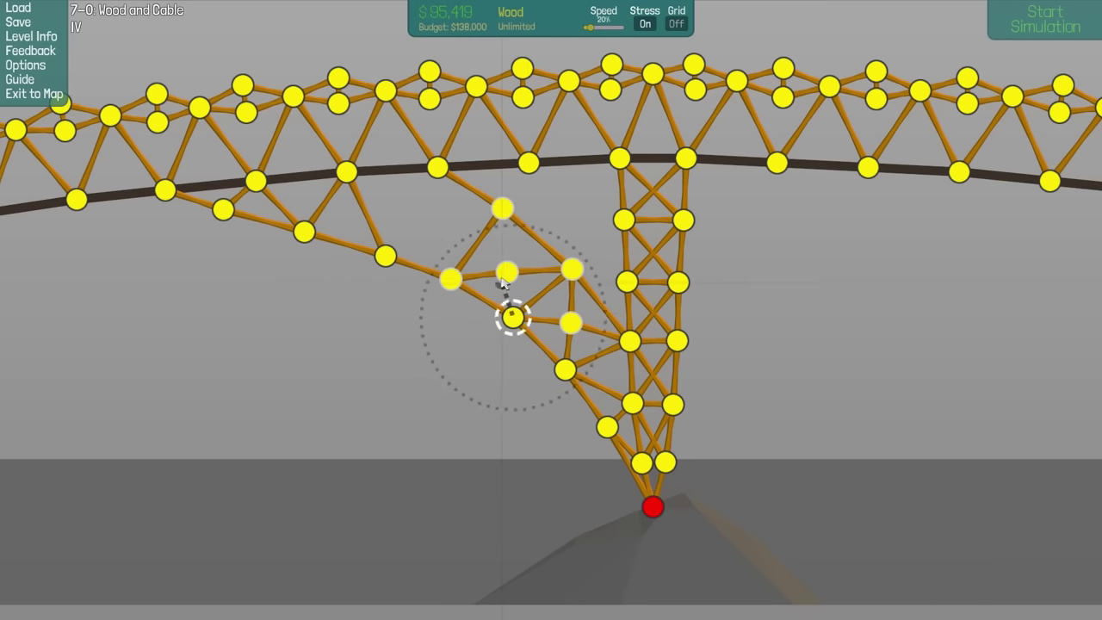
left_click(508, 269)
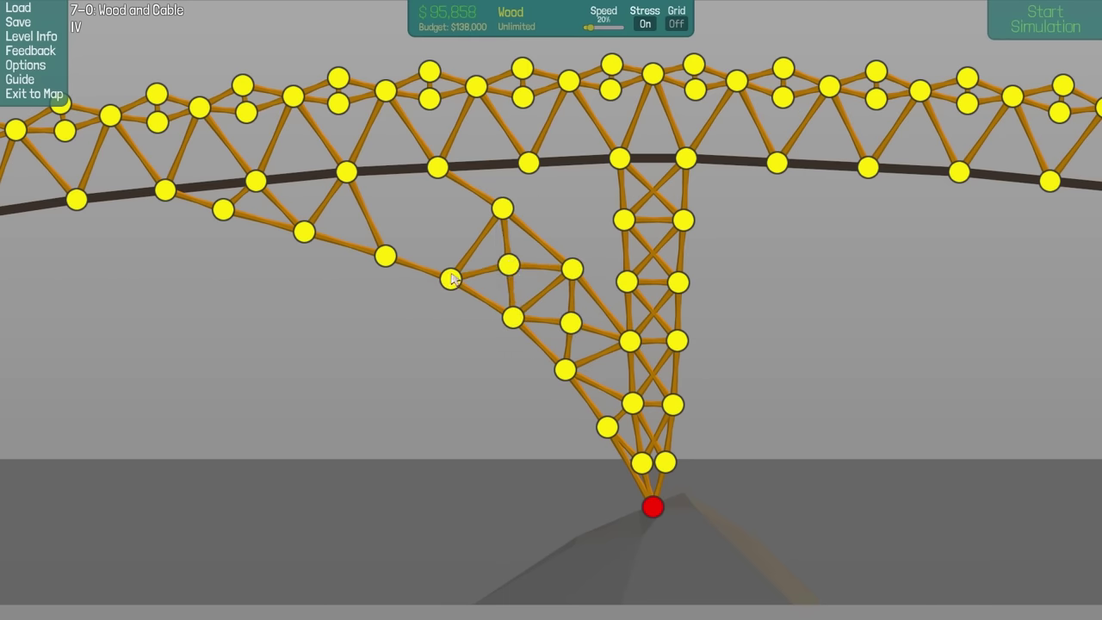
key("w")
key("a")
left_click(470, 342)
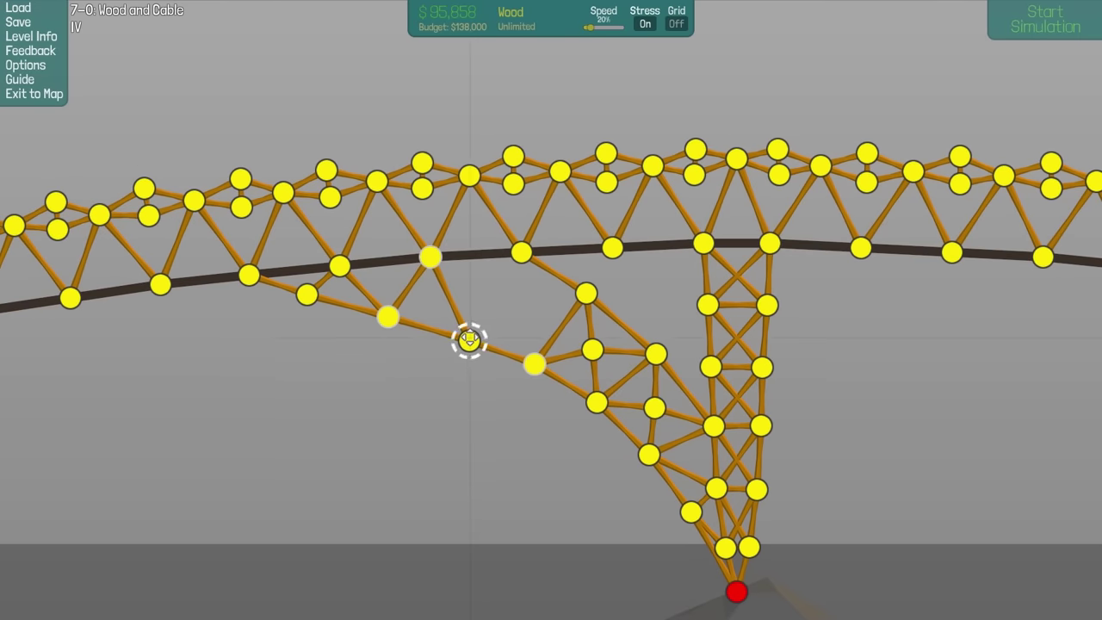
left_click_drag(469, 341, 522, 255)
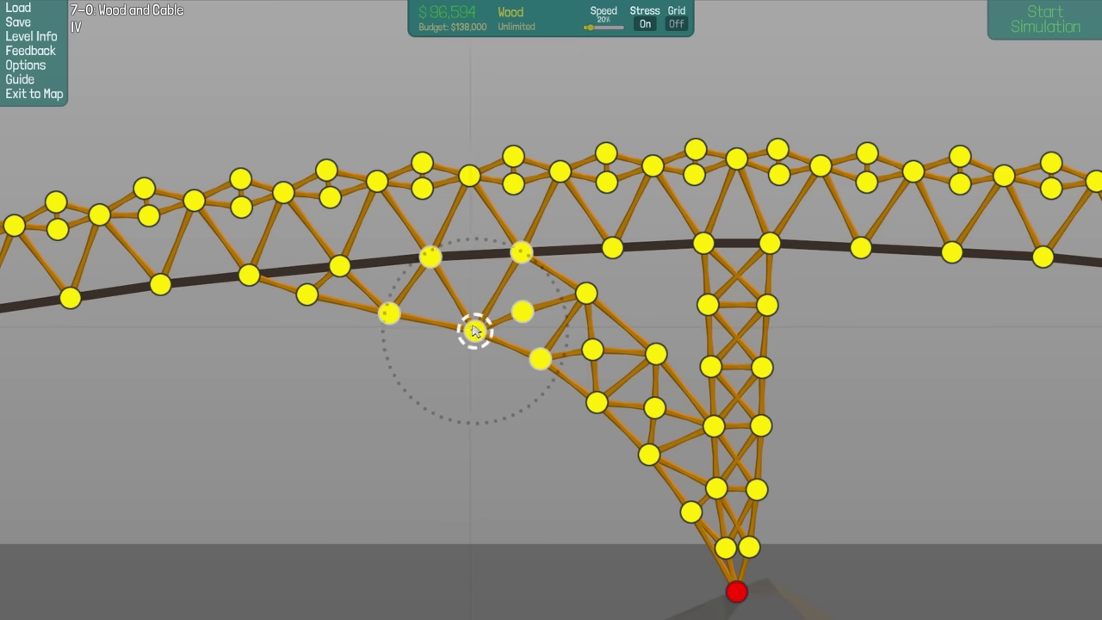
mouse_move(521, 252)
left_mouse_down()
mouse_move(527, 322)
mouse_move(530, 306)
left_mouse_up()
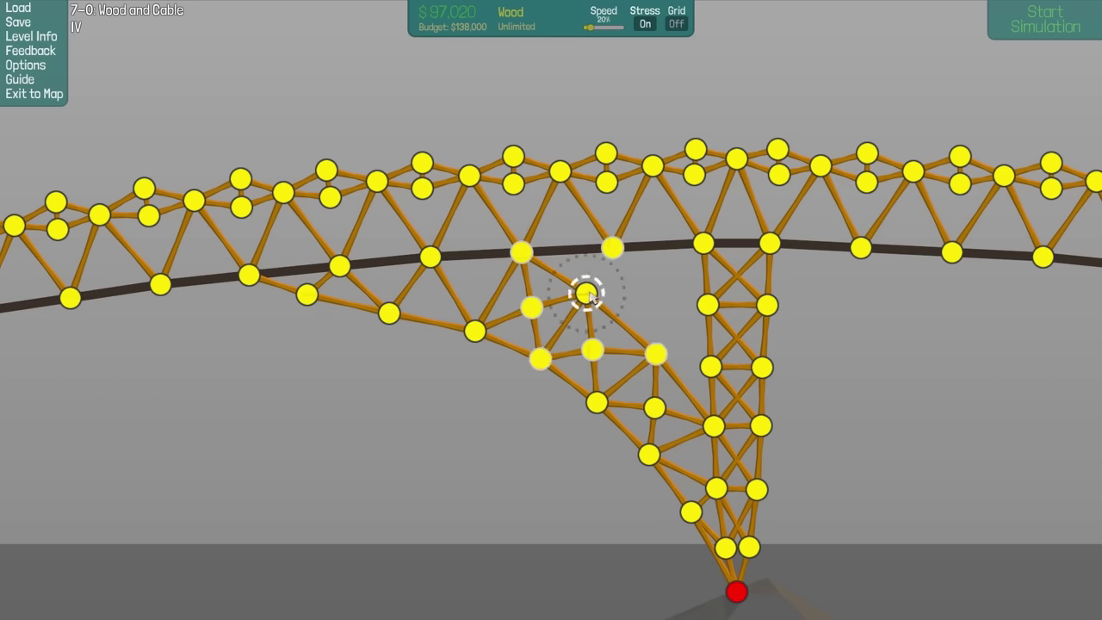
key("s")
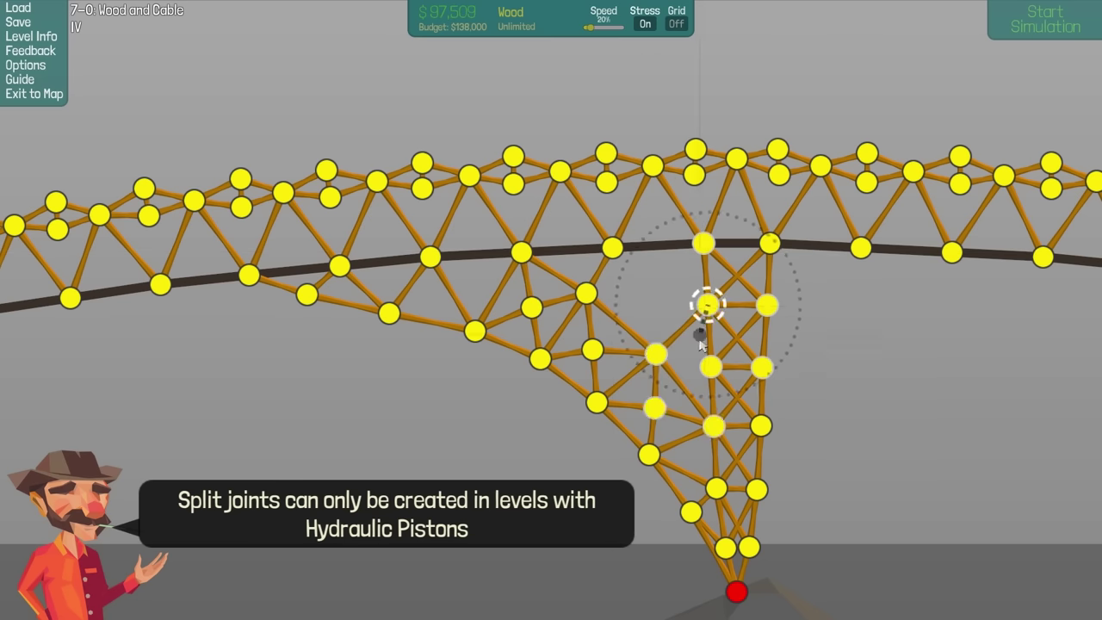
left_click(665, 372)
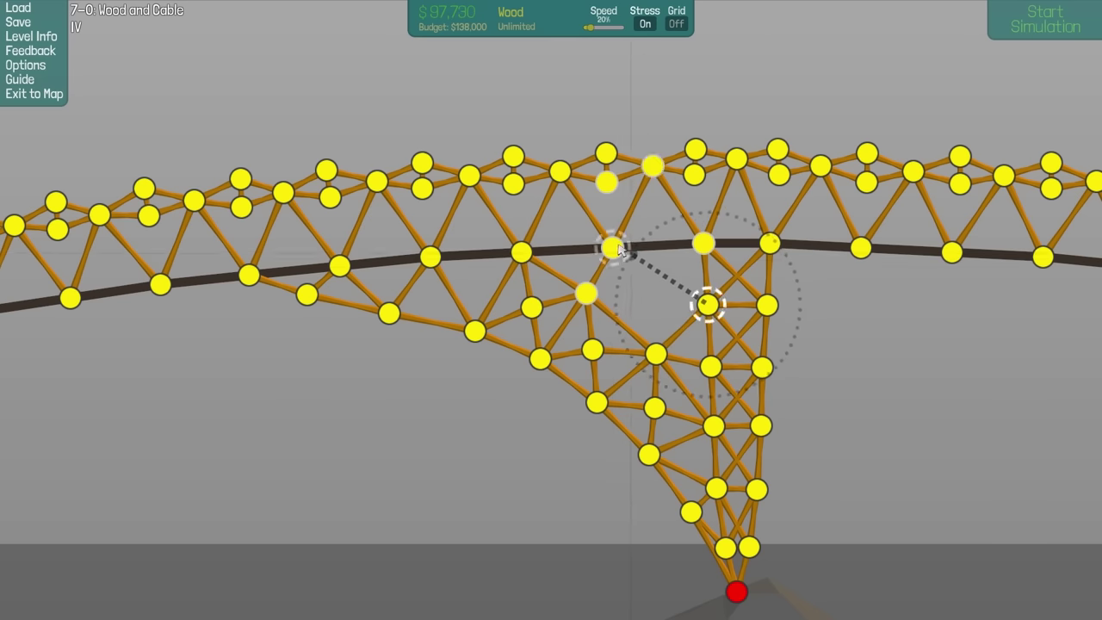
left_click_drag(703, 305, 640, 263)
left_click_drag(707, 303, 704, 297)
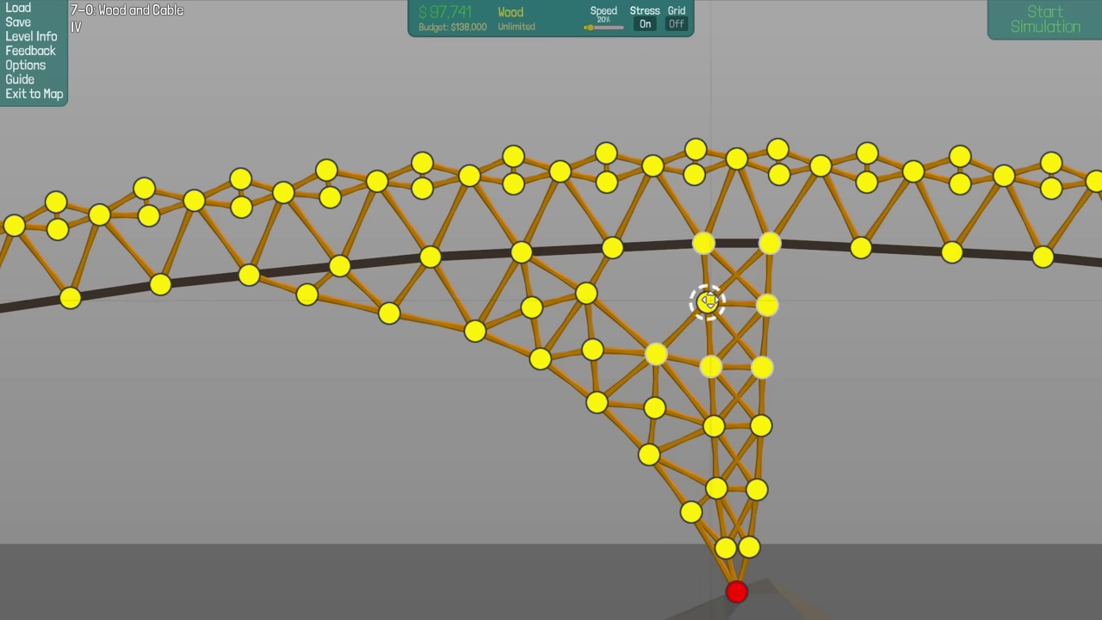
scroll(708, 301, "down", 2)
scroll(620, 272, "down", 3)
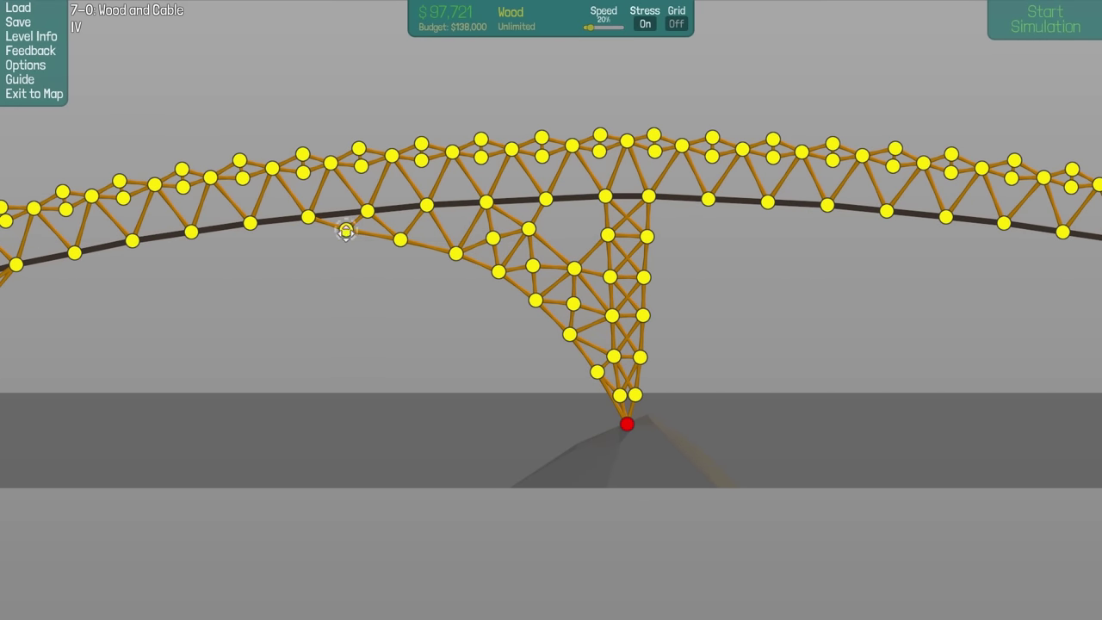
Run a brief truck test, seeing the central pier break at its base
left_click(346, 231)
key("space")
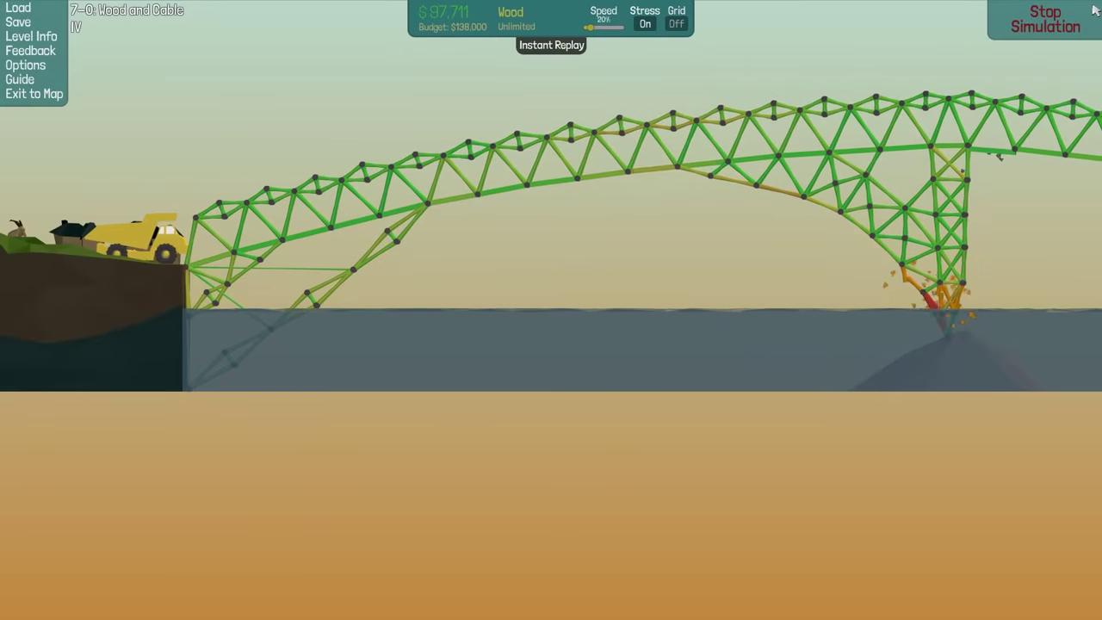
key("space")
Abandon an initial copy and delete the bridge's right half
left_click_drag(811, 130, 209, 532)
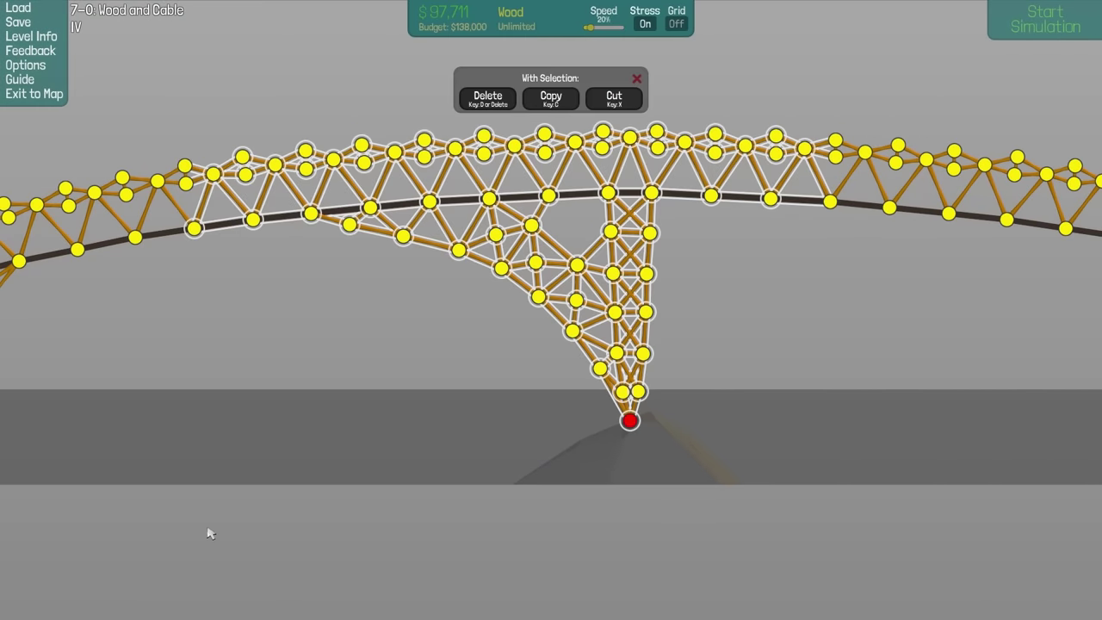
key("c")
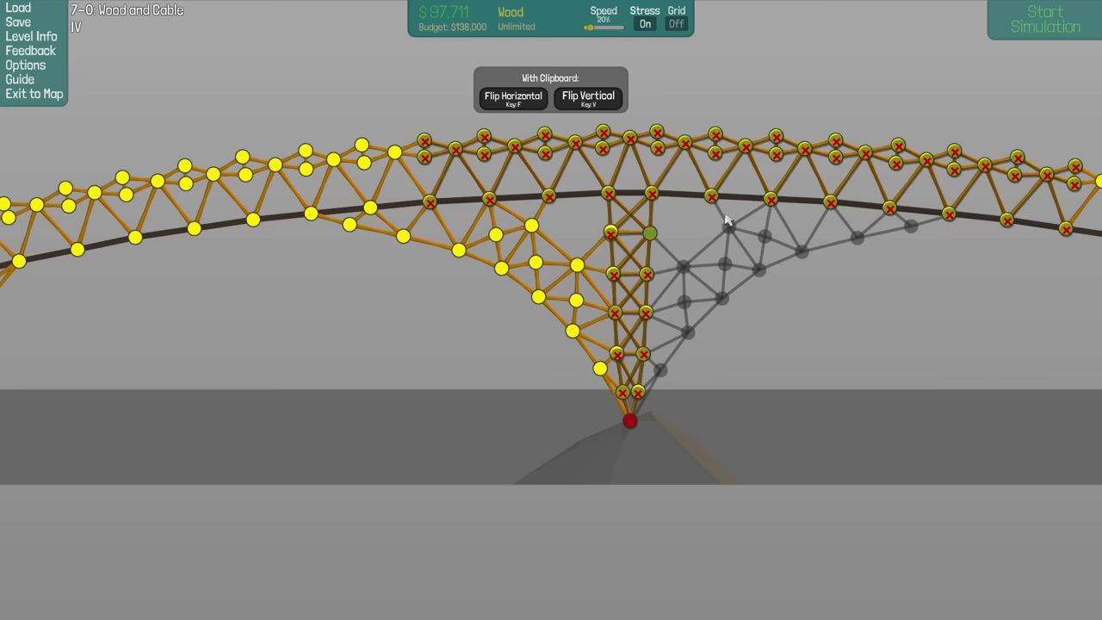
key("Escape")
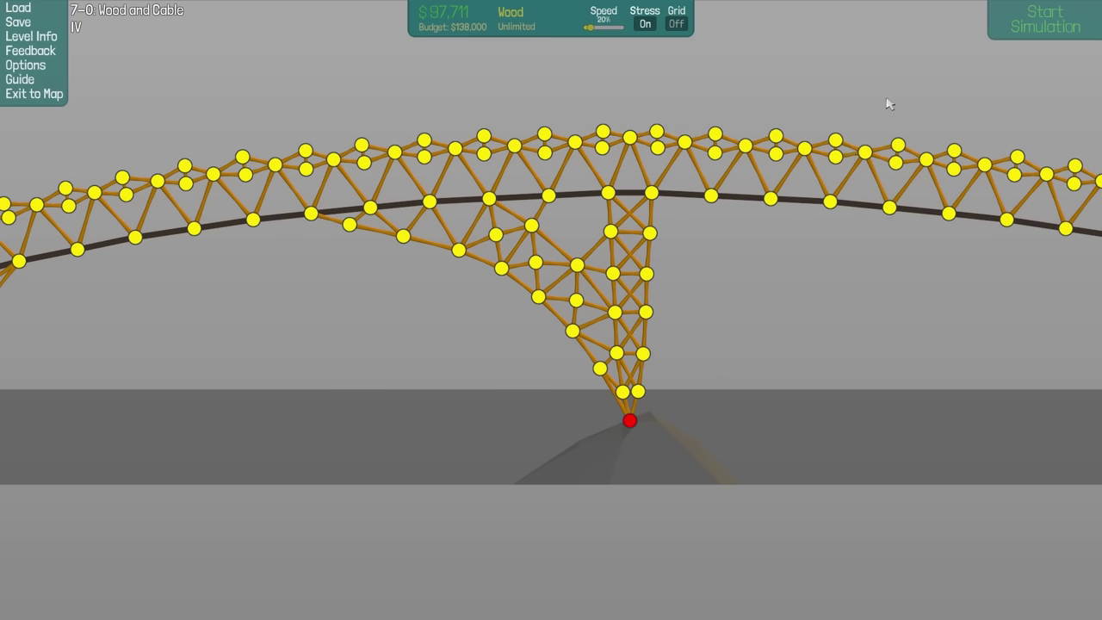
left_click_drag(994, 130, 646, 598)
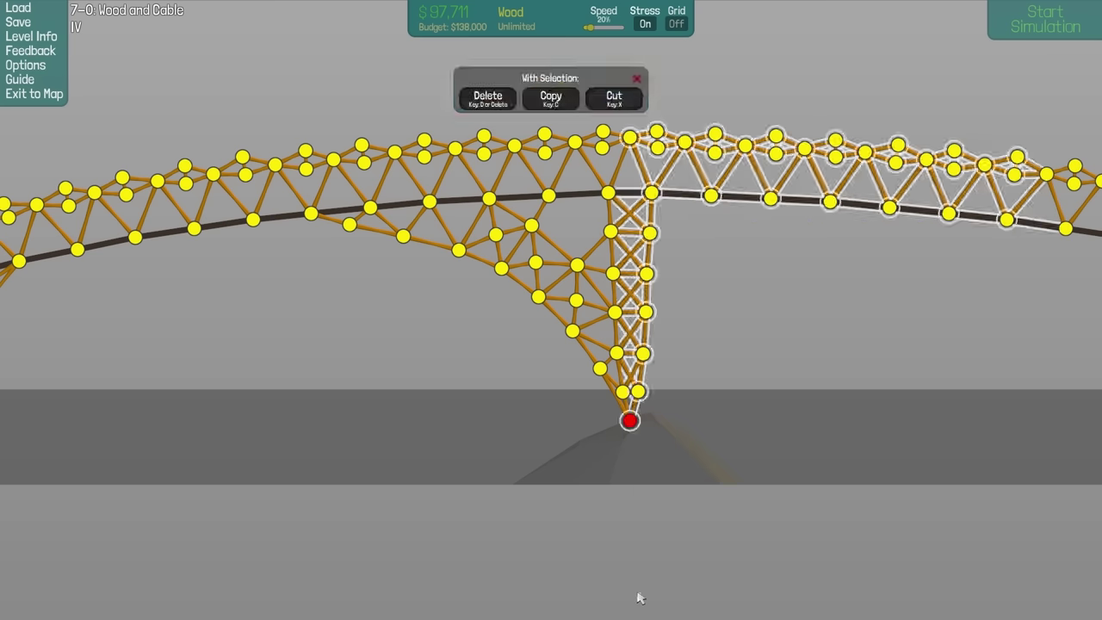
key("Delete")
Copy the left half with the pier and paste it flipped as the right side
left_click_drag(826, 60, 5, 603)
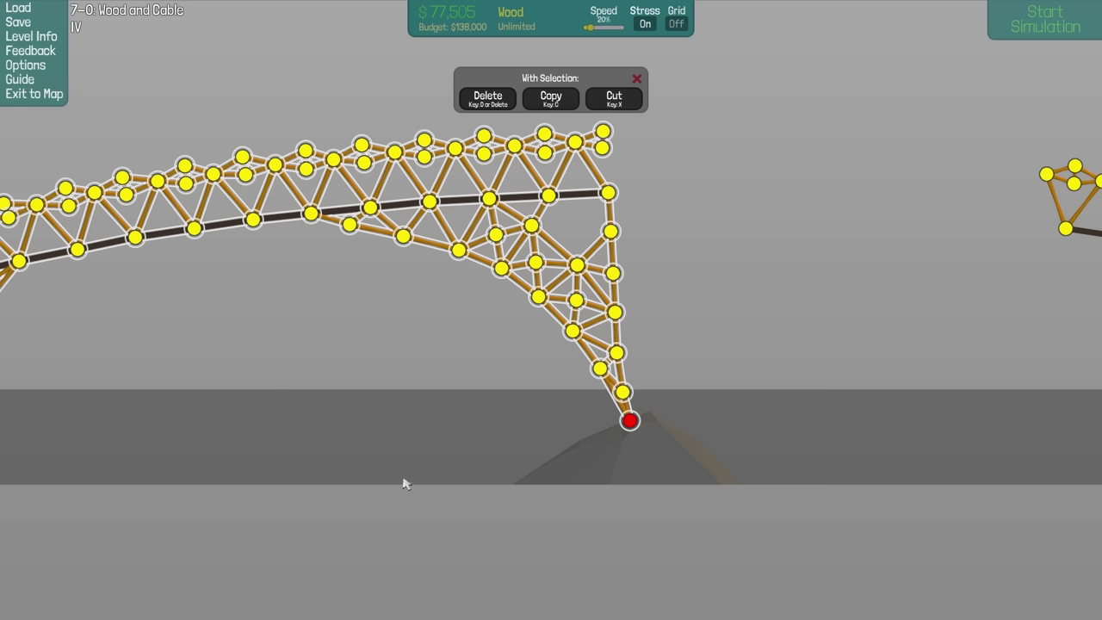
key("ctrl+c")
key("d")
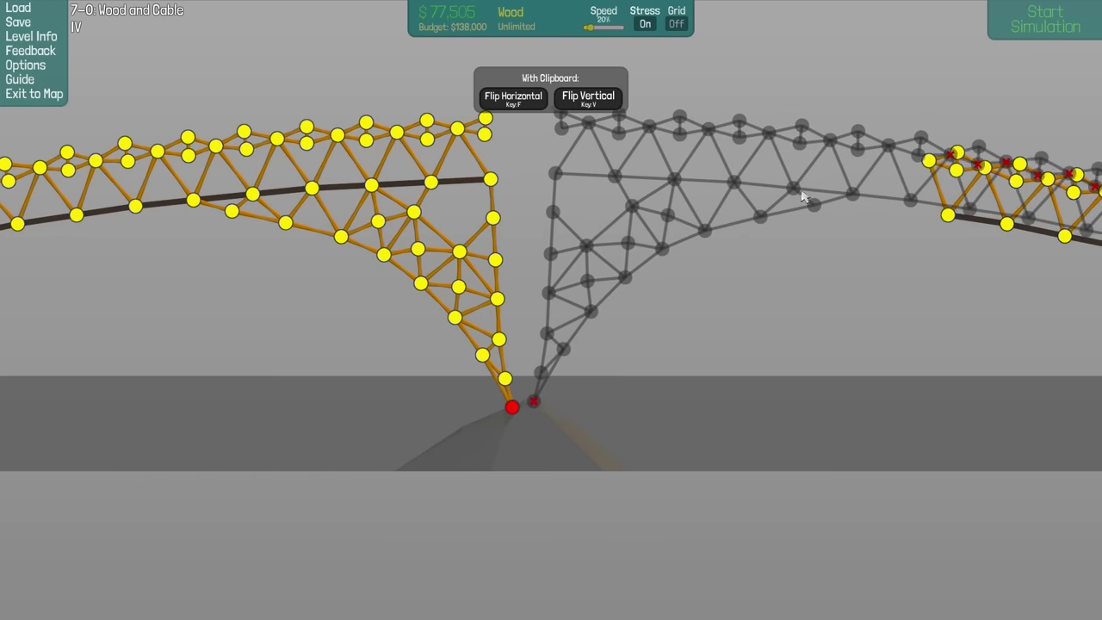
left_click(781, 200)
scroll(669, 319, "up", 2)
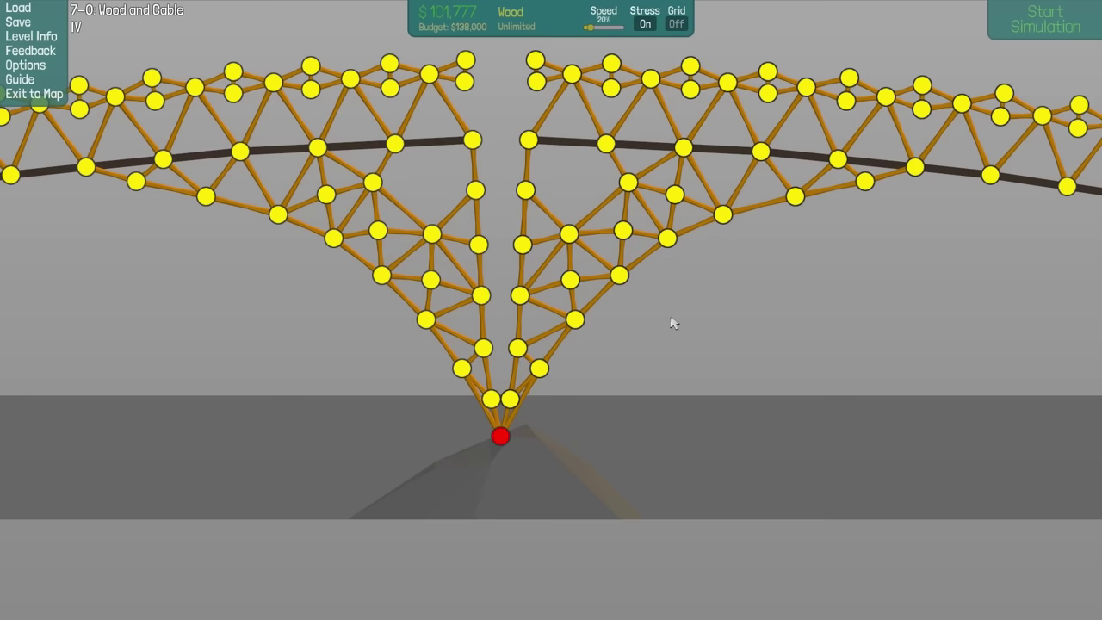
right_click(608, 352)
Keep Wood as the building material and turn on grid snapping
left_click(629, 320)
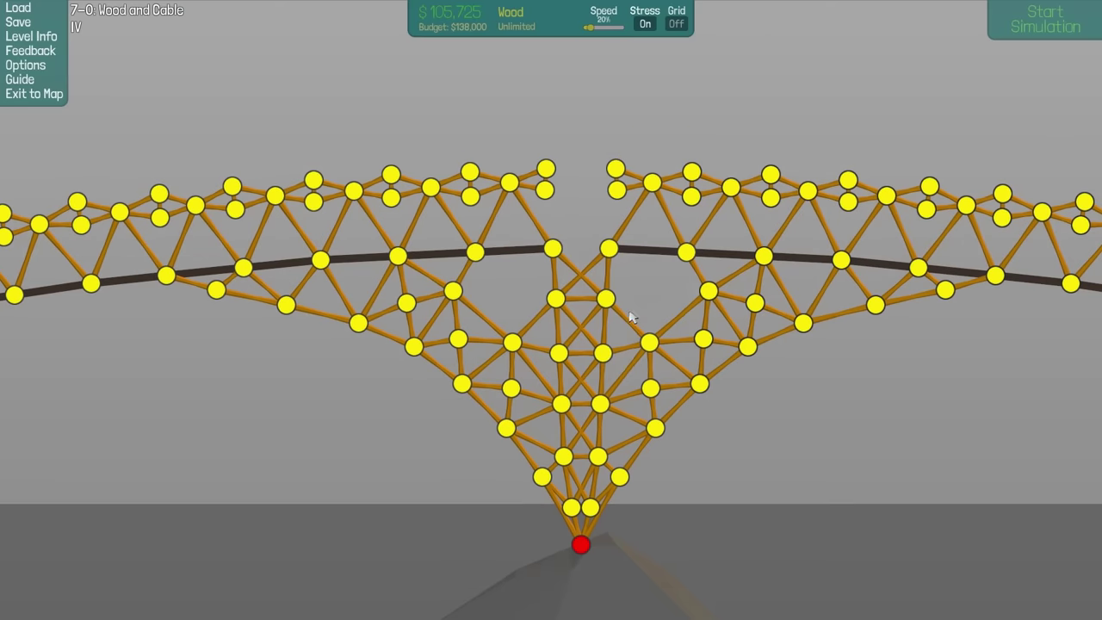
right_click(629, 315)
left_click(606, 248)
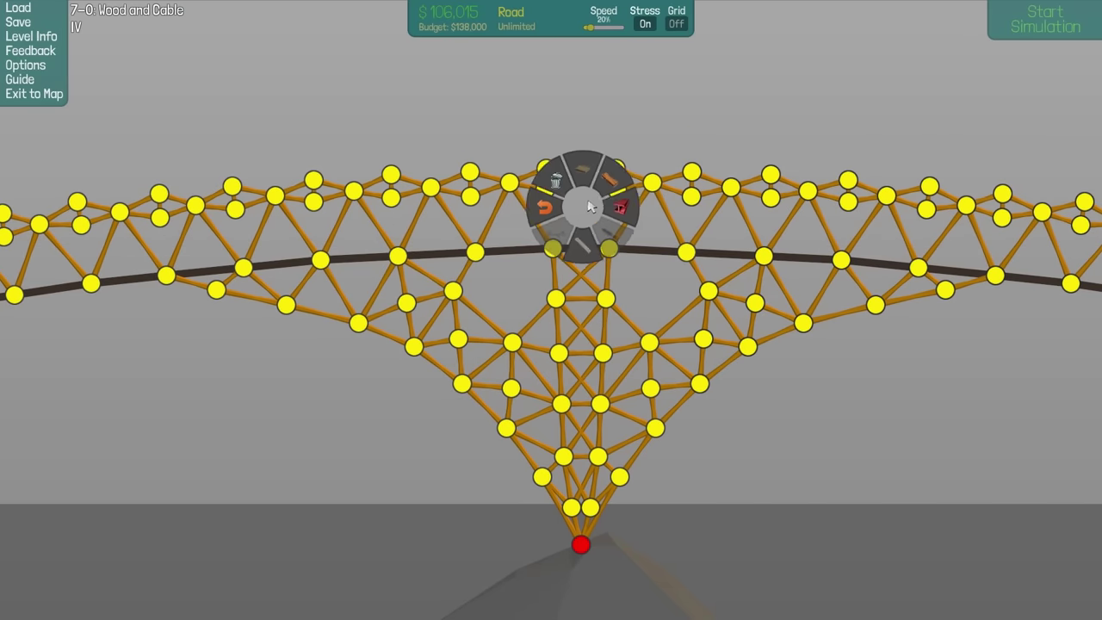
left_click(557, 243)
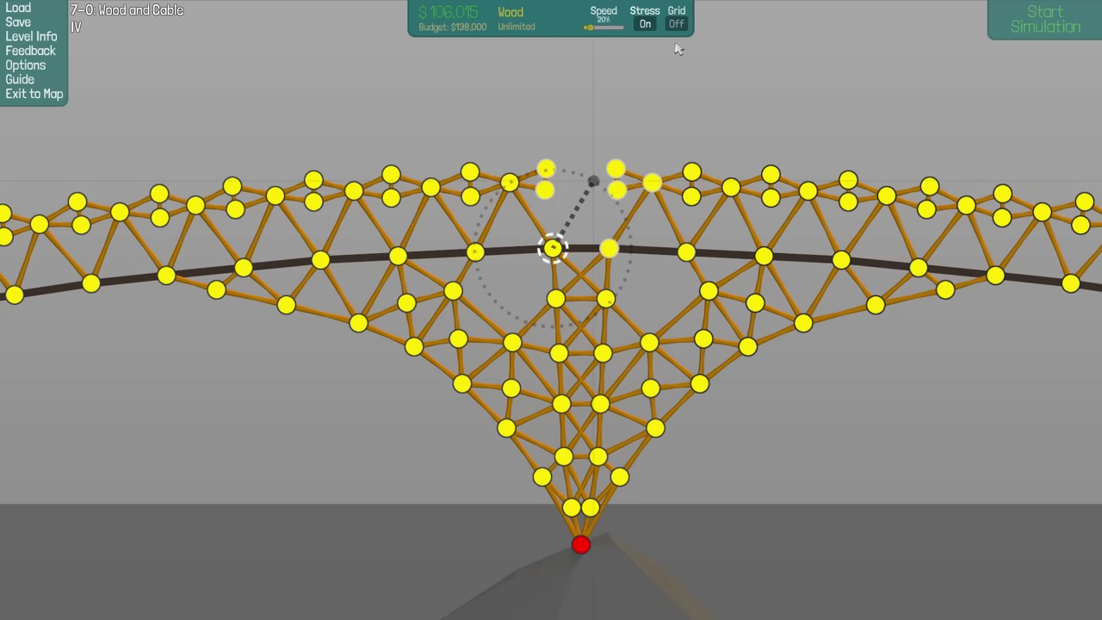
key("g")
Add a wood member, join the top chords across the centre, and run the truck test
left_click_drag(681, 26, 602, 118)
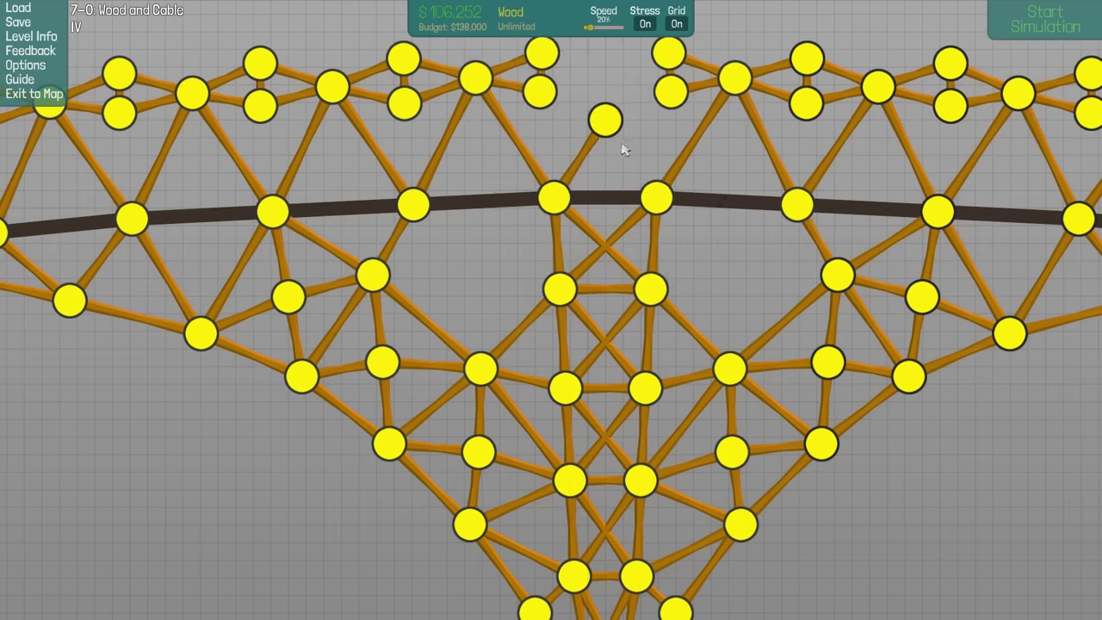
key("ctrl+z")
mouse_move(507, 283)
left_mouse_down()
mouse_move(560, 172)
mouse_move(610, 284)
left_mouse_up()
mouse_move(560, 172)
left_mouse_down()
mouse_move(625, 177)
mouse_move(517, 151)
left_mouse_up()
scroll(738, 165, "down", 5)
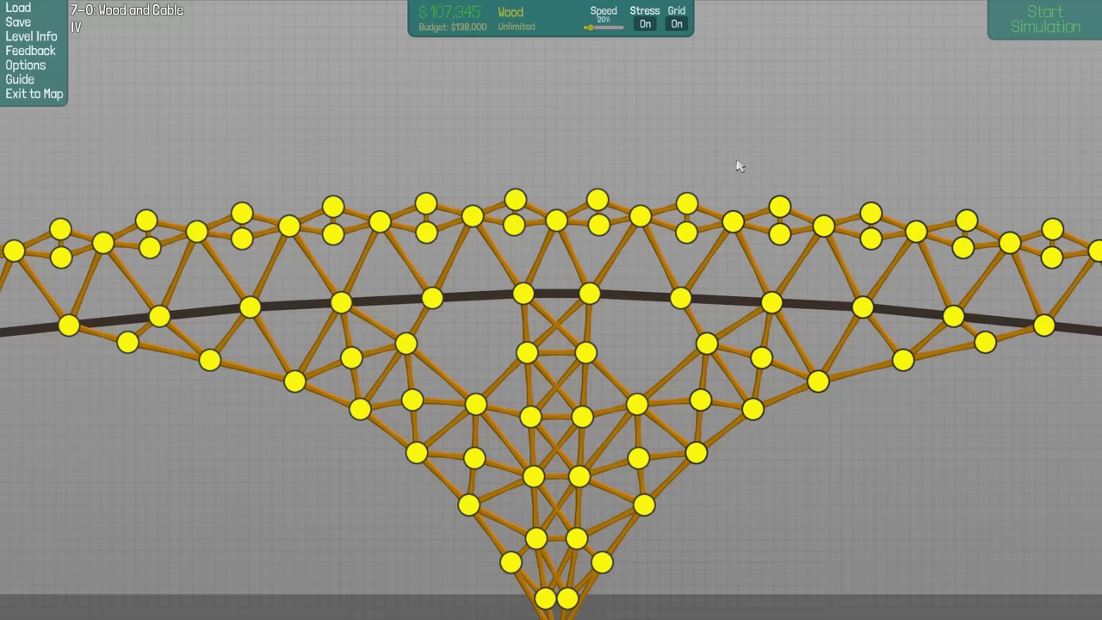
key("space")
scroll(990, 82, "down", 2)
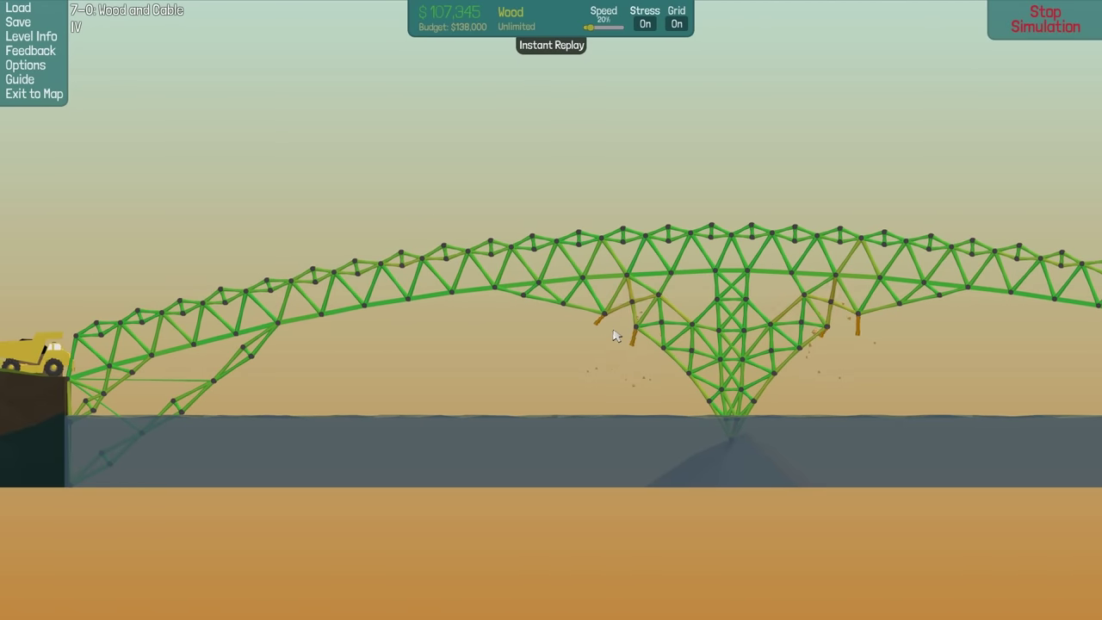
scroll(614, 336, "down", 2)
key("d")
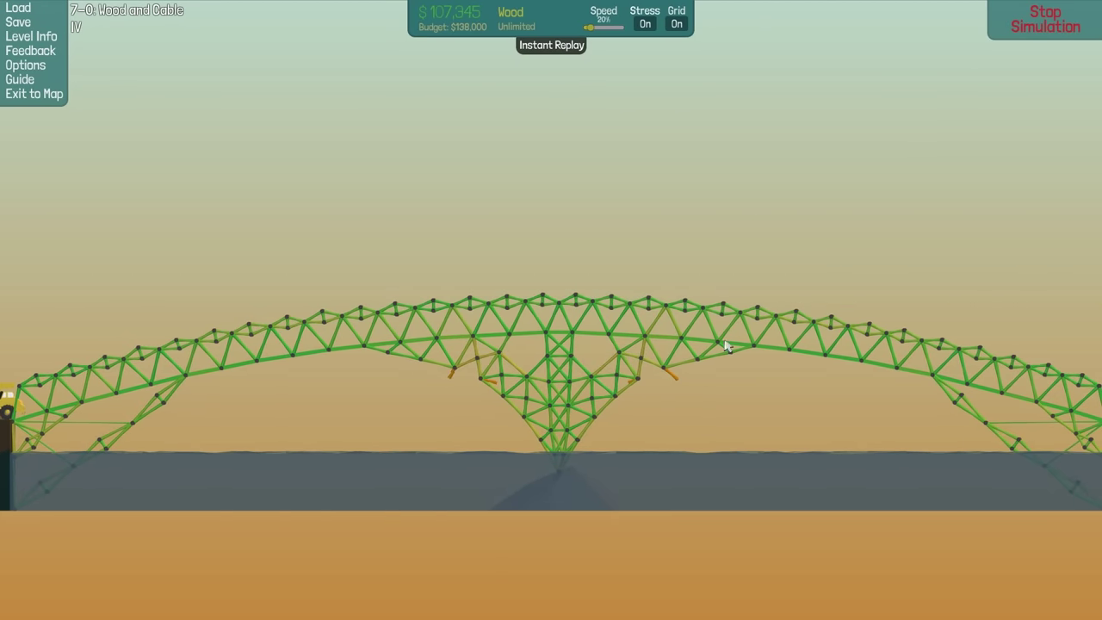
Retest, then move the weak left pier joint up-right and add a braced joint beside it
left_click(1076, 10)
scroll(450, 437, "up", 3)
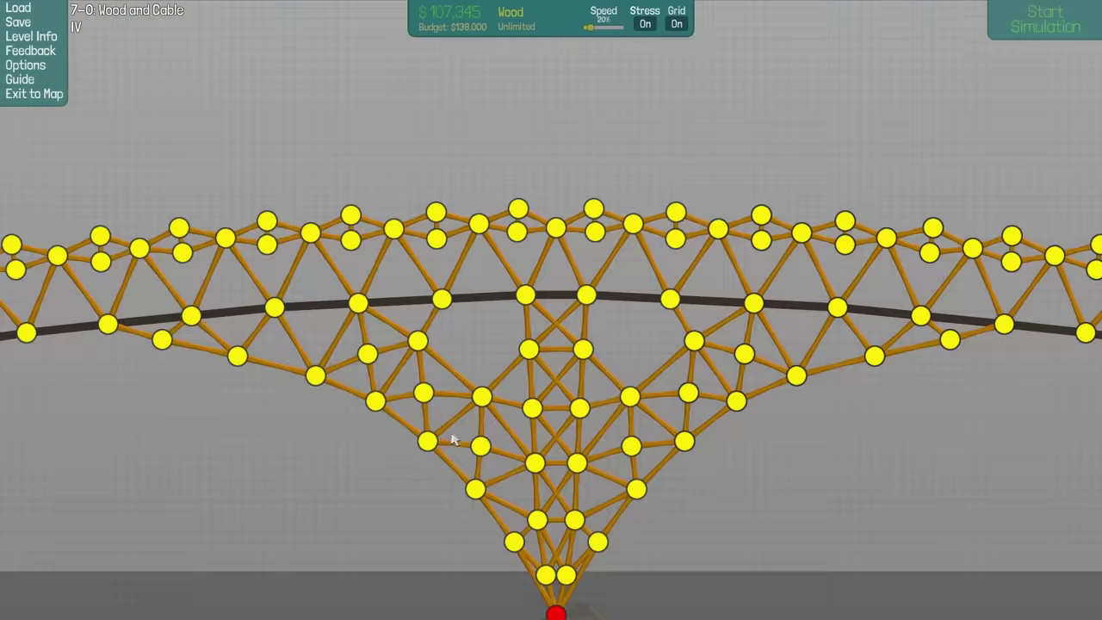
scroll(398, 418, "up", 2)
scroll(463, 295, "up", 2)
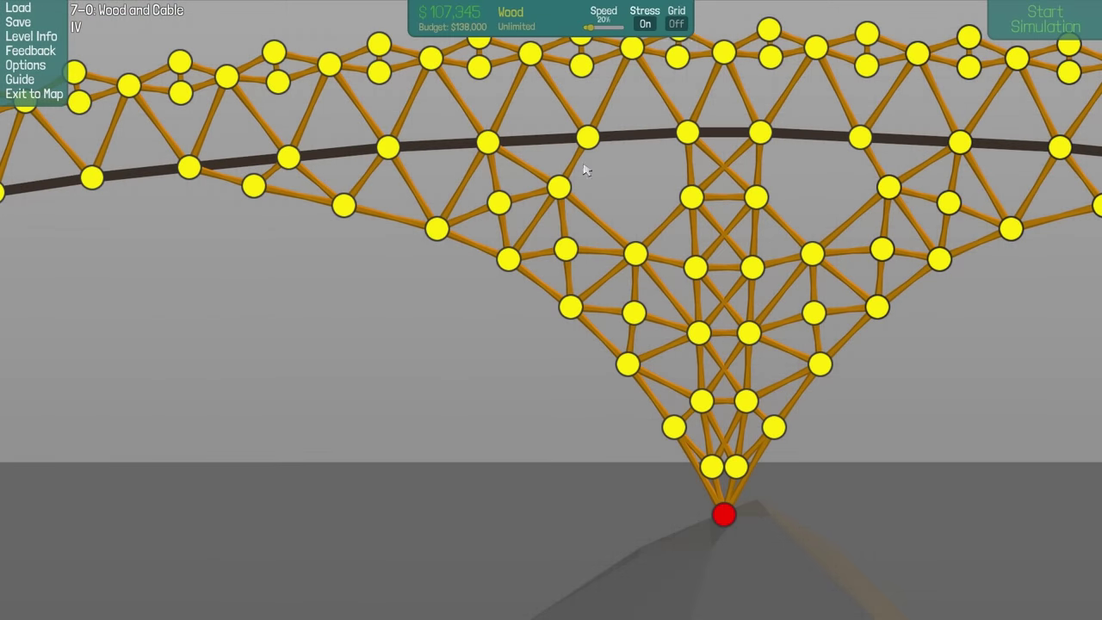
scroll(525, 215, "up", 2)
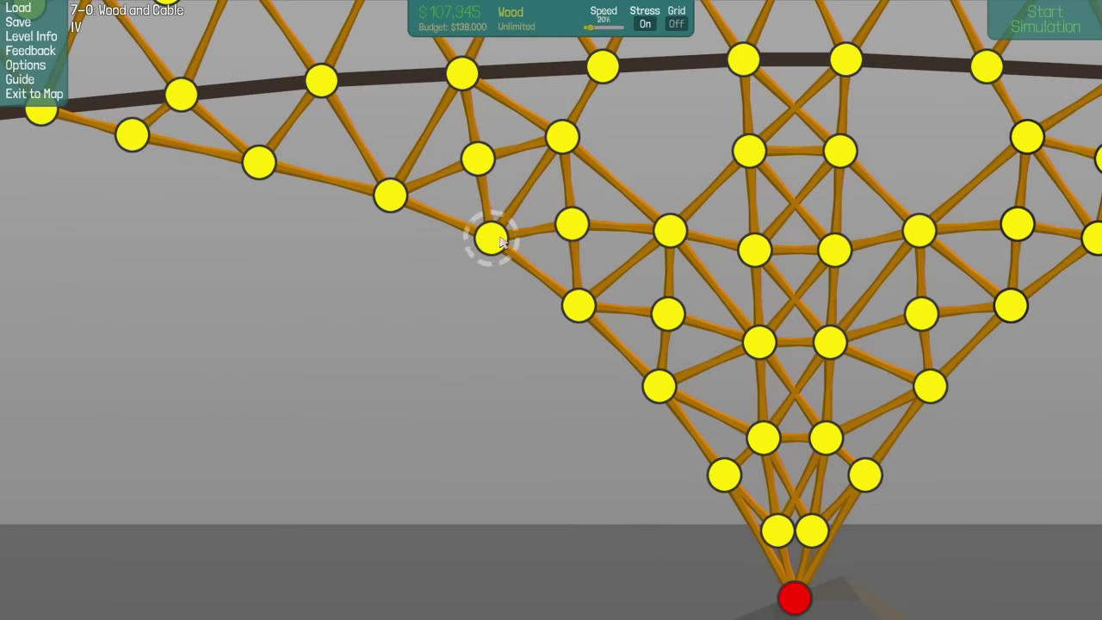
key("space")
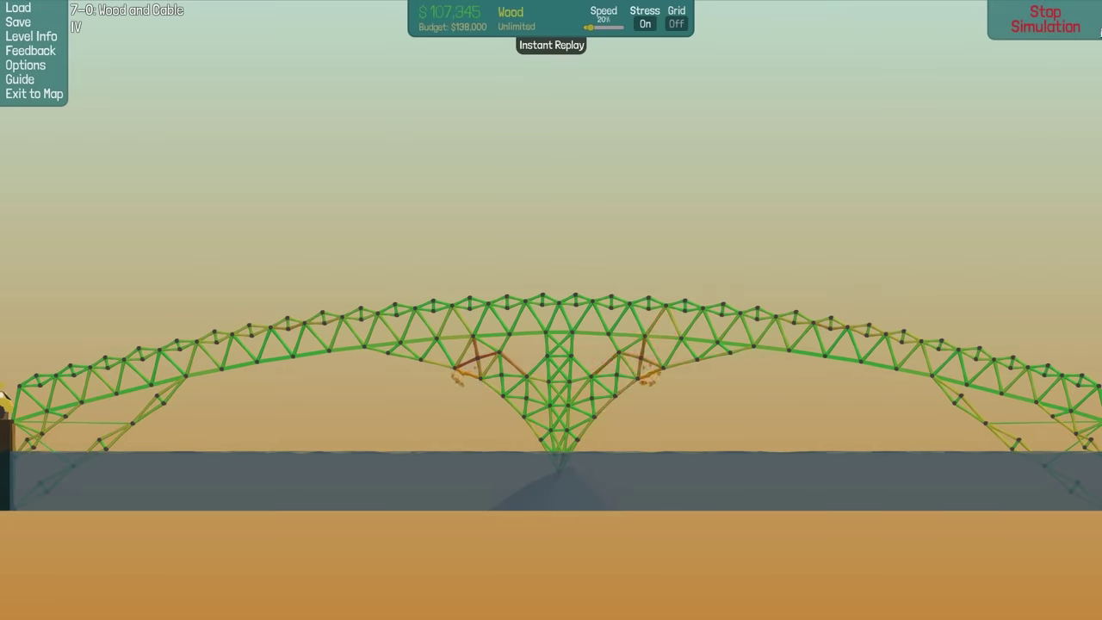
key("space")
left_click_drag(487, 234, 495, 223)
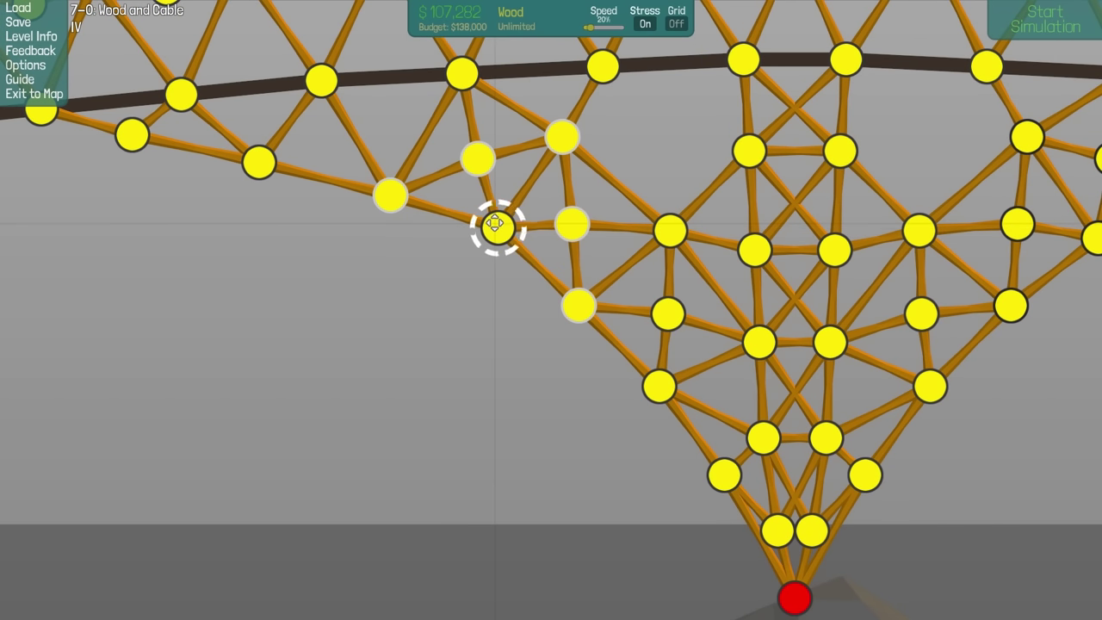
mouse_move(390, 195)
left_mouse_down()
mouse_move(470, 256)
mouse_move(576, 307)
mouse_move(499, 226)
left_mouse_up()
scroll(491, 295, "down", 3)
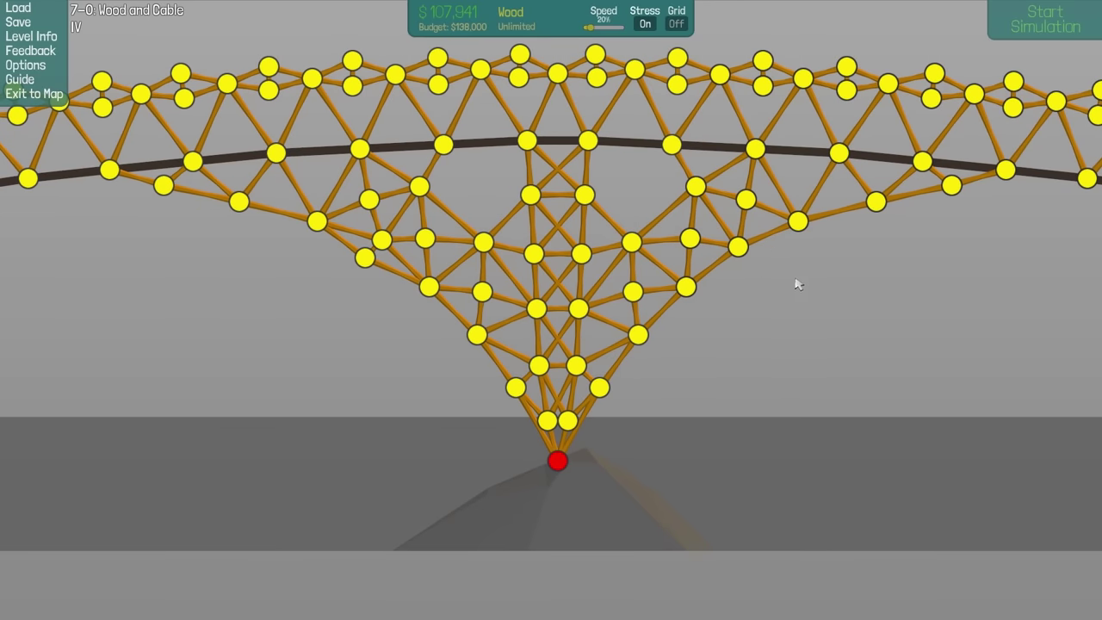
Swap the right-side pier joints for a mirrored copy of the left reinforcement, then test
key("d")
left_click_drag(785, 203, 637, 311)
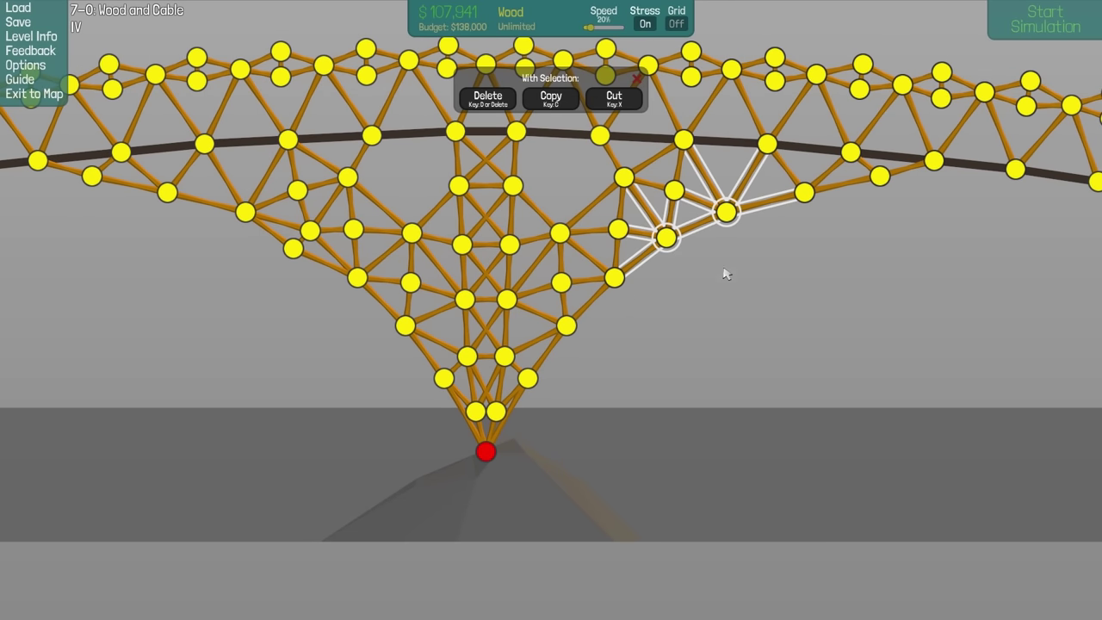
left_click_drag(704, 226, 614, 298)
key("d")
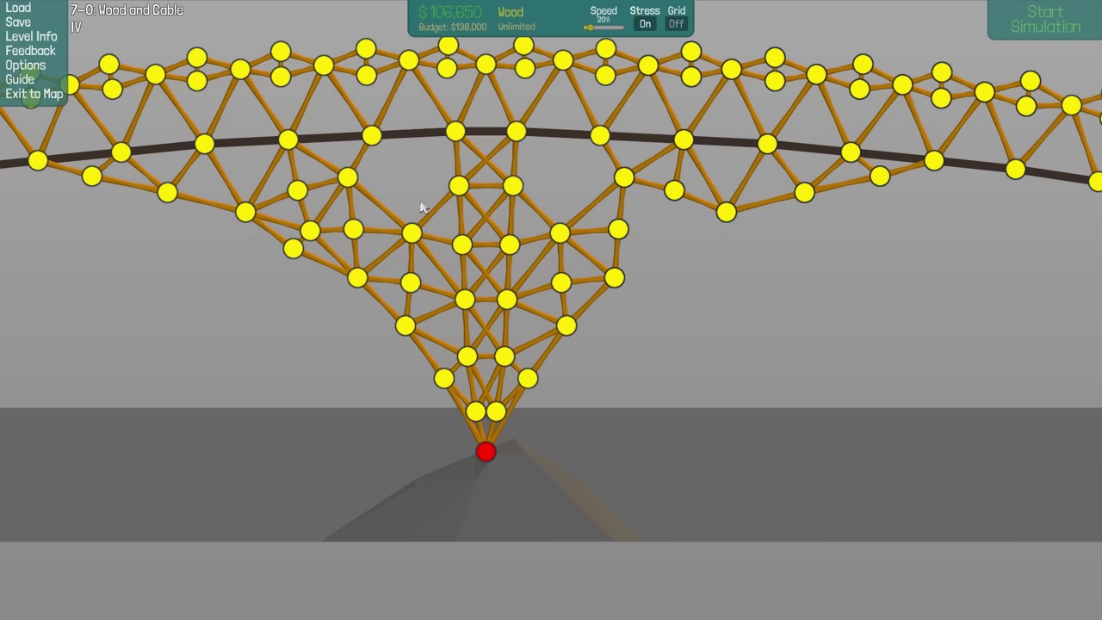
left_click_drag(431, 183, 200, 319)
key("c")
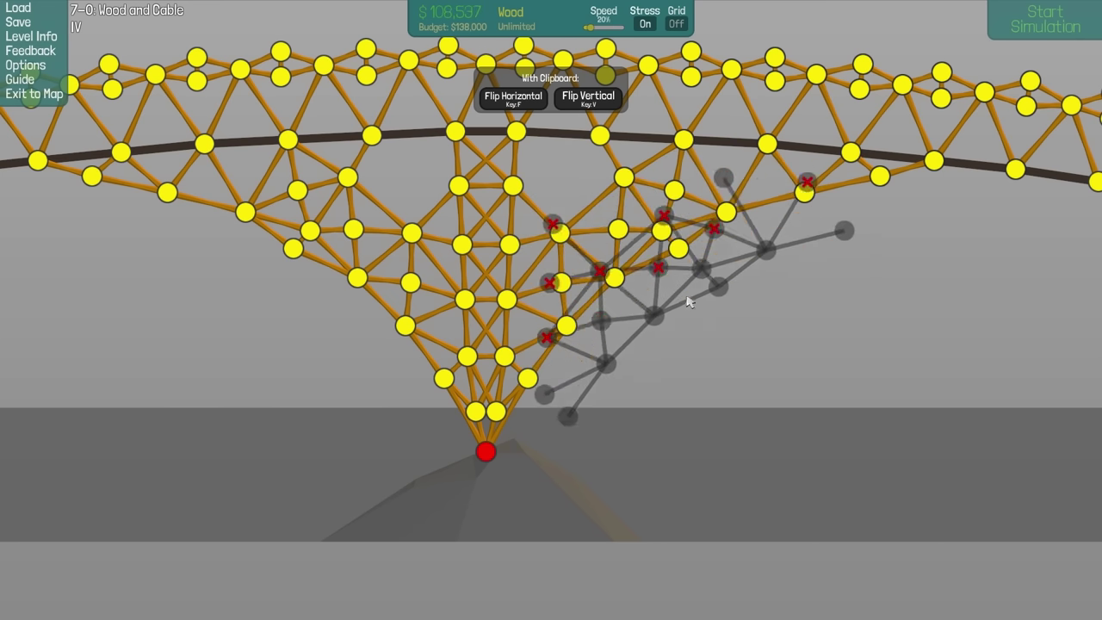
key("space")
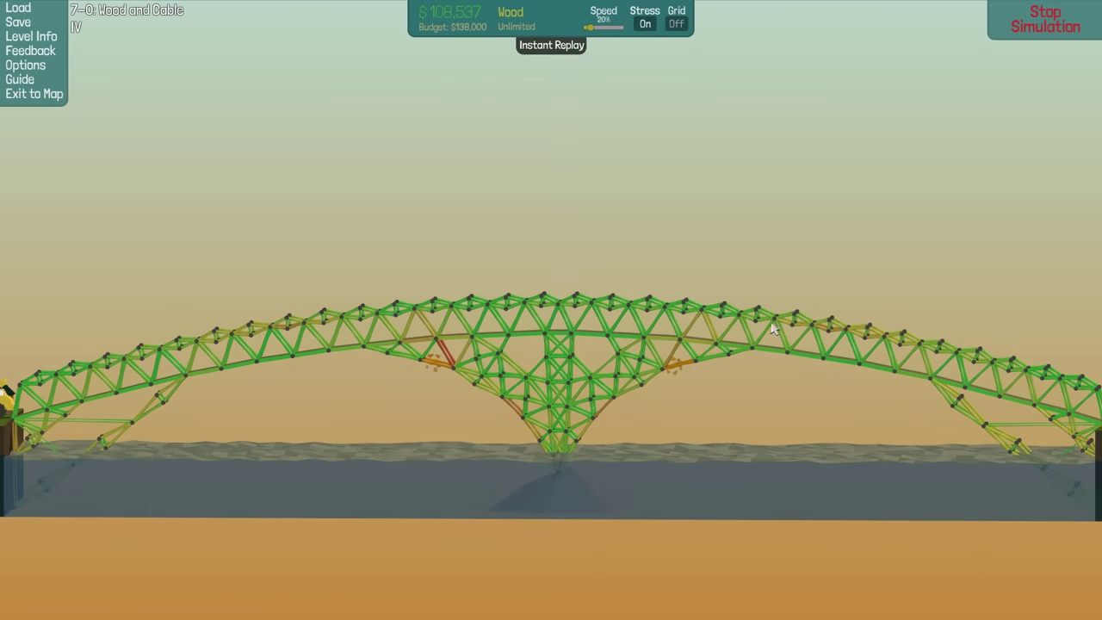
scroll(714, 388, "up", 1)
scroll(650, 480, "up", 1)
left_click_drag(650, 481, 693, 280)
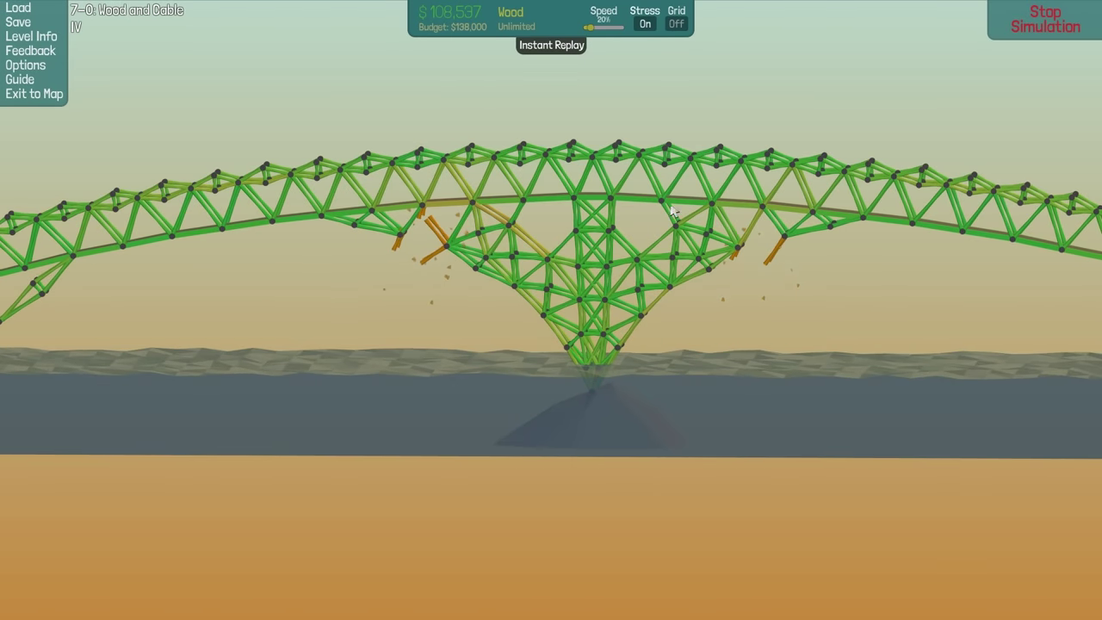
Stop the simulation and nudge a right-side reinforcement joint down-right
left_click(1069, 11)
scroll(762, 258, "up", 2)
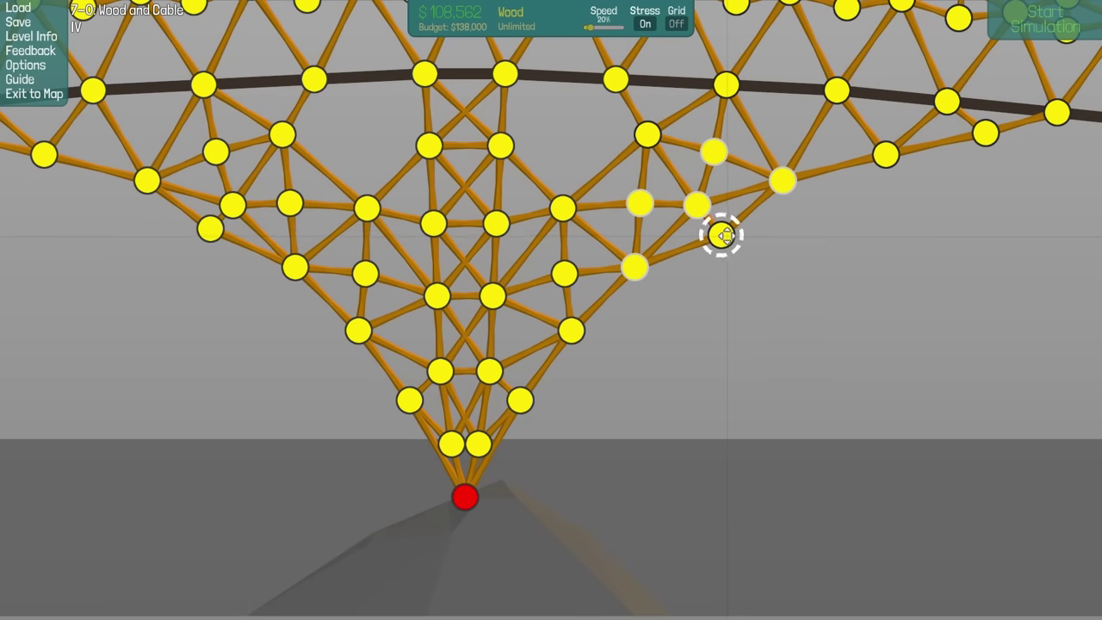
left_click_drag(697, 207, 702, 214)
left_click_drag(69, 248, 219, 234)
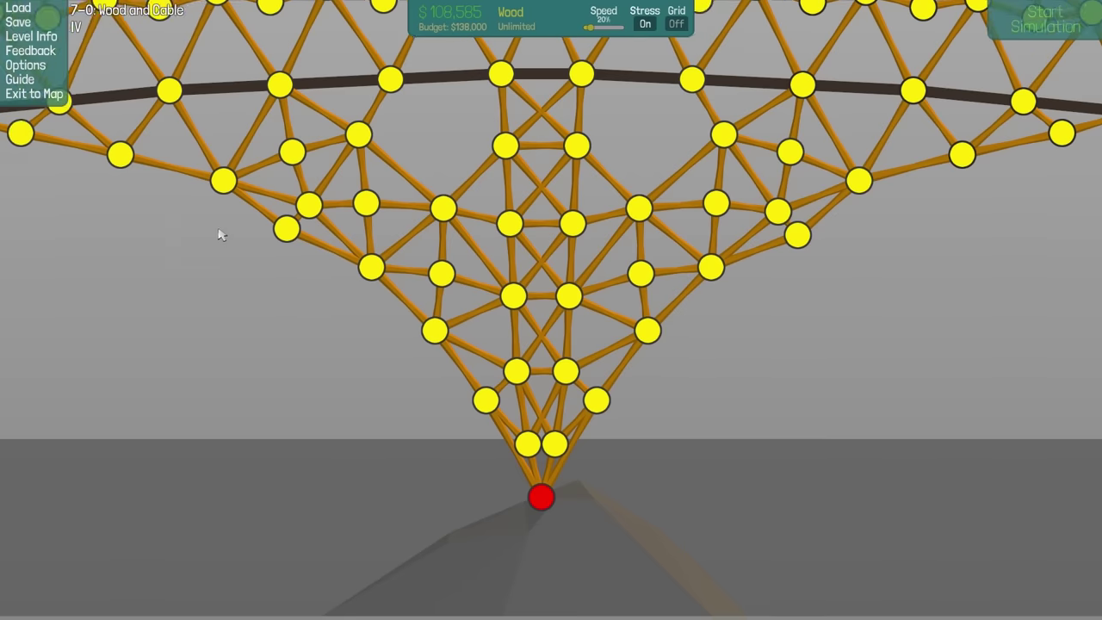
Replace the left reinforcement with a mirrored copy of the right, test, and shift a joint
left_click_drag(330, 199, 258, 284)
key("Delete")
left_click_drag(837, 201, 745, 267)
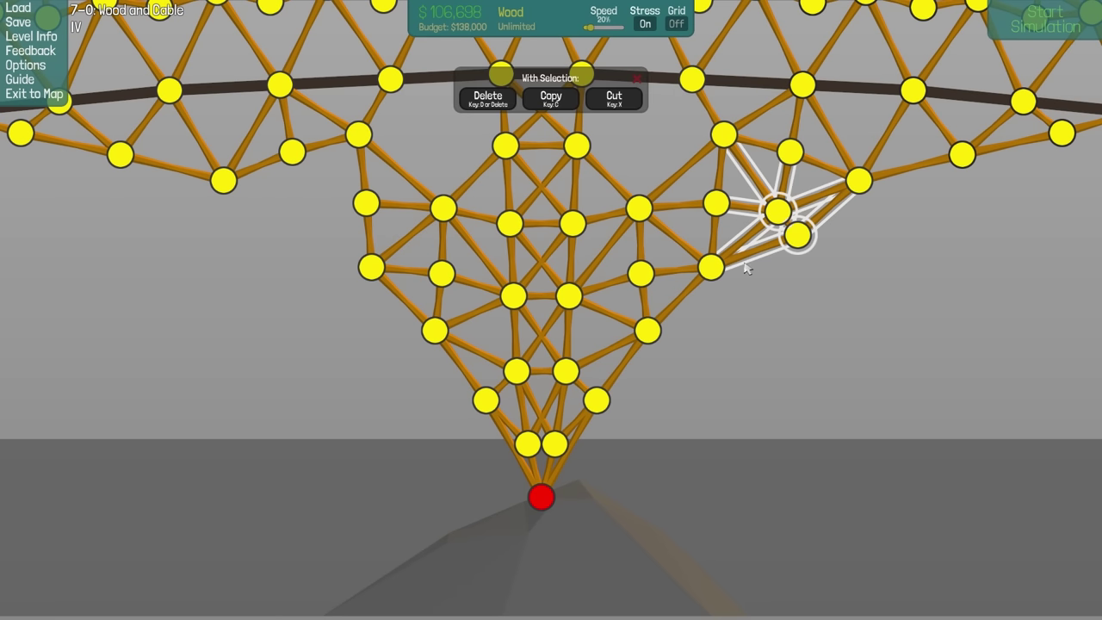
key("c")
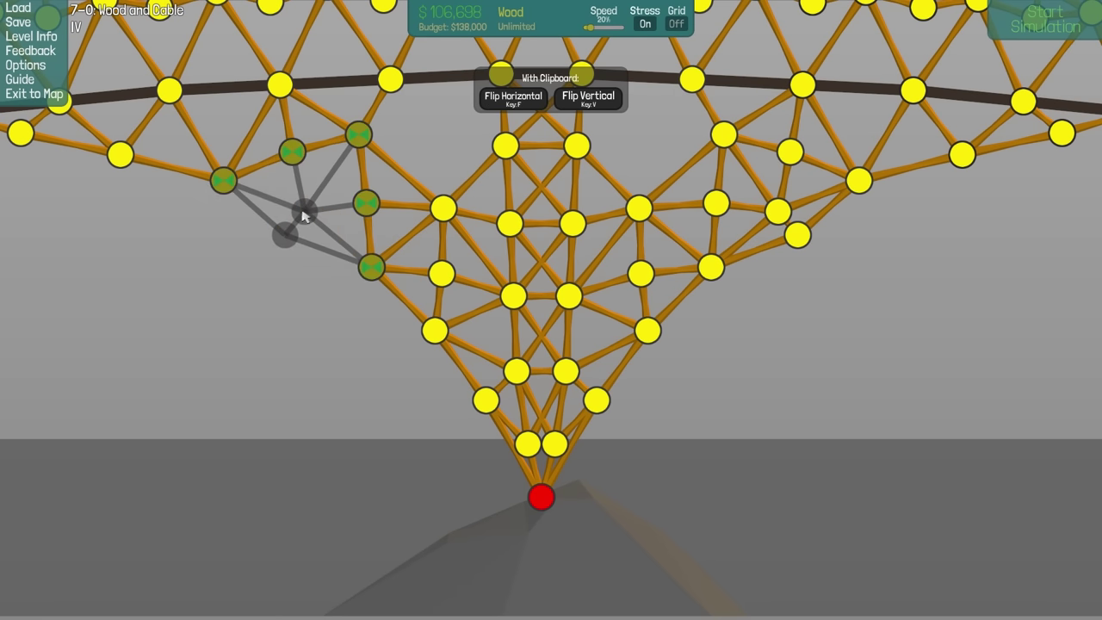
left_click(297, 223)
left_click(1092, 6)
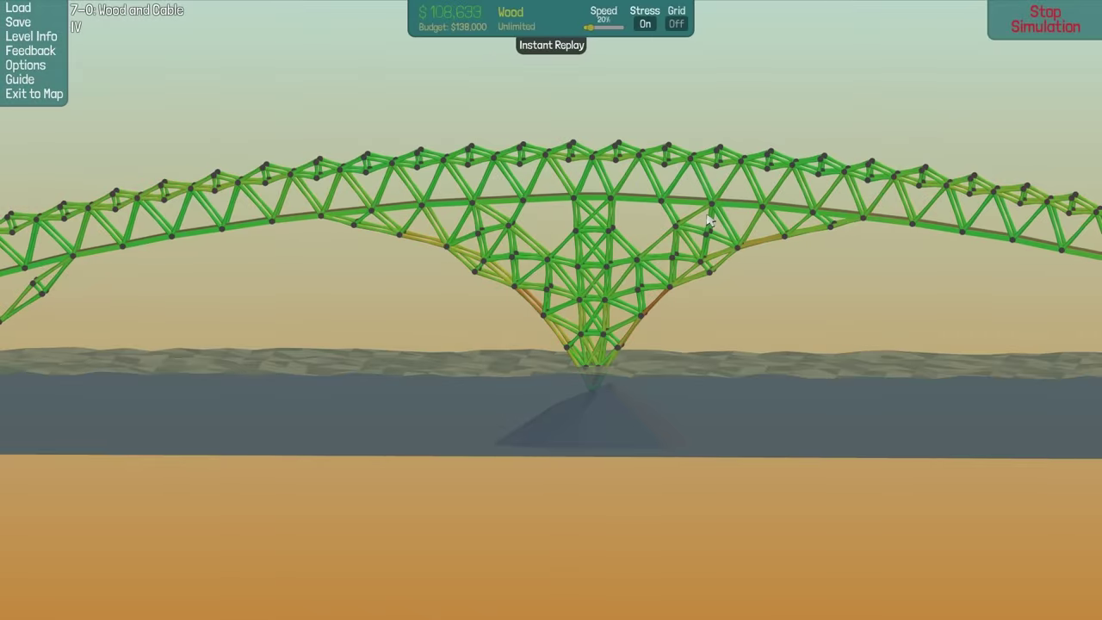
key("space")
scroll(216, 263, "up", 5)
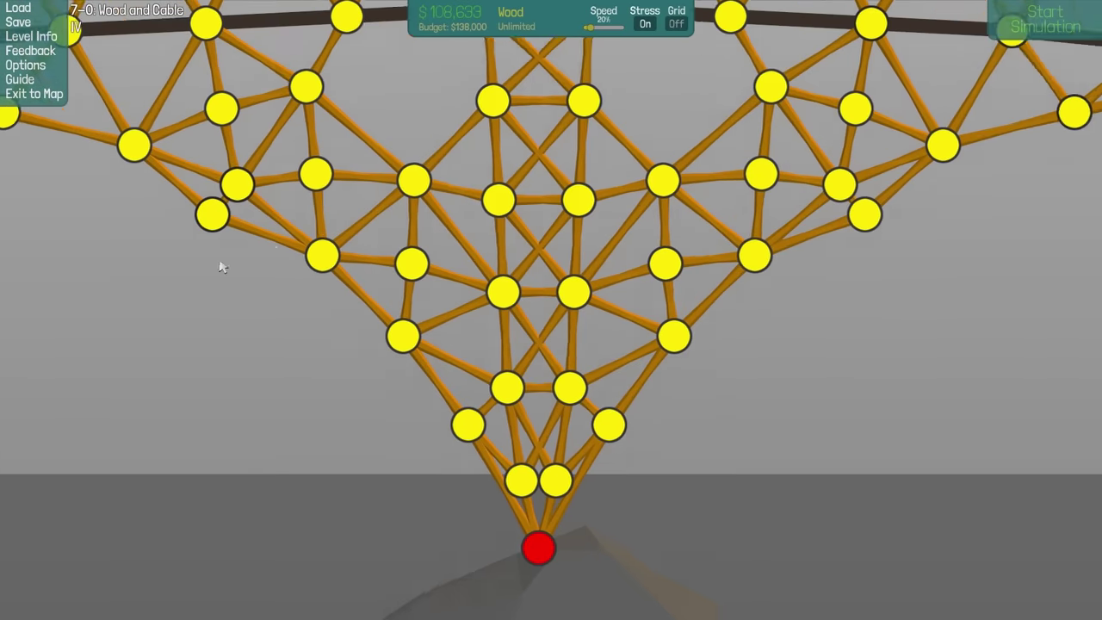
left_click_drag(391, 229, 401, 229)
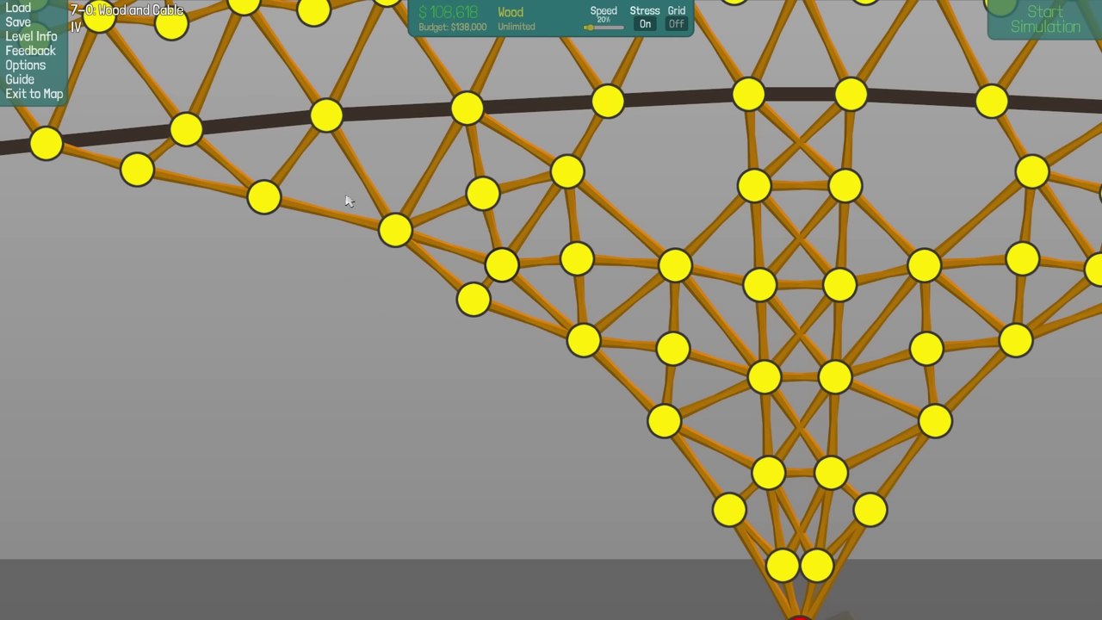
Add a wood-braced joint to the left diamond, then run a brief test
right_click(293, 241)
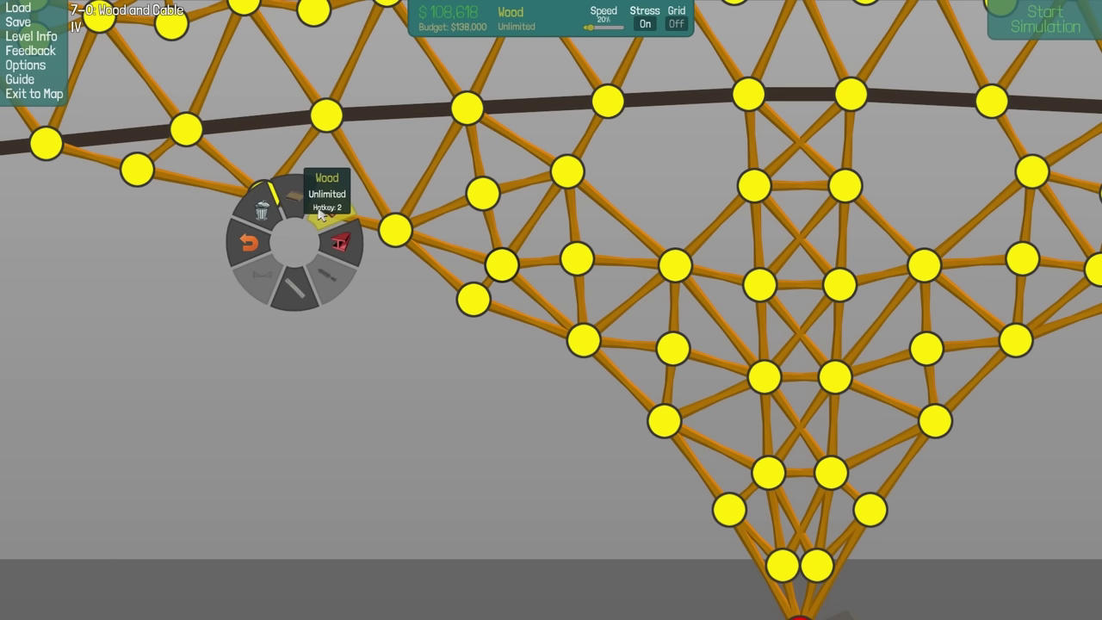
left_click(321, 200)
left_click(263, 197)
left_click(368, 262)
left_click(473, 299)
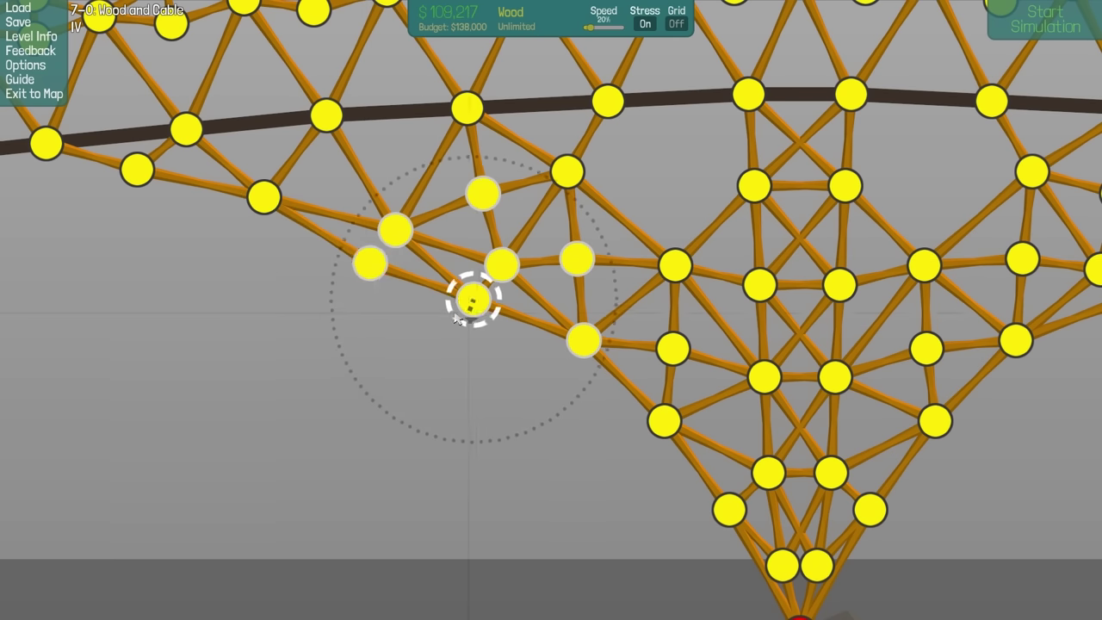
left_click(368, 264)
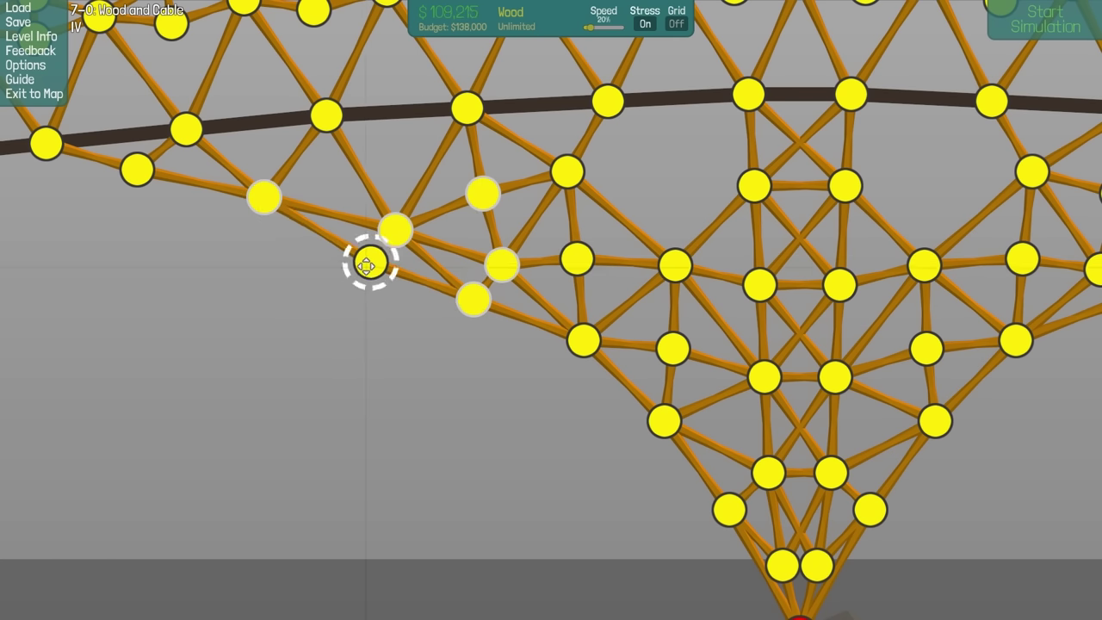
left_click(399, 230)
left_click(293, 224)
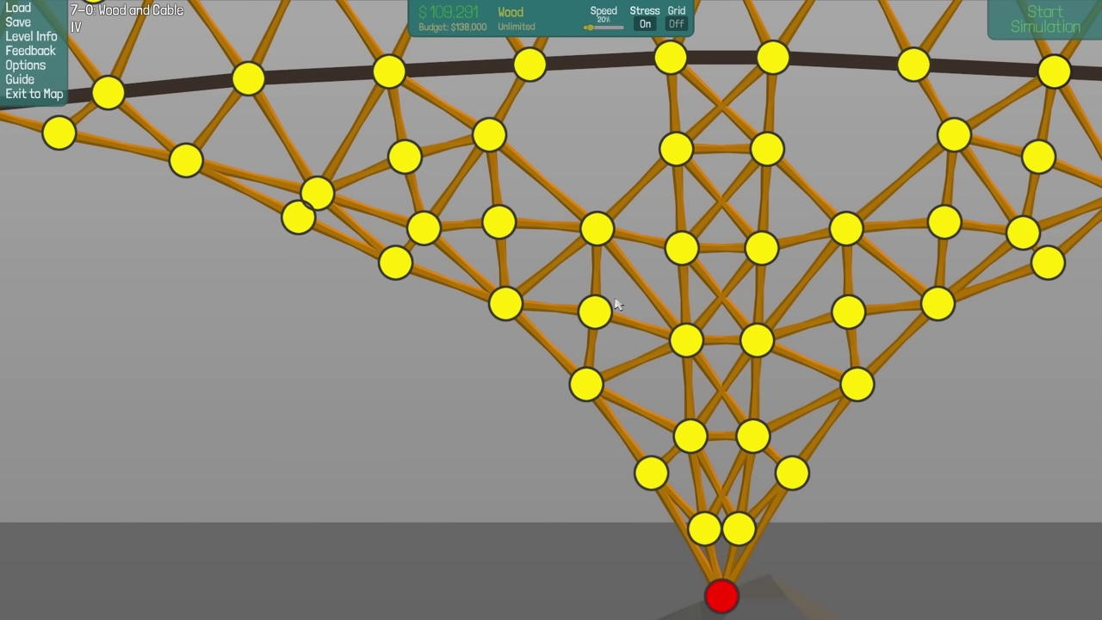
left_click(1024, 7)
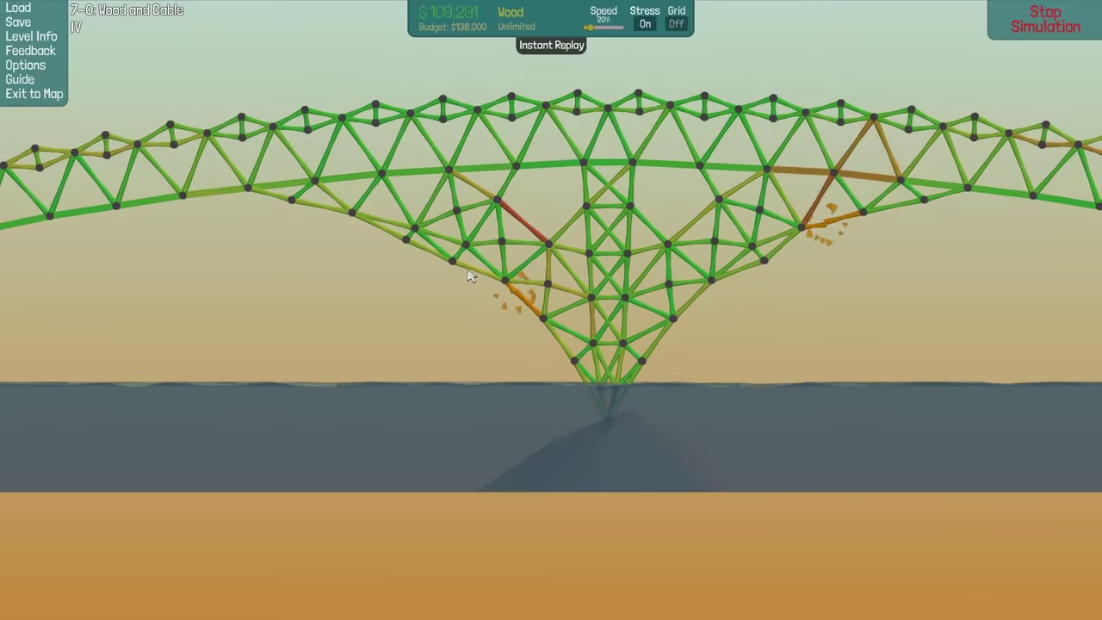
key("space")
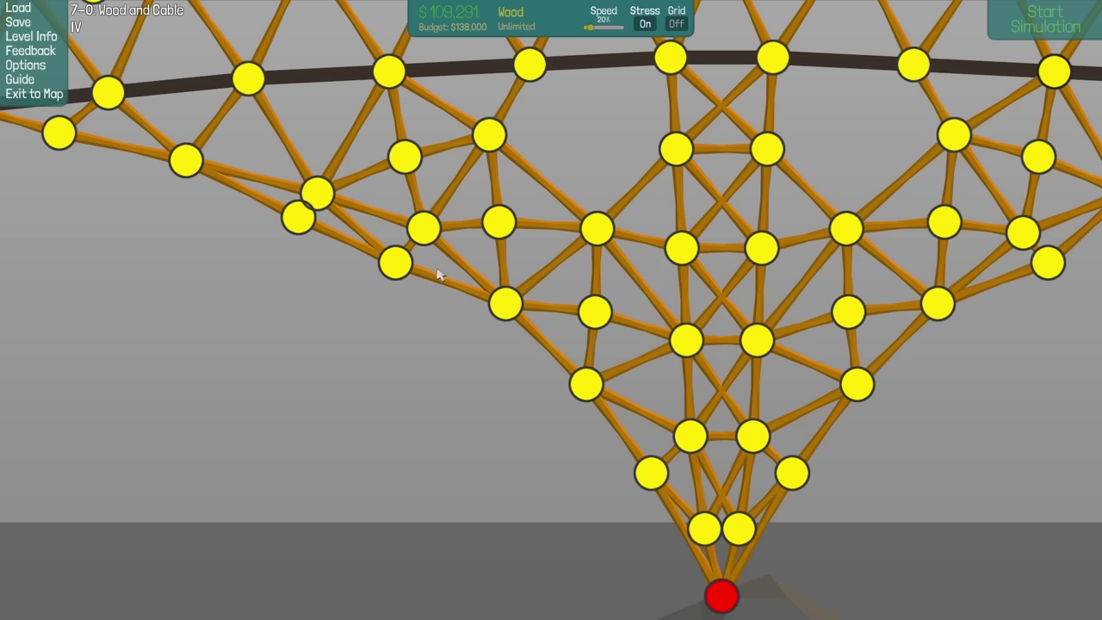
Add another braced joint near the left diamond, raise it slightly, and retest
left_click(490, 329)
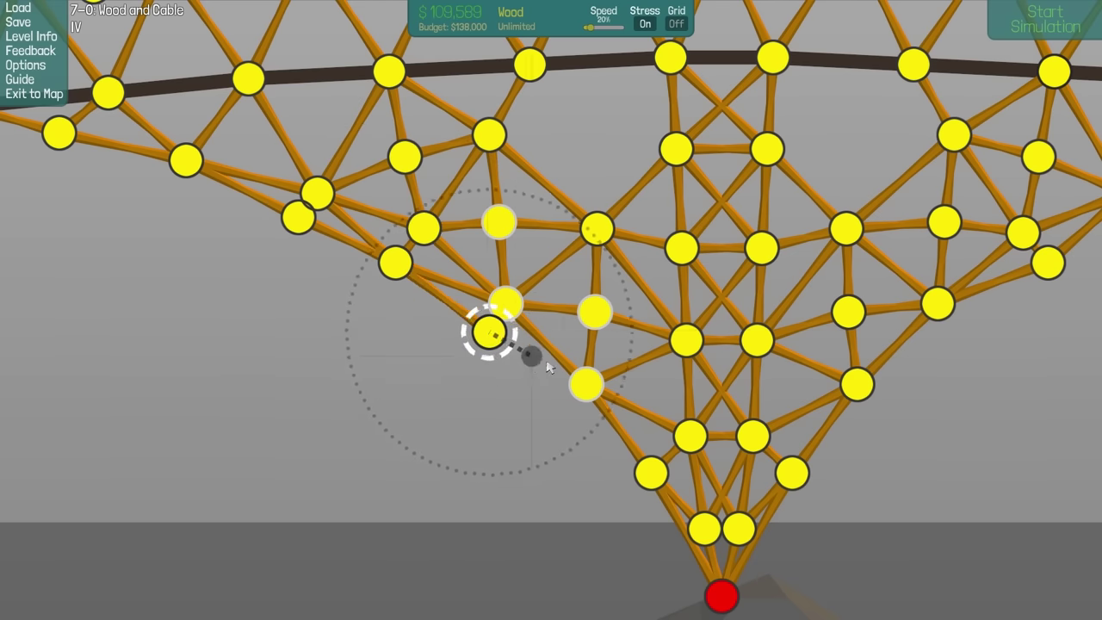
left_click(585, 383)
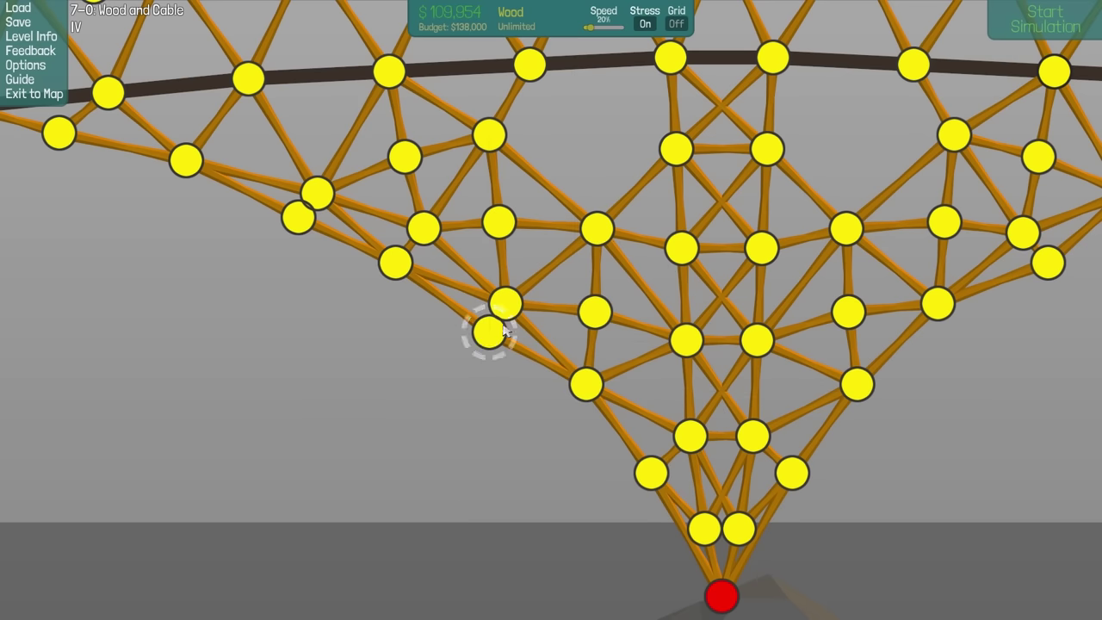
left_click_drag(488, 332, 488, 323)
key("space")
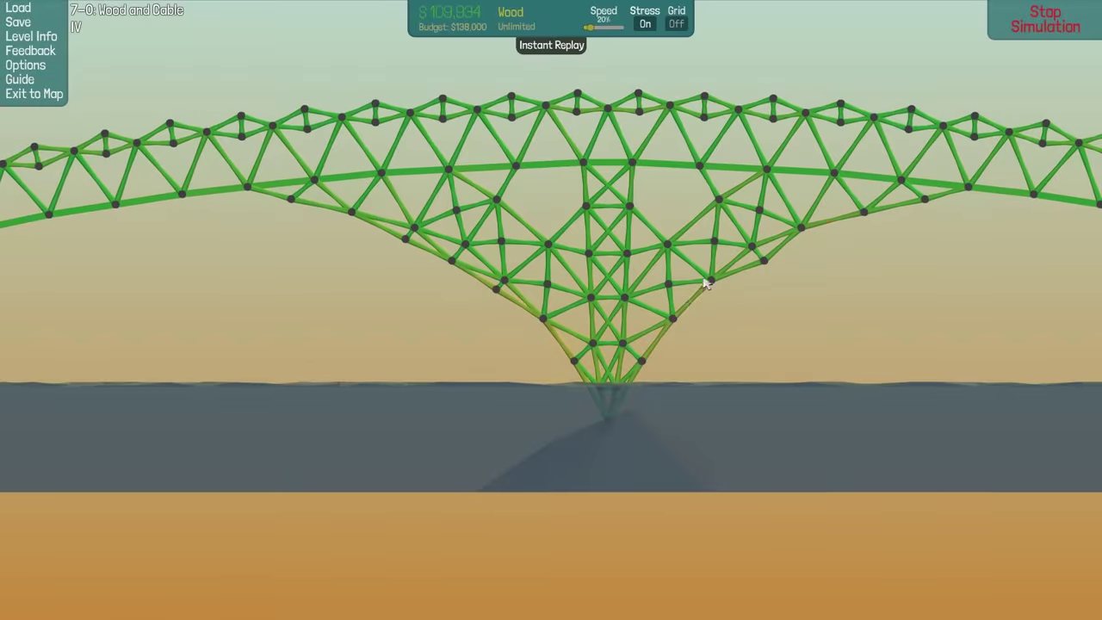
key("space")
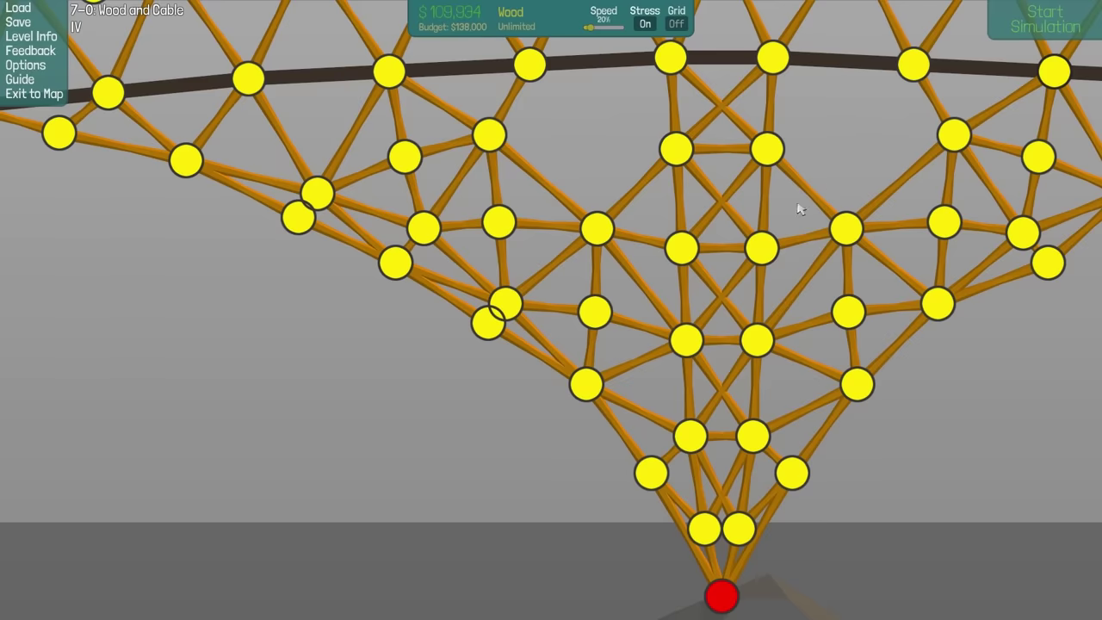
scroll(848, 251, "down", 3)
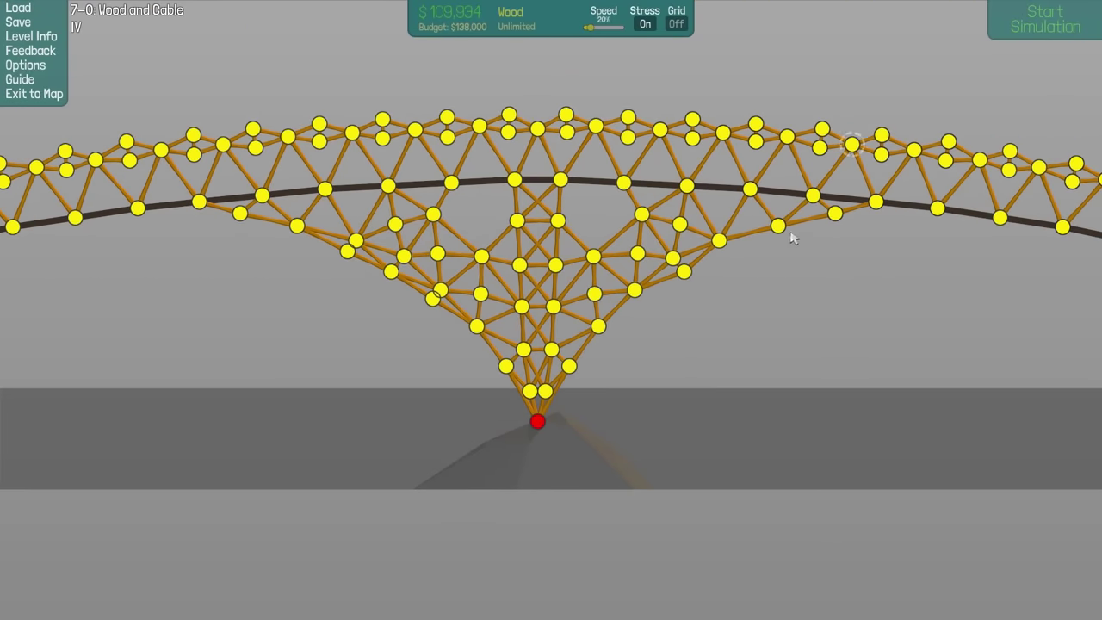
Replace the pier's right part with a mirrored copy of the left truss and start simulating
left_click_drag(792, 231, 583, 396)
key("Delete")
left_click_drag(527, 192, 187, 414)
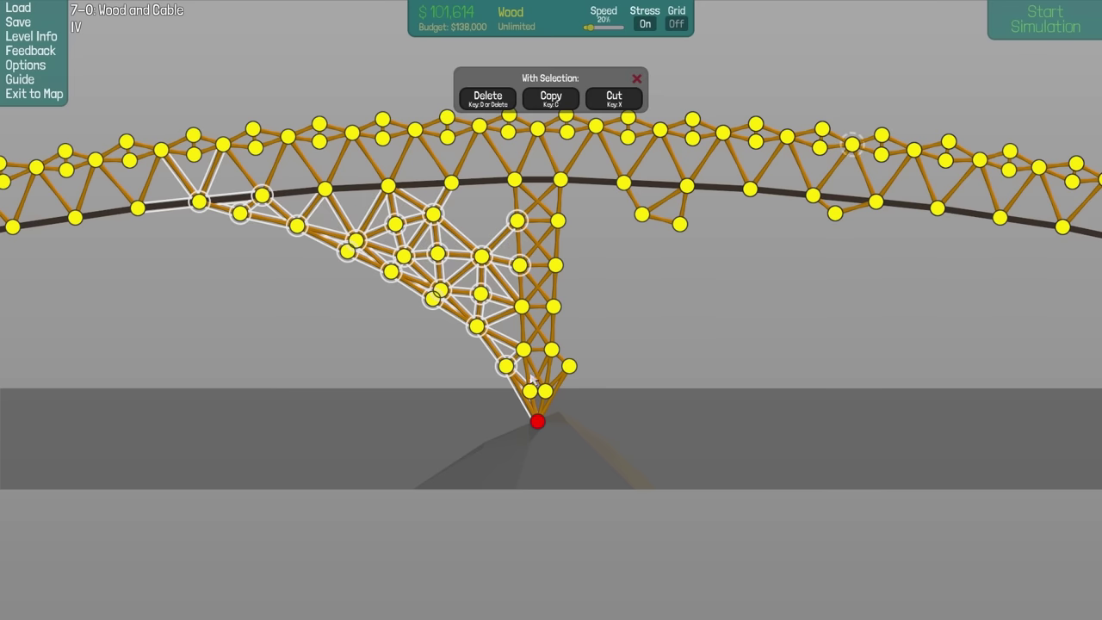
key("c")
left_click(680, 262)
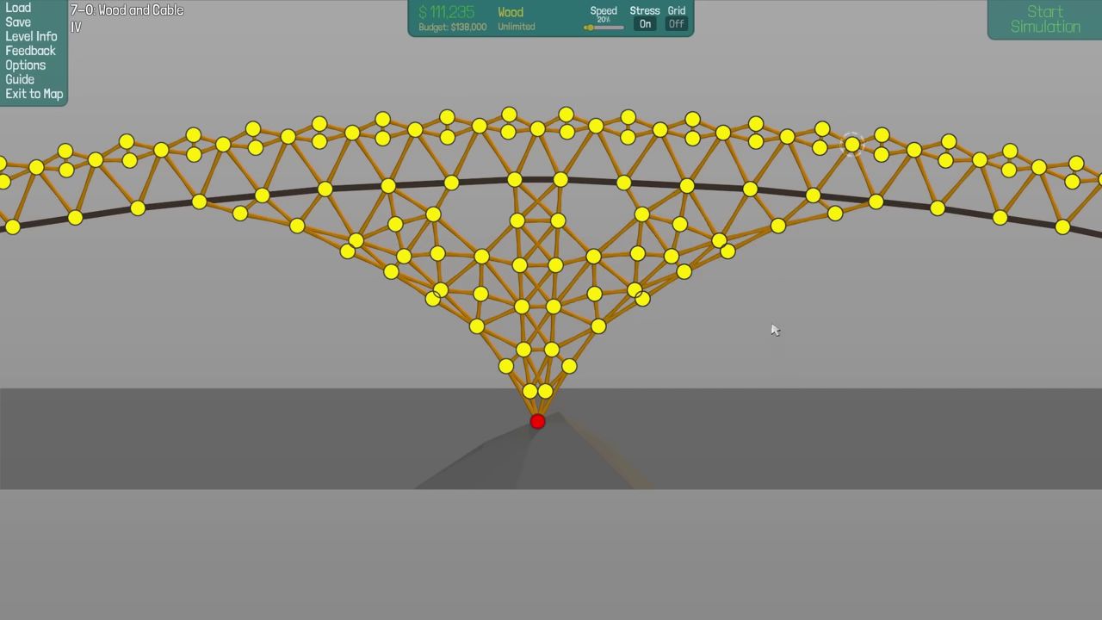
left_click(1077, 9)
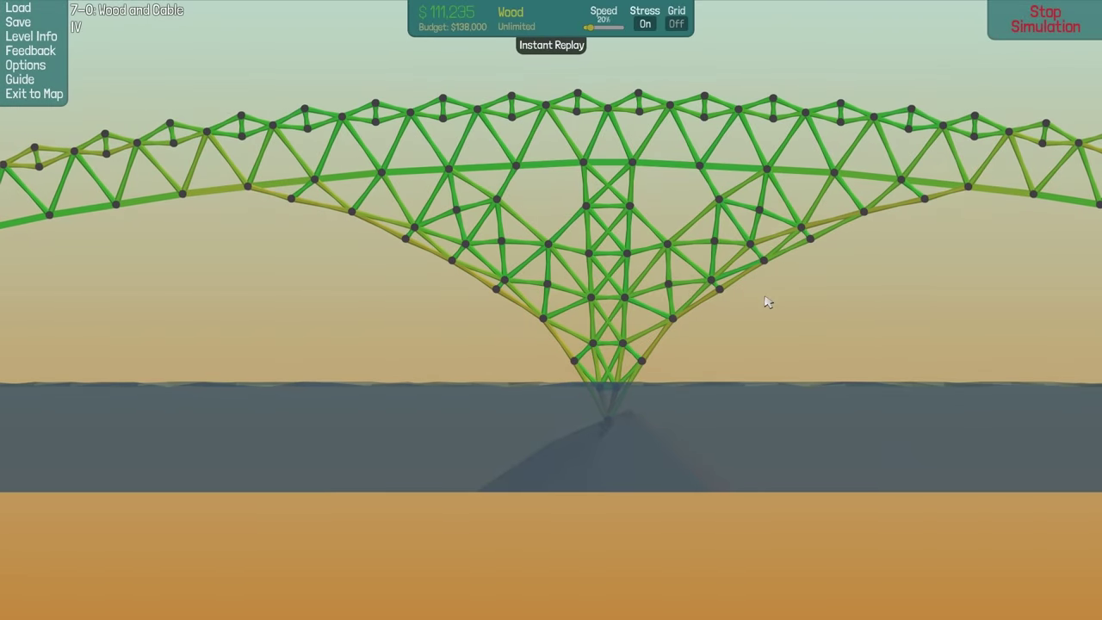
Follow the truck across at 120% speed and stop once the bridge collapses
key("Left")
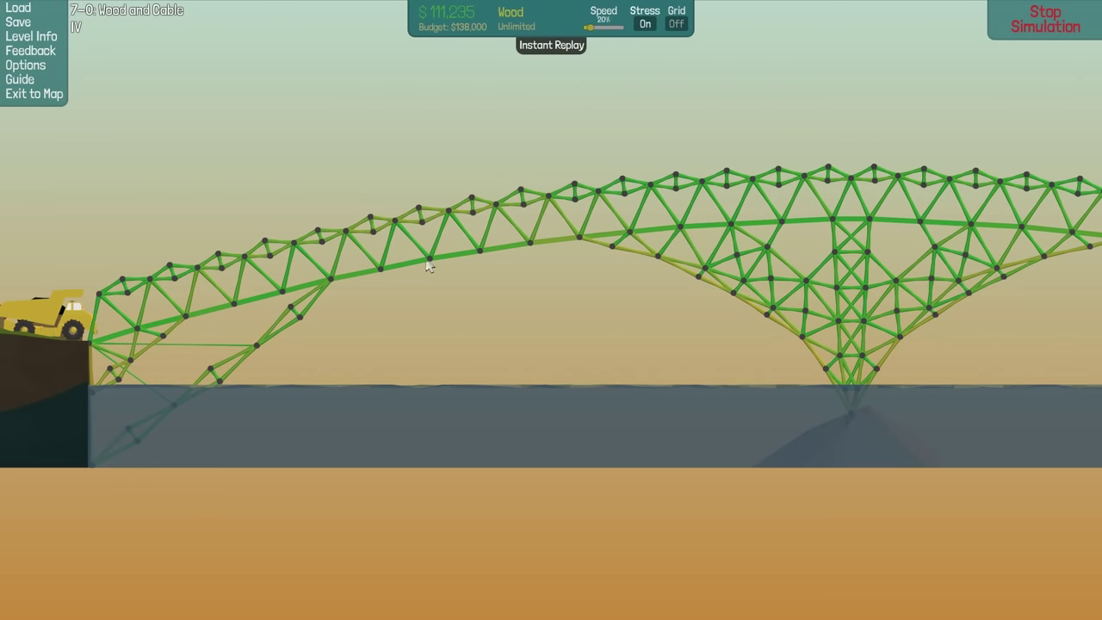
left_click(604, 27)
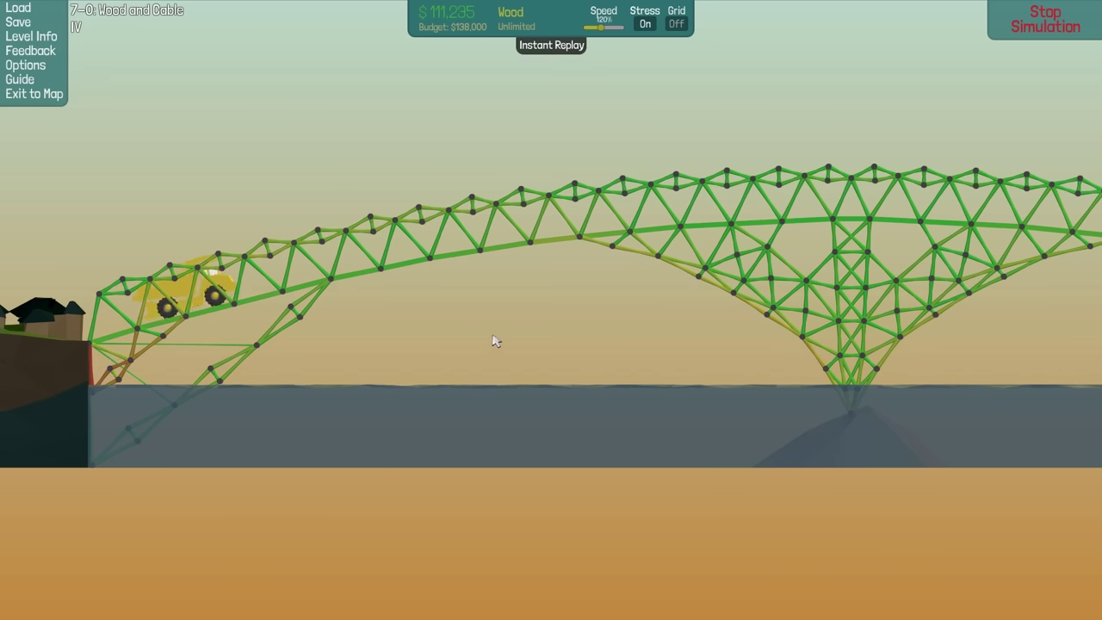
key("Right")
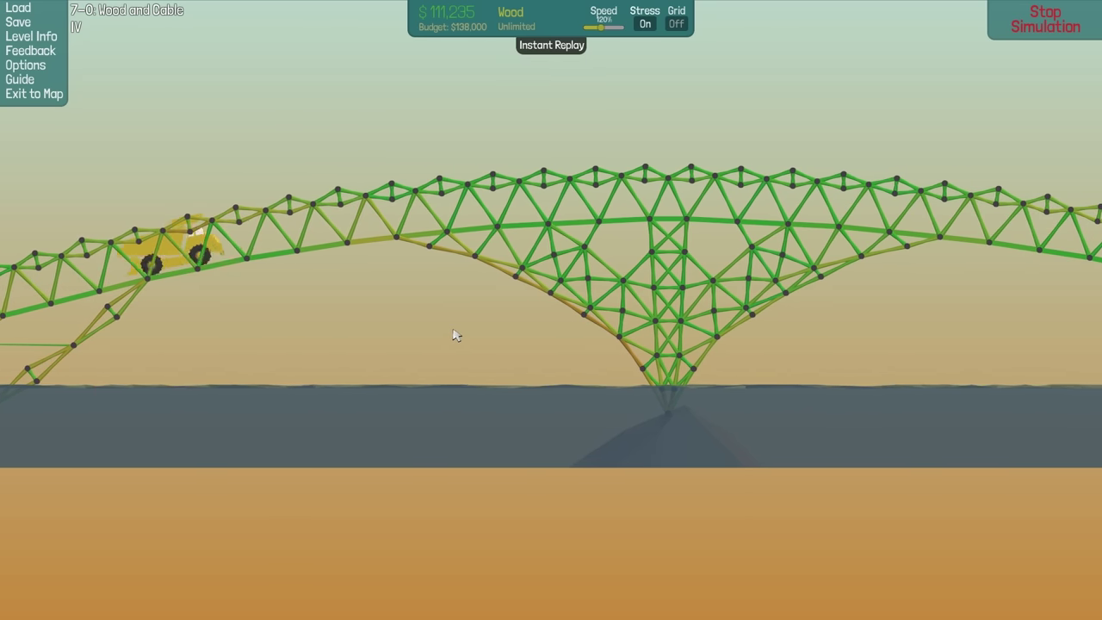
key("Right")
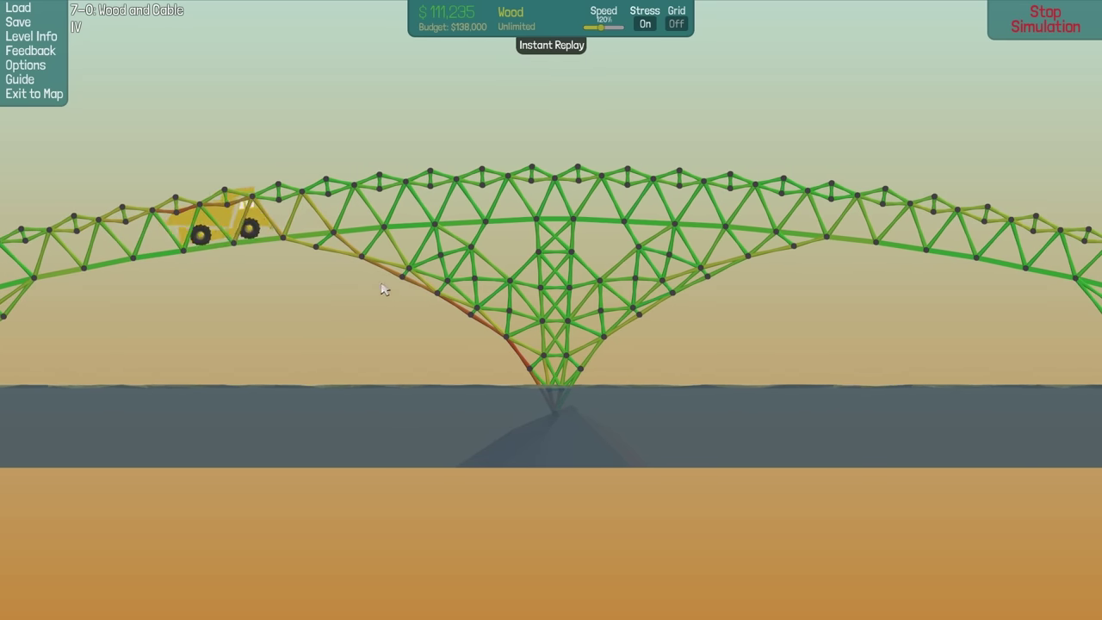
left_click(1084, 10)
scroll(602, 384, "up", 2)
scroll(517, 413, "up", 3)
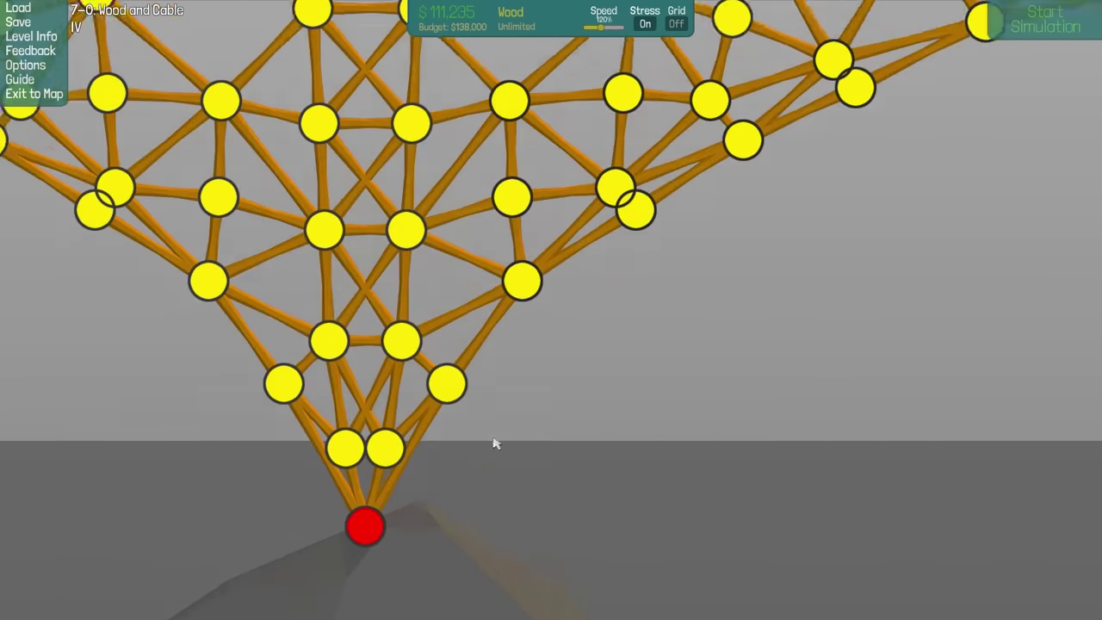
scroll(491, 344, "up", 2)
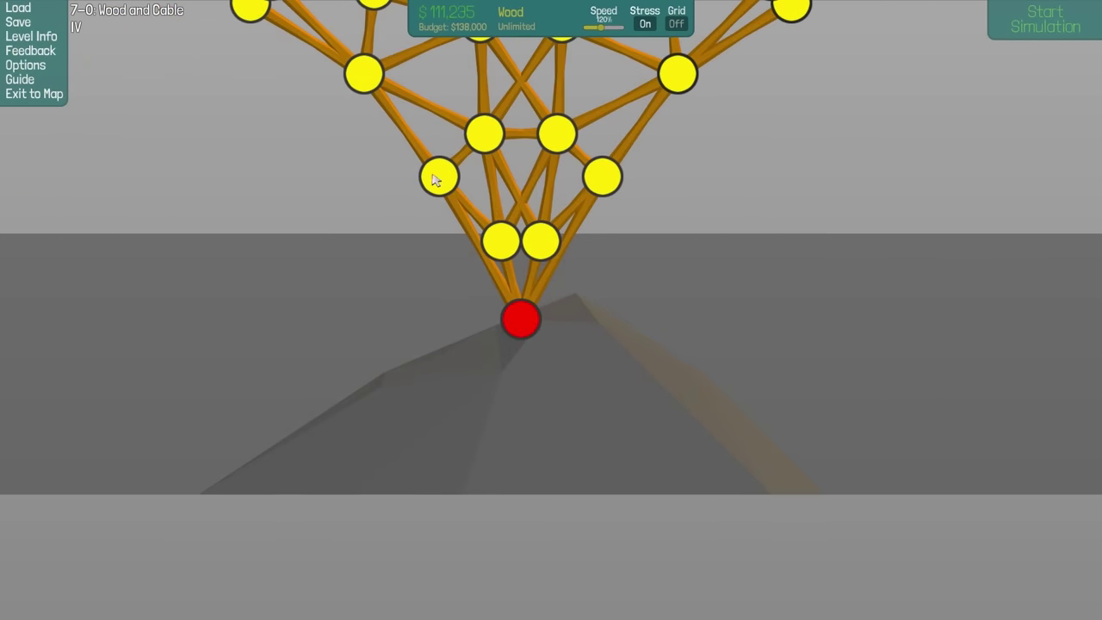
scroll(439, 216, "down", 3)
scroll(379, 254, "down", 3)
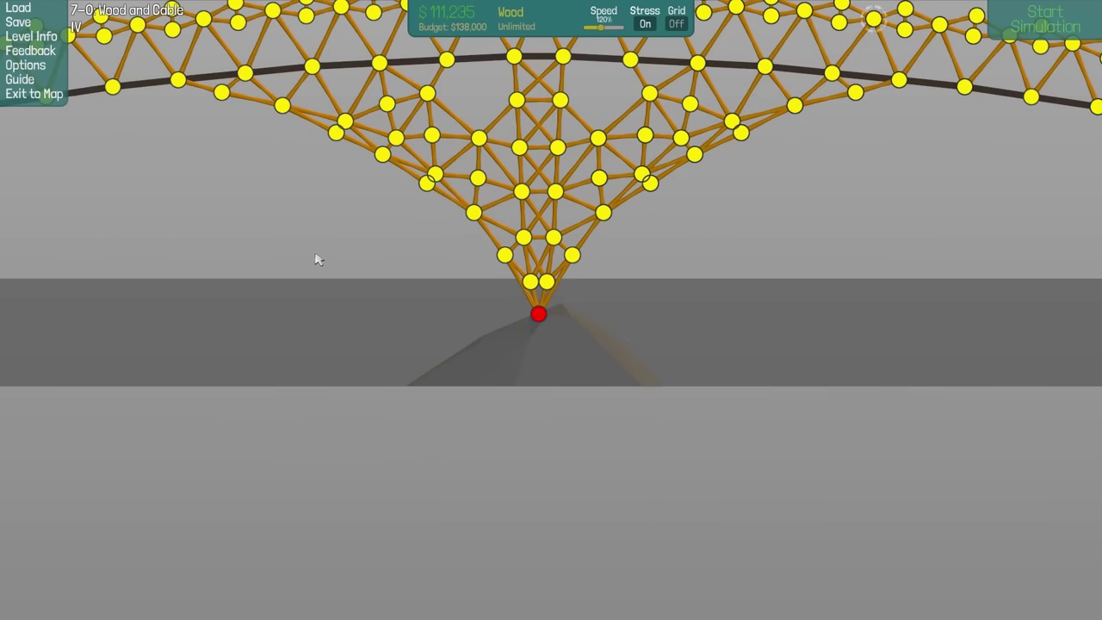
scroll(258, 271, "down", 3)
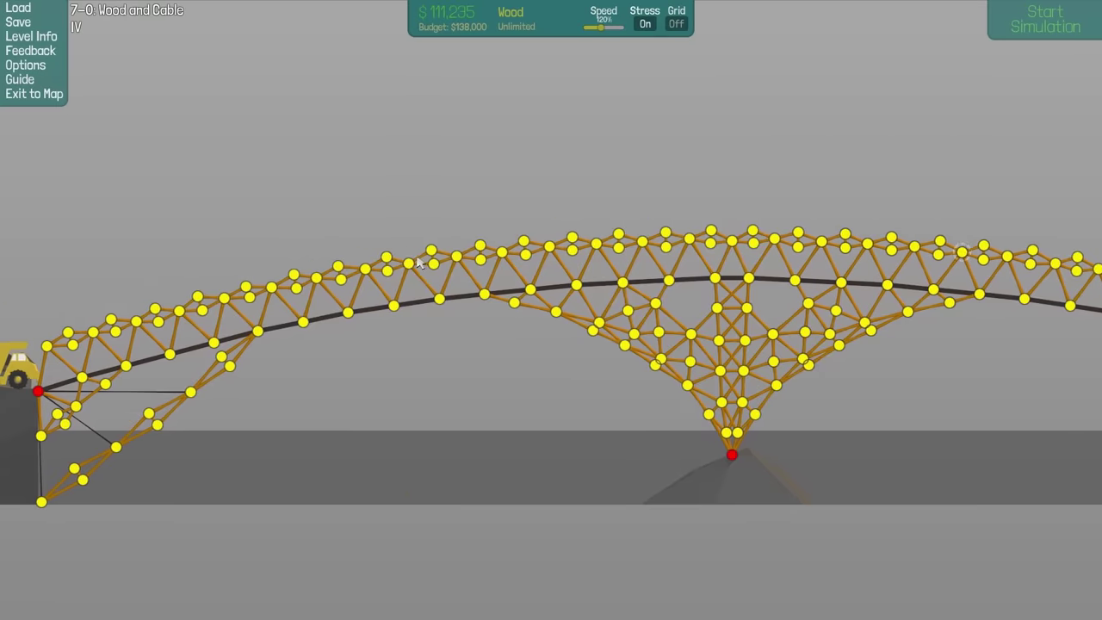
Set the building material to Cable, briefly trying Steel
key("d")
right_click(367, 373)
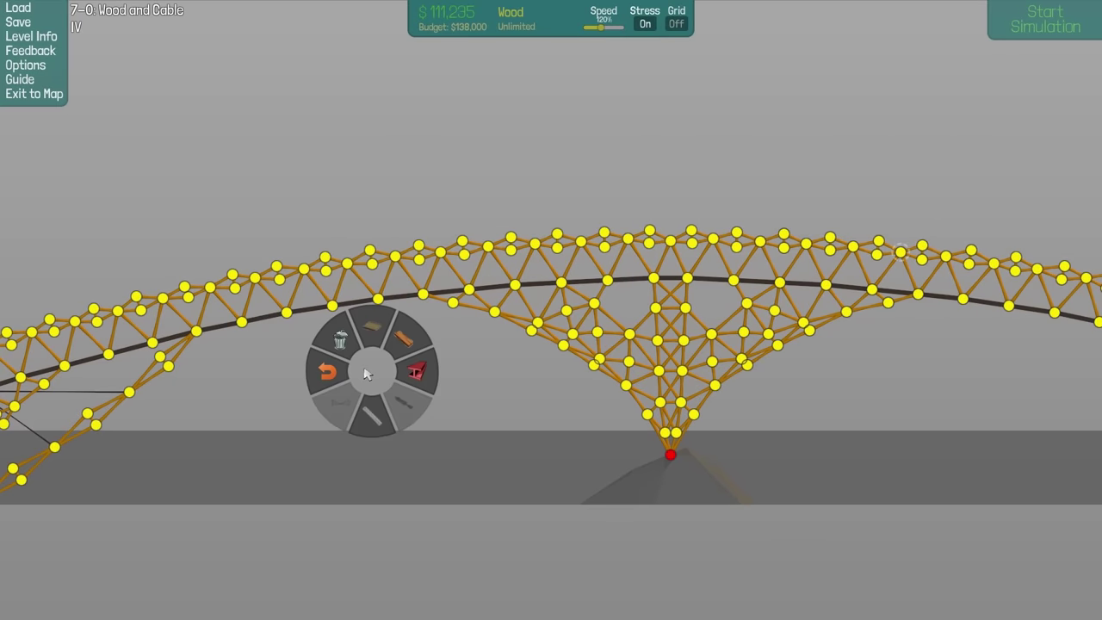
left_click(370, 417)
scroll(413, 430, "down", 1)
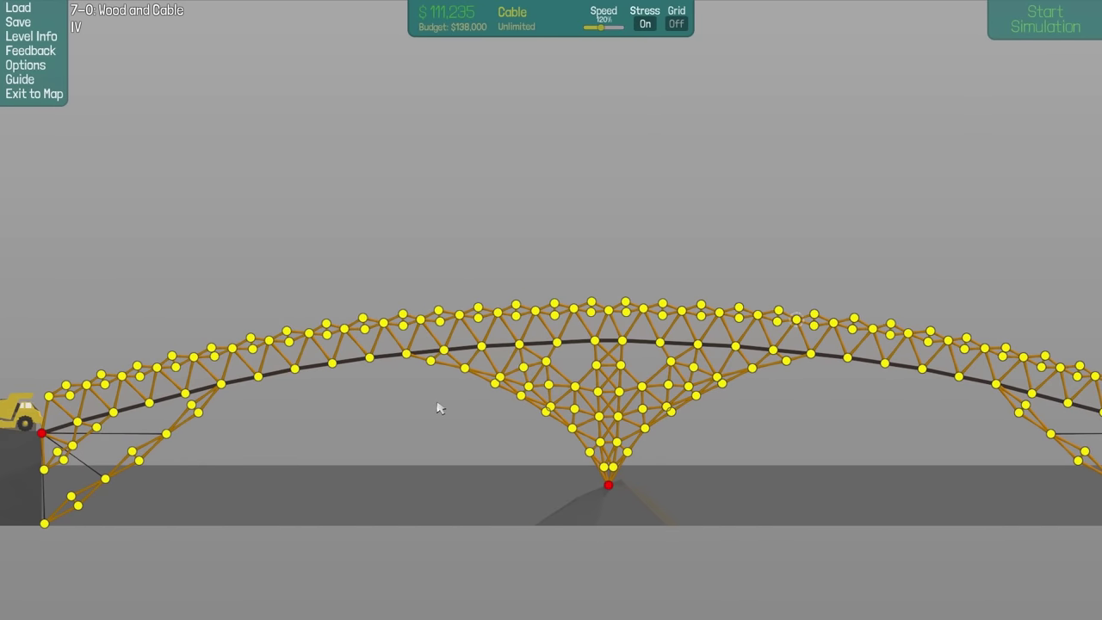
scroll(537, 507, "up", 1)
scroll(443, 374, "up", 1)
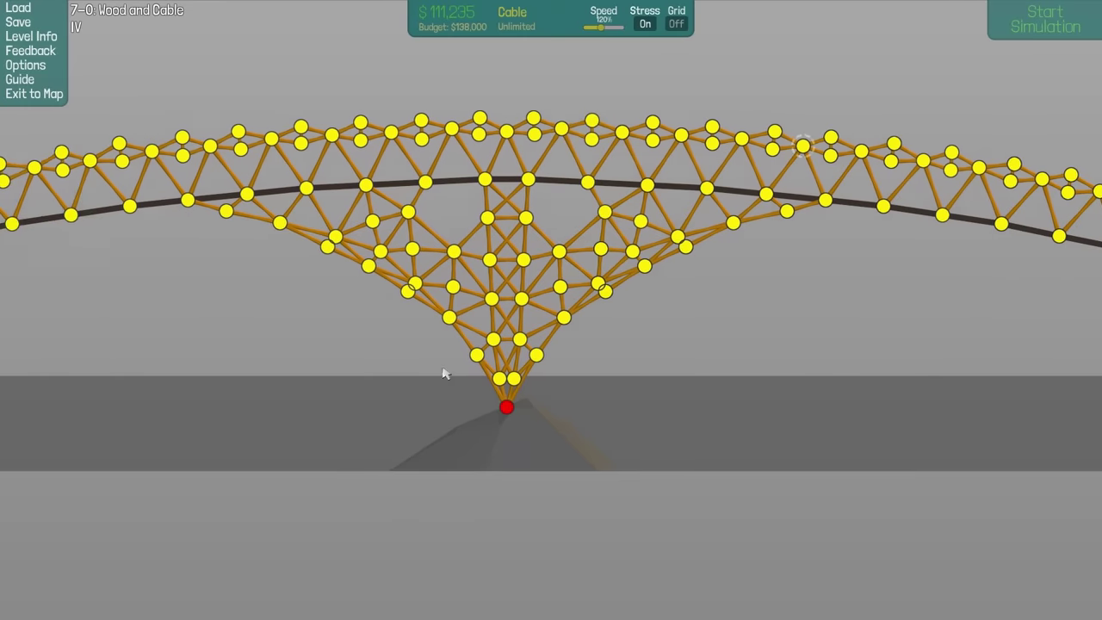
scroll(405, 433, "up", 1)
scroll(416, 427, "up", 1)
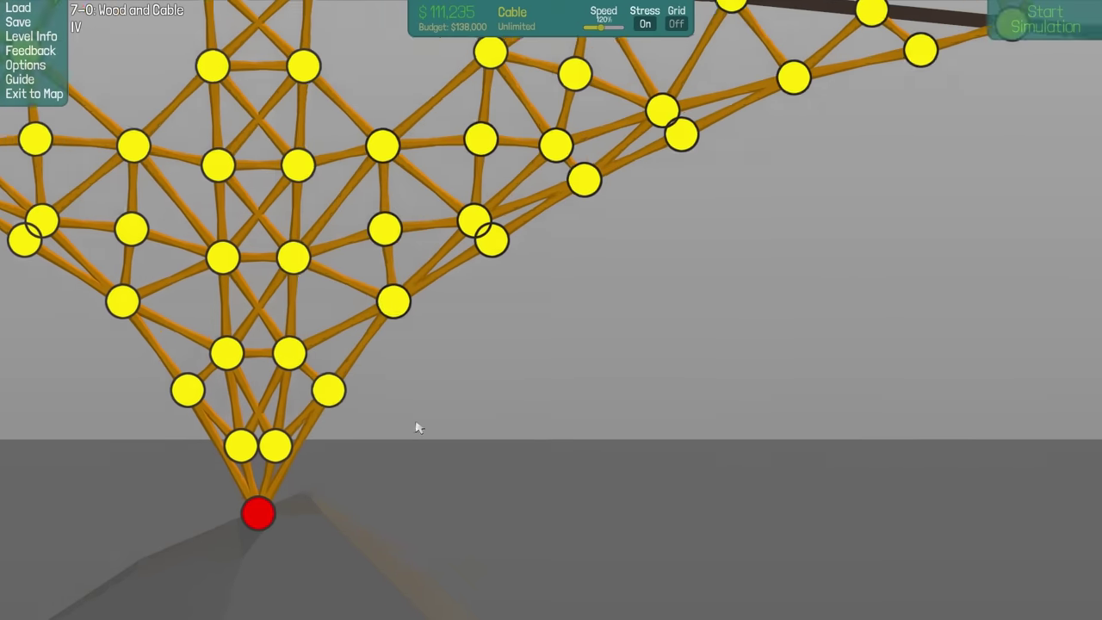
scroll(416, 427, "down", 2)
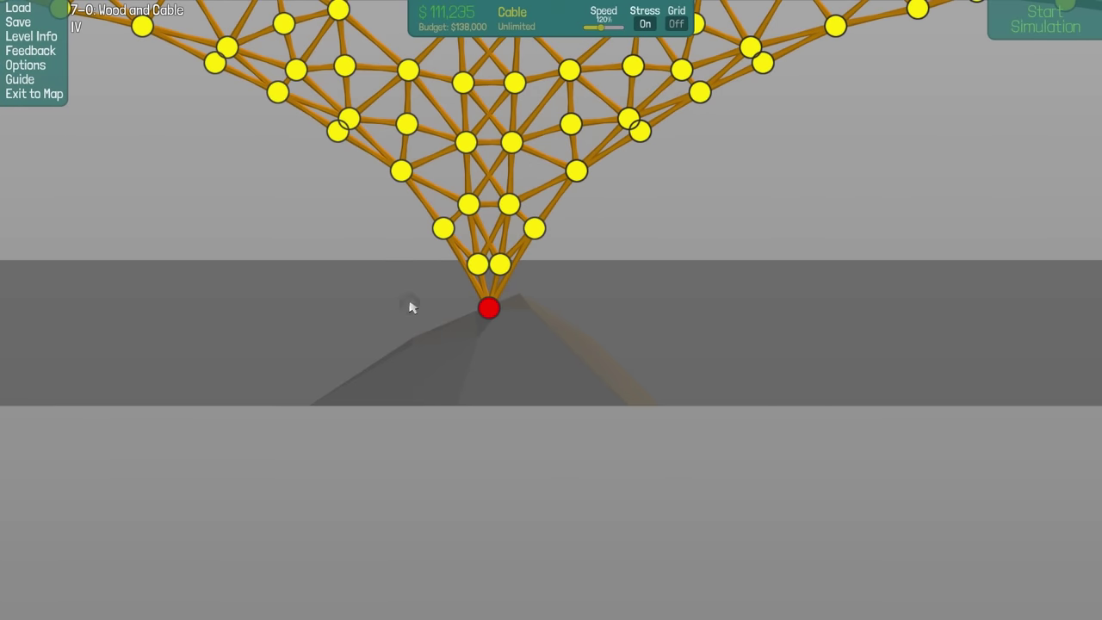
right_click(412, 308)
left_click(448, 325)
scroll(413, 301, "down", 1)
right_click(439, 275)
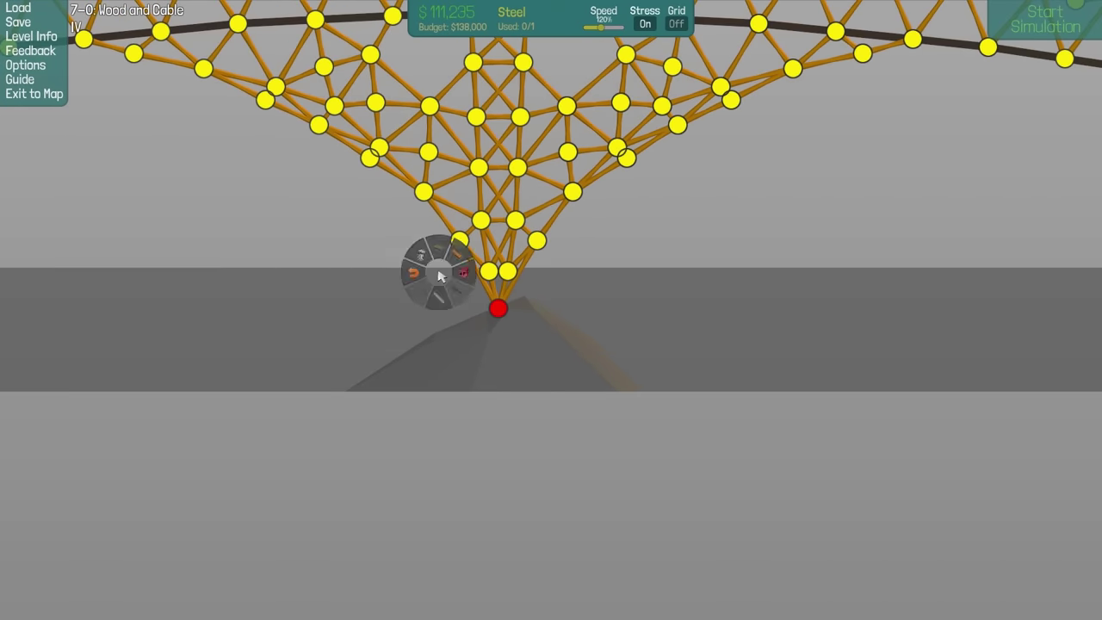
left_click(437, 297)
scroll(428, 370, "up", 1)
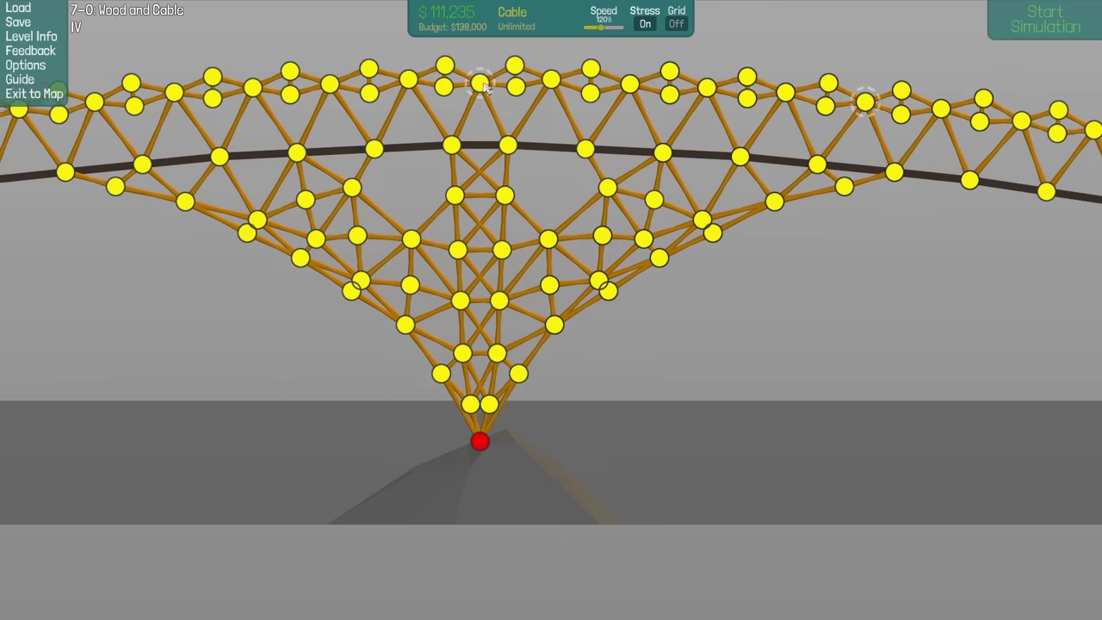
Draw cables from the top arch node down into the pier's left side
left_click_drag(482, 86, 447, 263)
left_click_drag(403, 329, 404, 326)
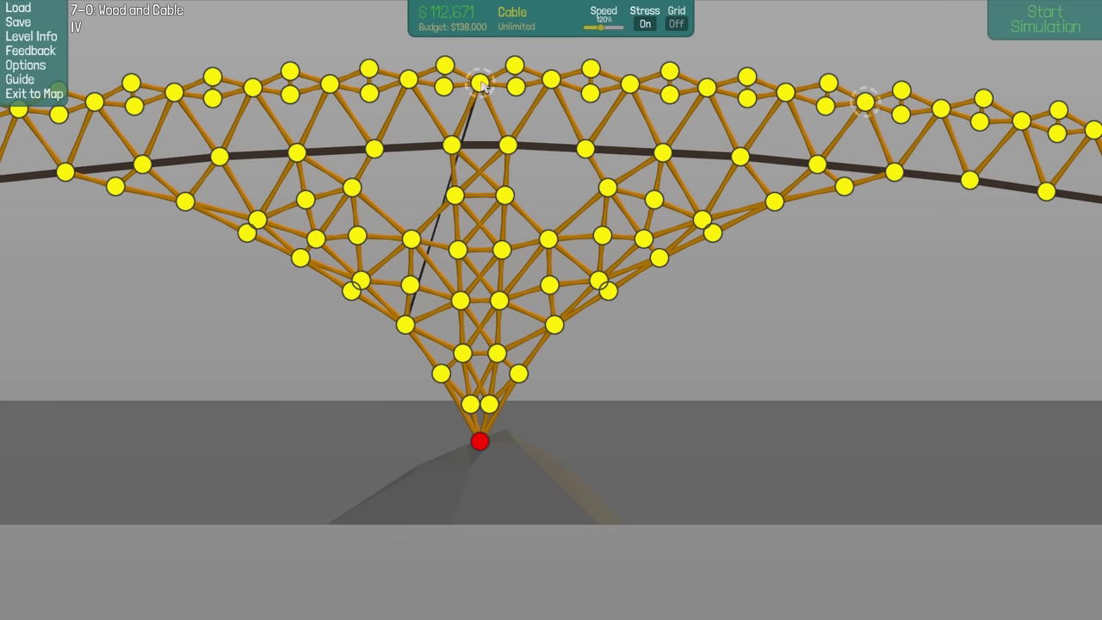
left_click_drag(482, 86, 551, 305)
Run the cable-braced V pier test and raise the simulation speed from 120% to 270%
key("space")
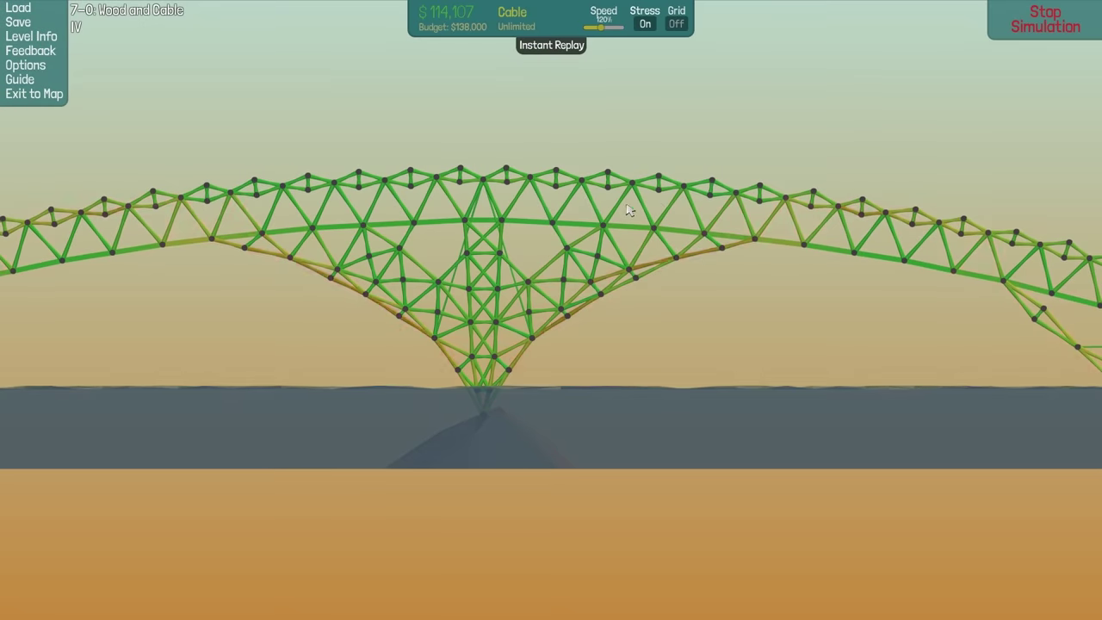
left_click_drag(606, 27, 624, 30)
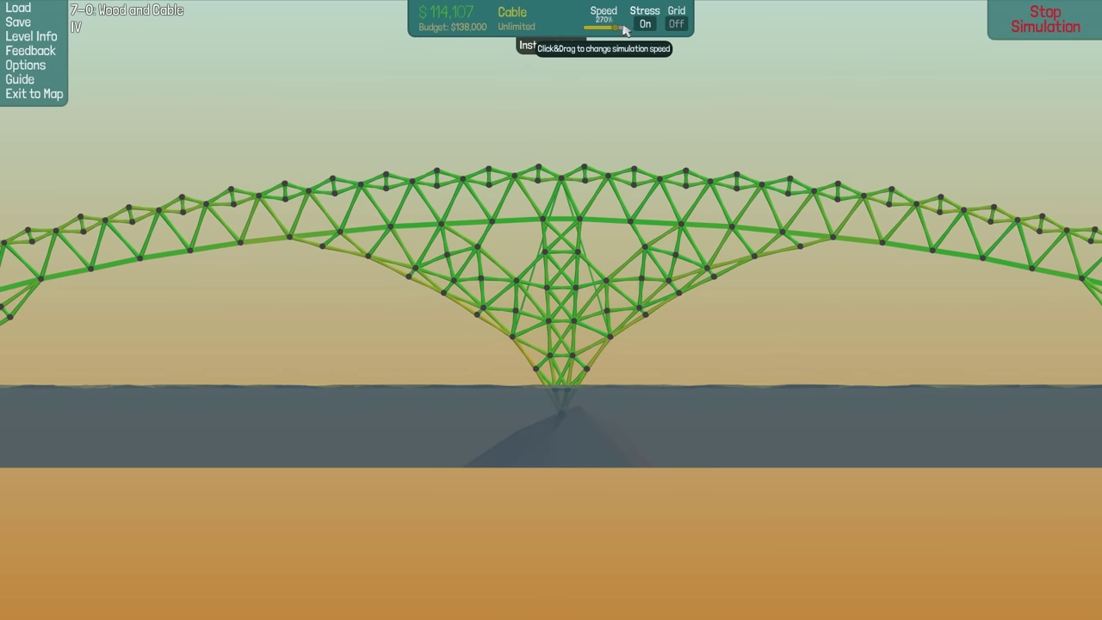